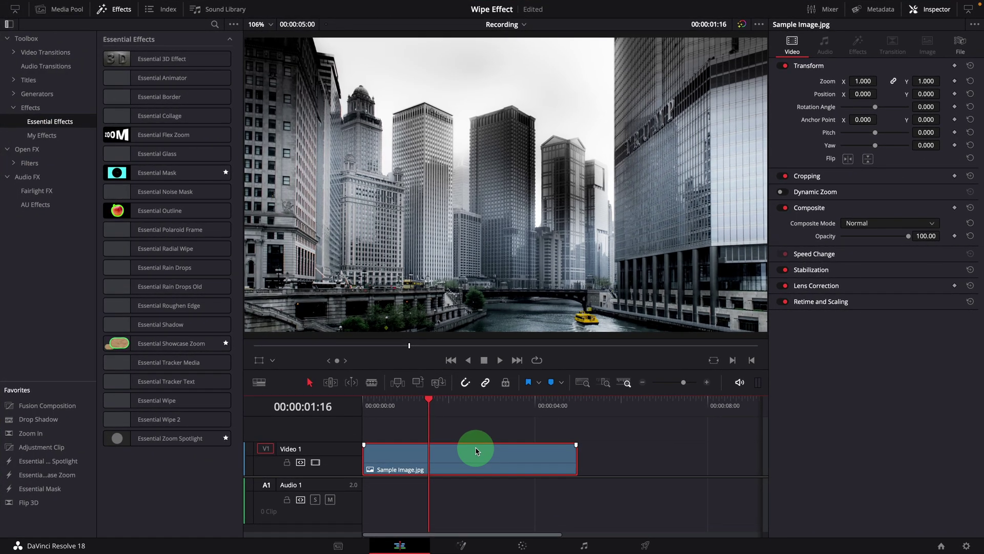
Step: Bring up the context menu of the Sample Image.jpg clip on the timeline
right_click(508, 460)
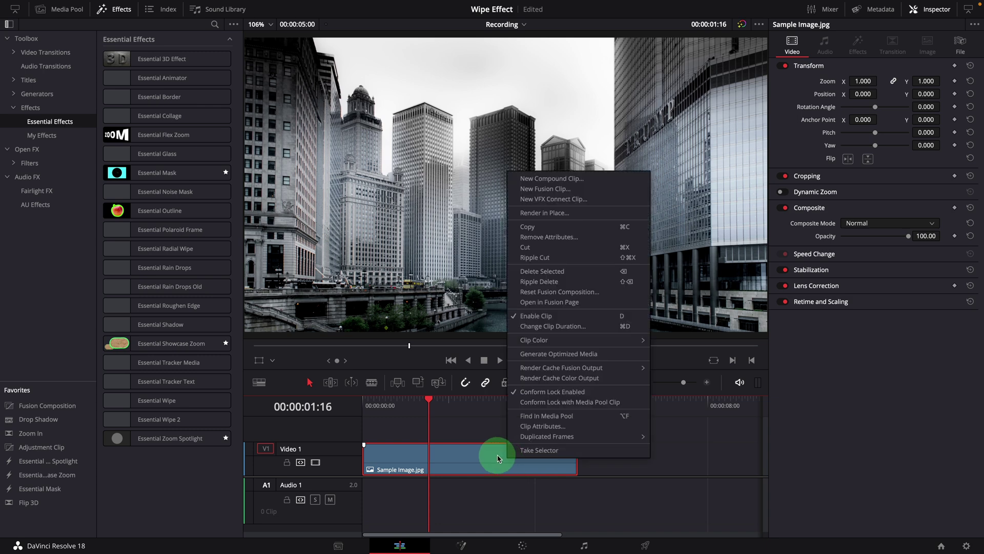
Step: Open the clip in Fusion and add a Rectangle mask to MediaIn1
click(549, 302)
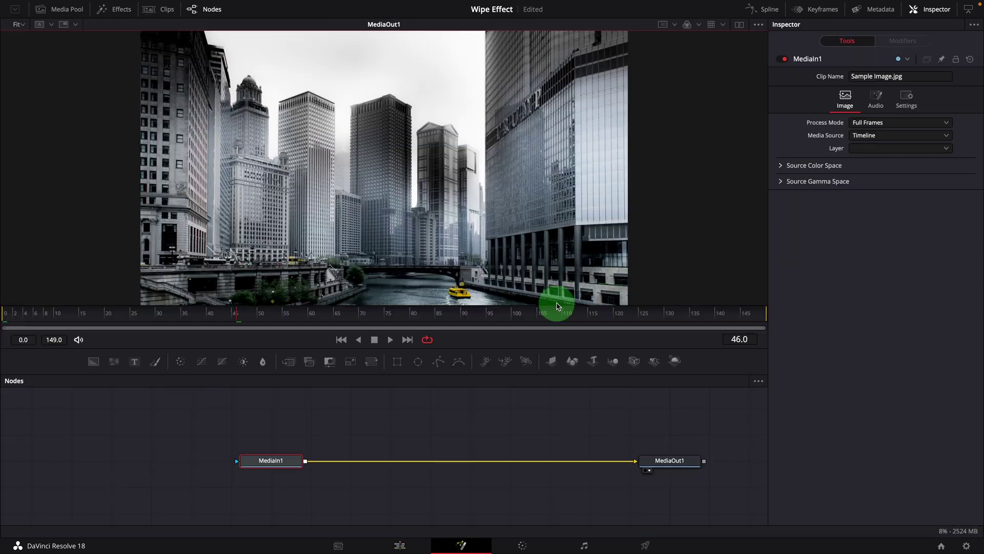
click(537, 437)
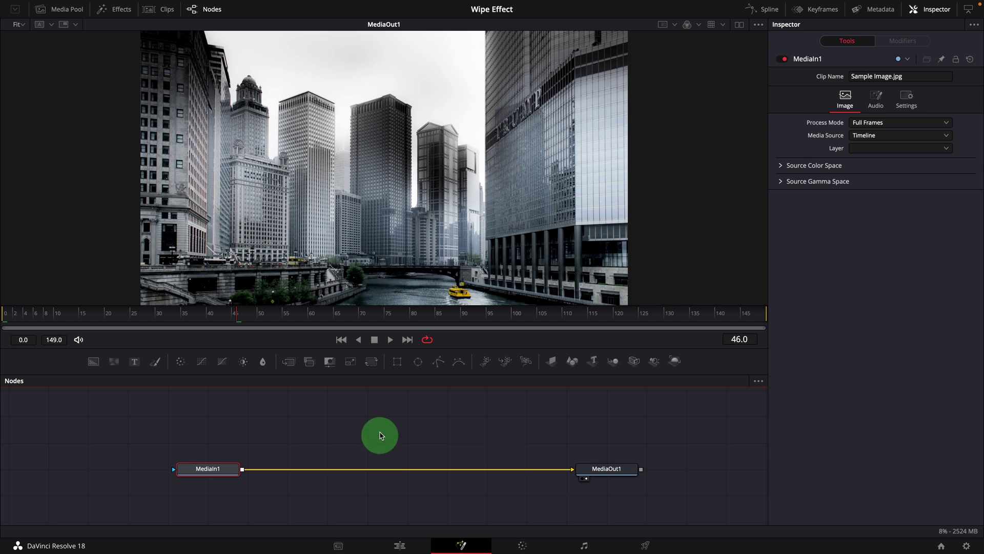
click(397, 363)
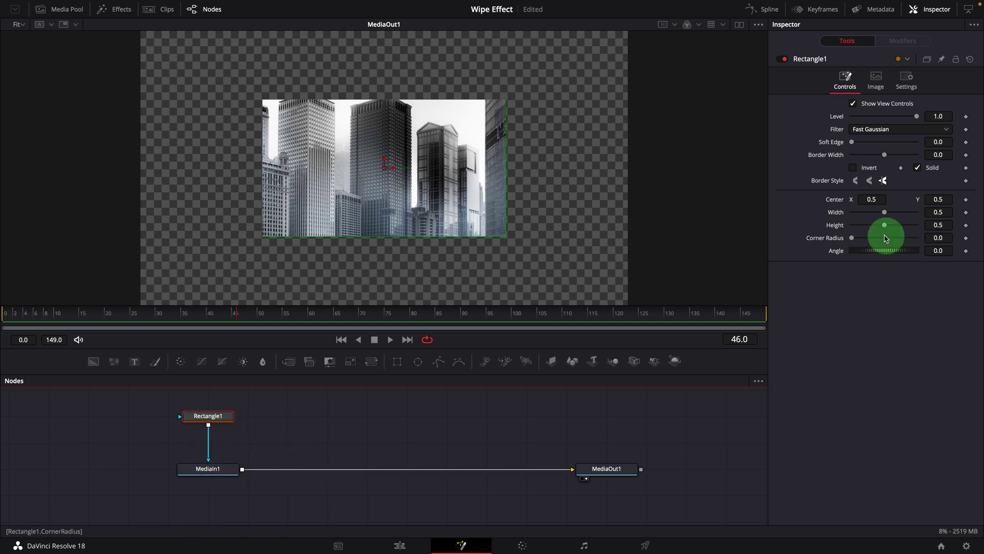
Step: Make the rectangle full-frame, shift its centre to X 0.18 and tilt it to about -9.3°
drag(886, 217, 954, 233)
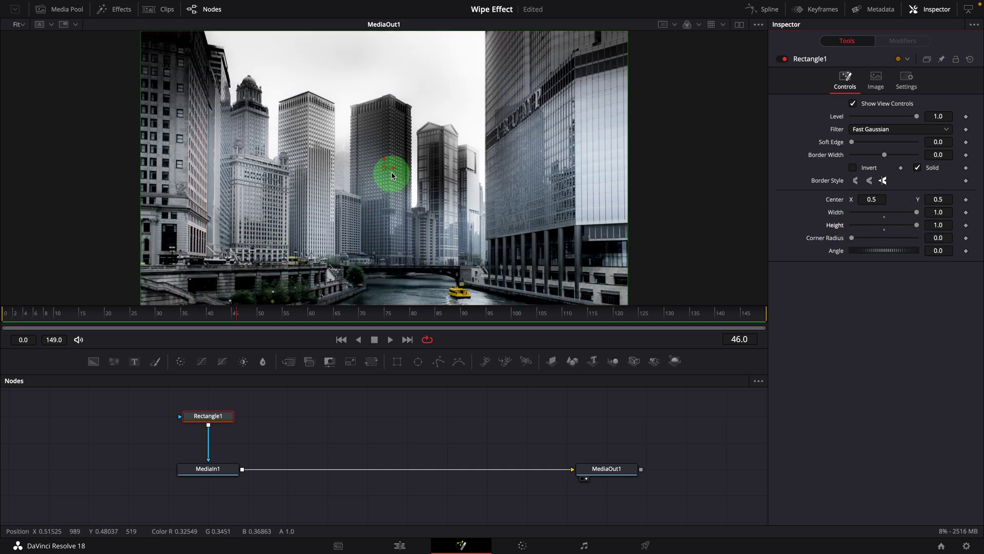
drag(384, 167, 499, 209)
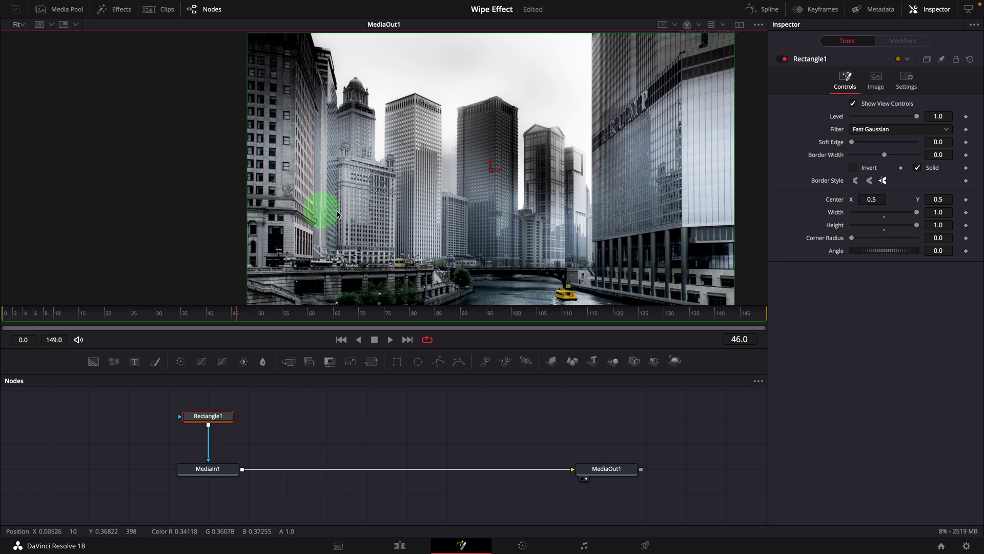
scroll(331, 211, up, 3)
scroll(279, 220, down, 3)
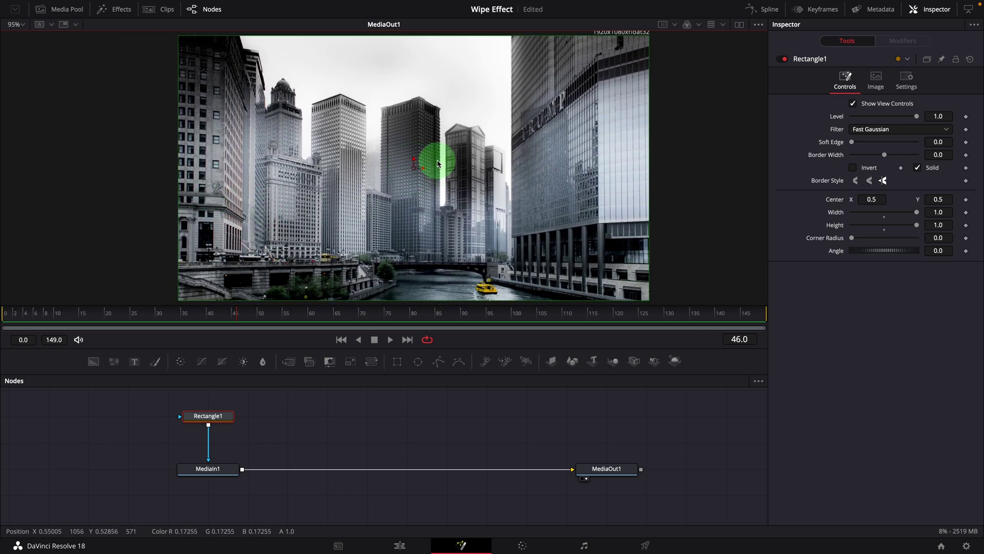
drag(437, 163, 264, 167)
Step: Enlarge the rectangle mask to Width 5 and Height 5
click(390, 96)
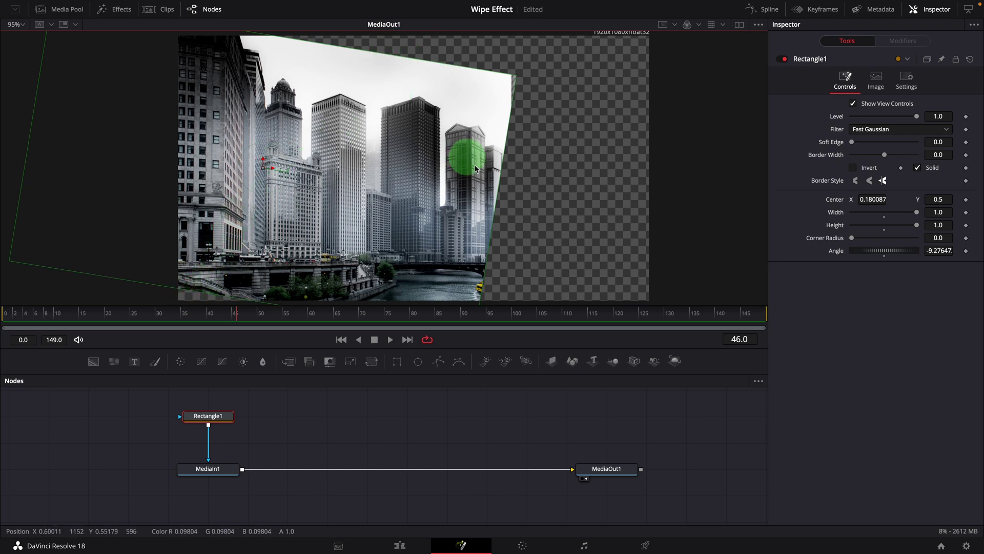
click(859, 222)
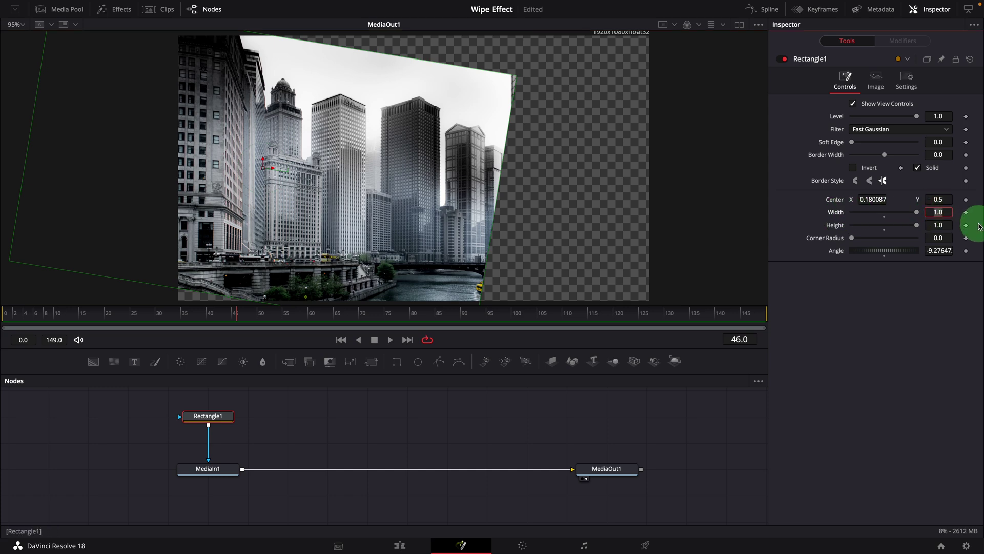
text(5)
click(946, 224)
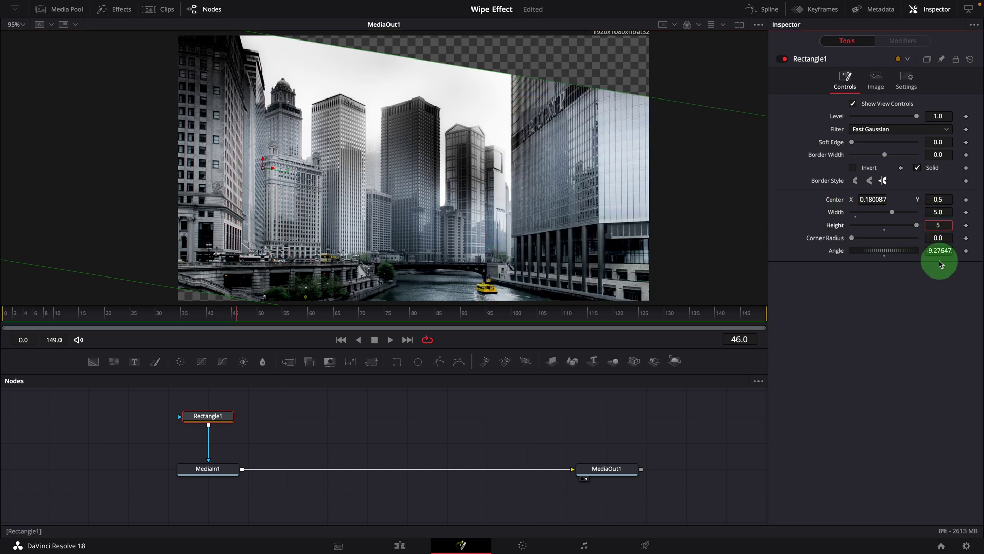
text(5)
key(Return)
Step: Move the mask centre far up-left to about -0.93, 0.72, revealing the whole image
scroll(495, 202, down, 5)
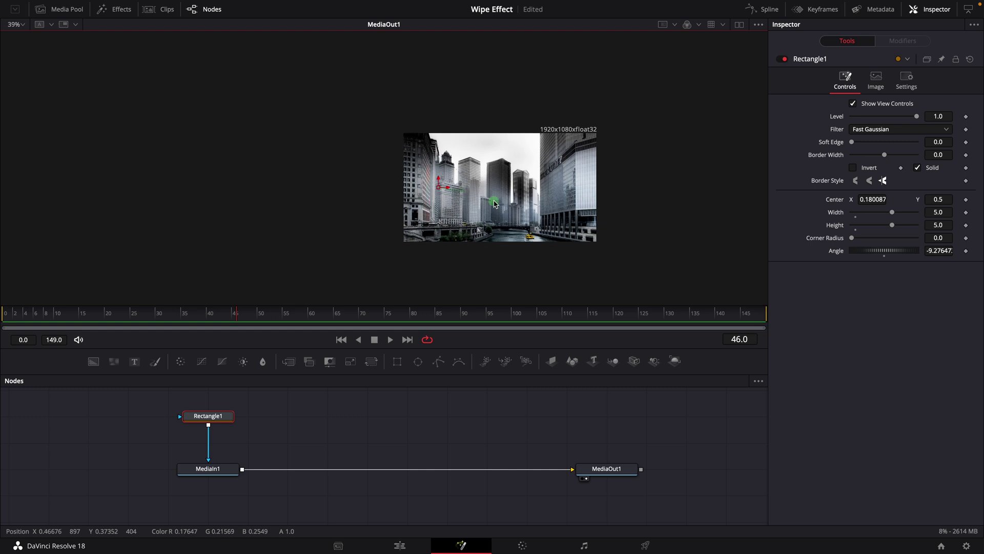
scroll(571, 249, down, 4)
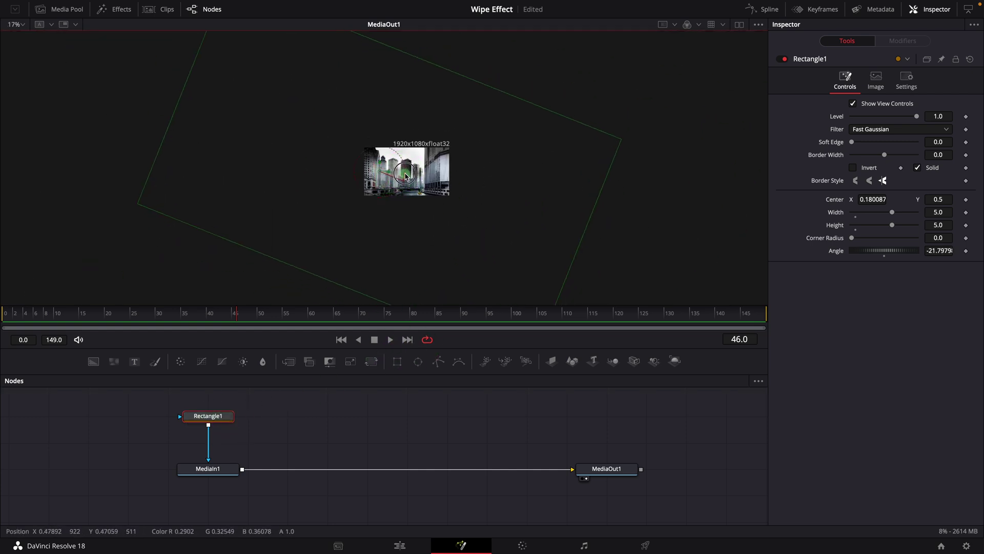
drag(387, 175, 74, 149)
scroll(29, 164, up, 2)
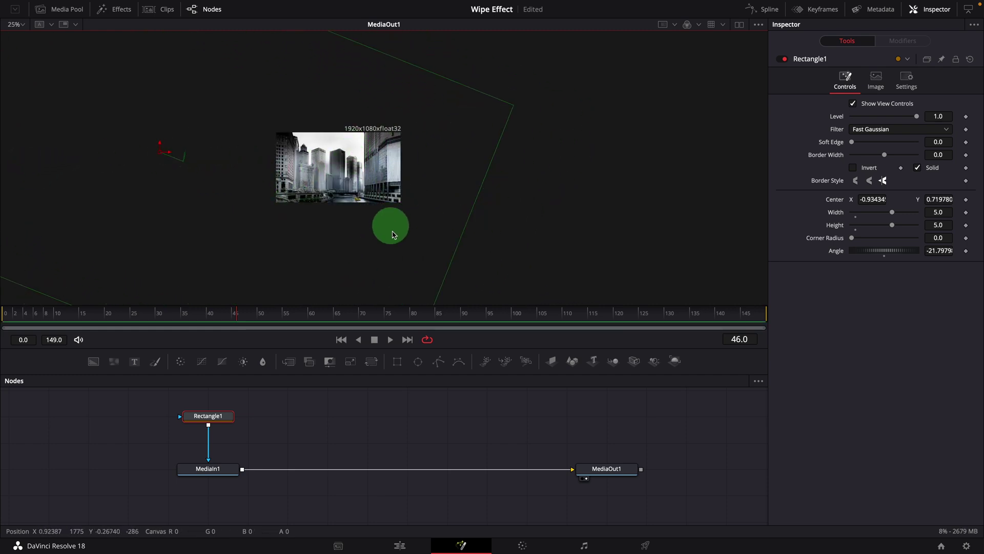
Step: Insert a Transform node between Rectangle1 and MediaIn1
click(198, 421)
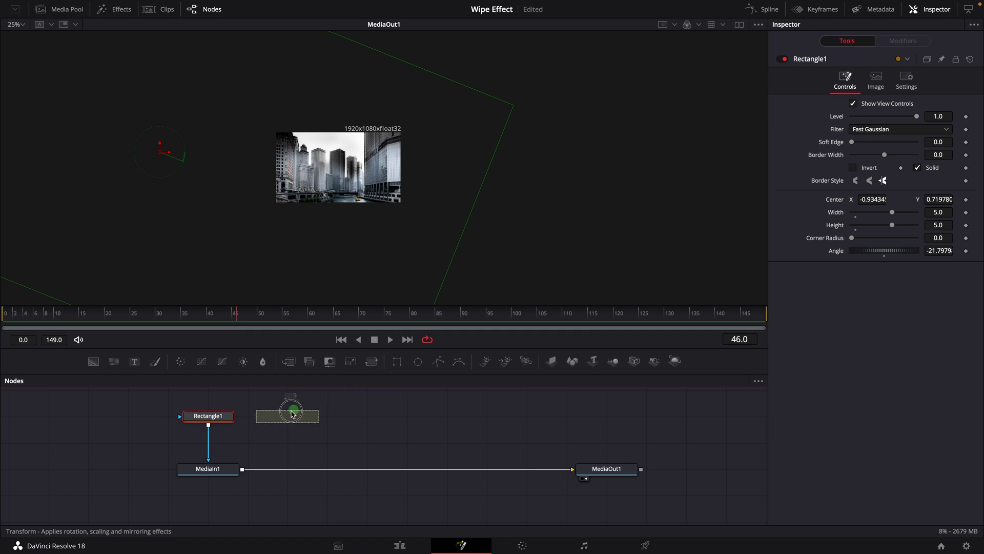
drag(209, 444, 241, 446)
scroll(465, 176, up, 4)
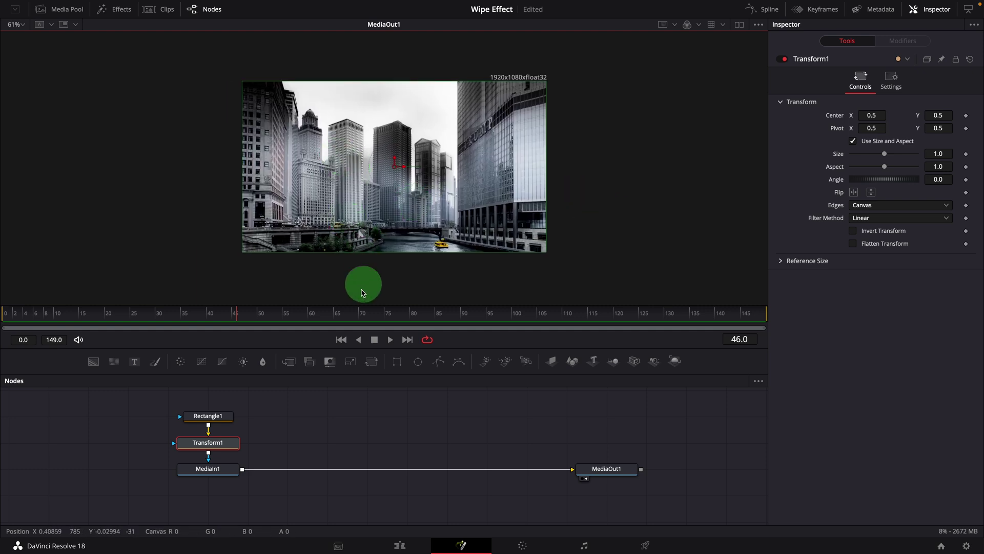
Step: Reset Rectangle1's angle to 0 and set its centre to -2.0, 0.5
click(215, 420)
scroll(589, 226, down, 5)
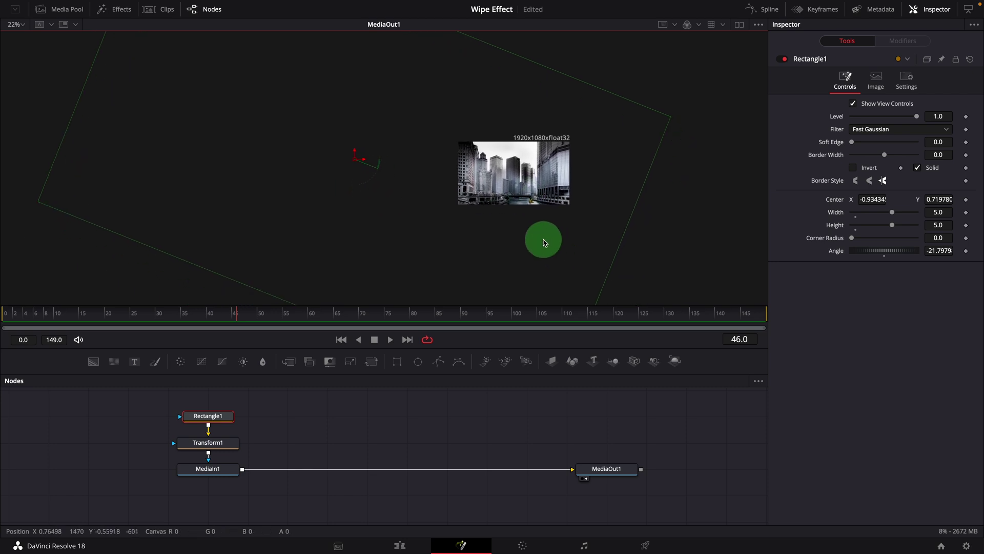
double_click(833, 251)
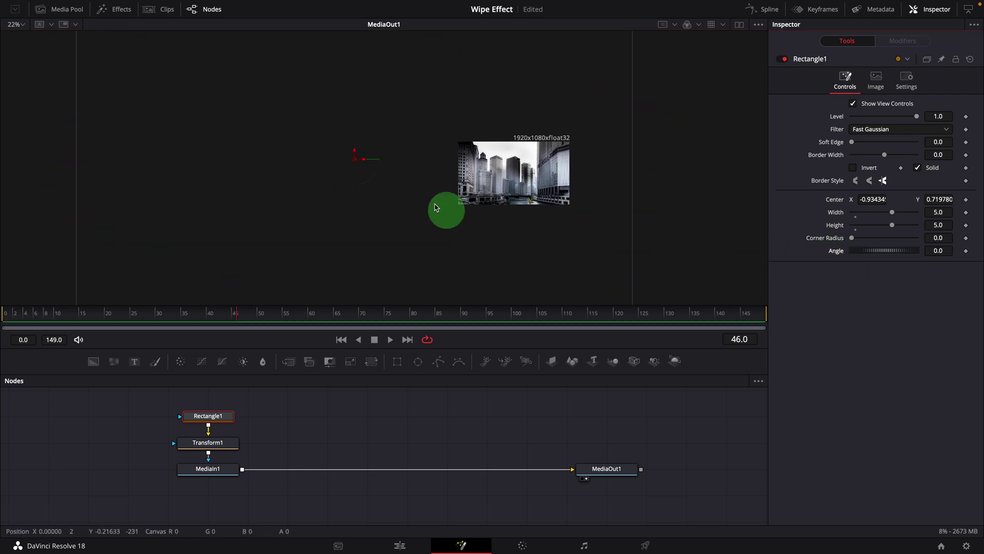
drag(872, 199, 977, 215)
text(-2)
key(Tab)
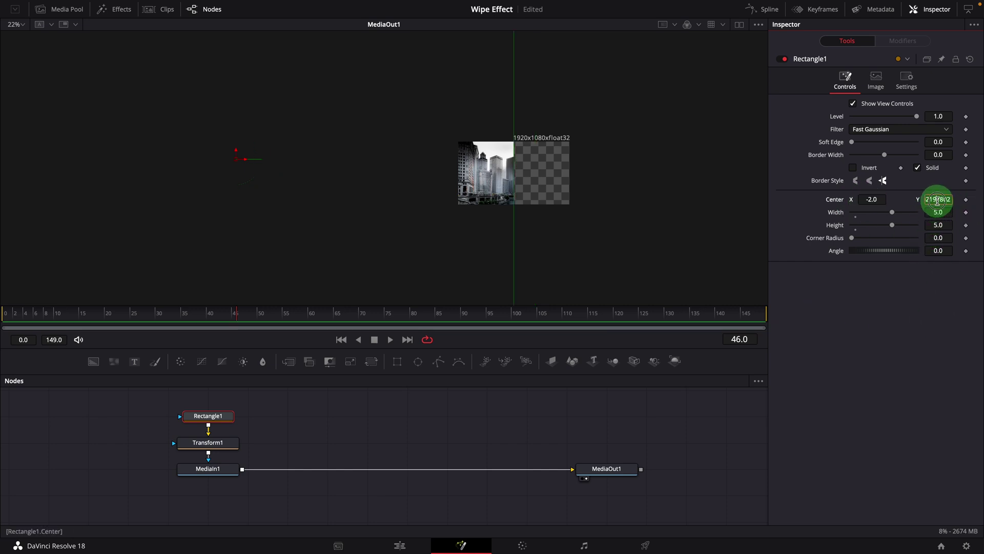
key(Tab)
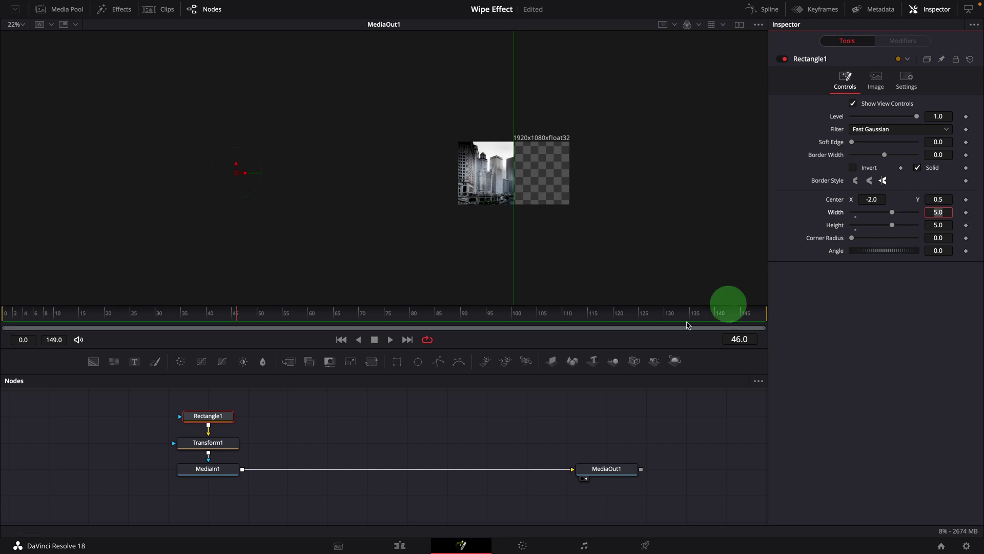
scroll(513, 160, up, 5)
scroll(465, 156, up, 3)
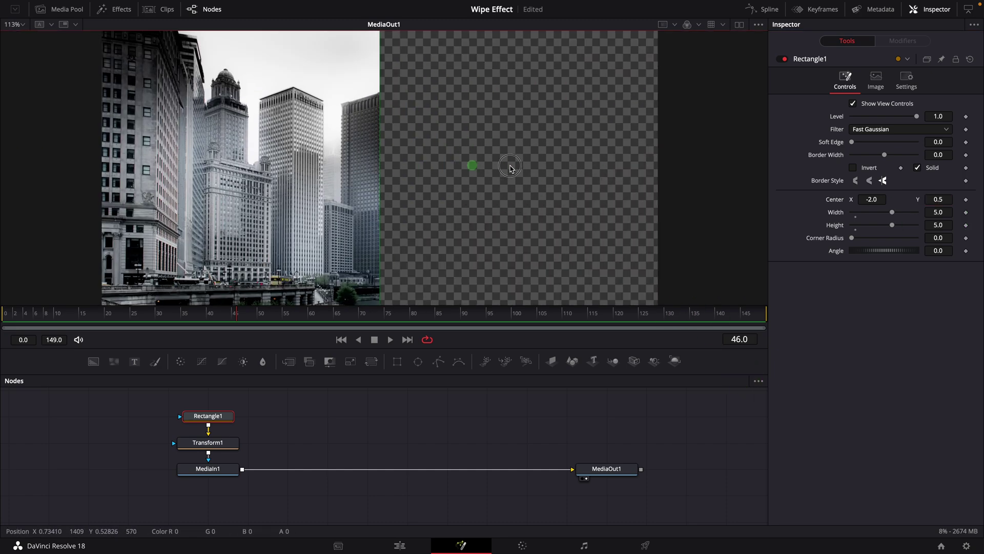
scroll(513, 165, down, 2)
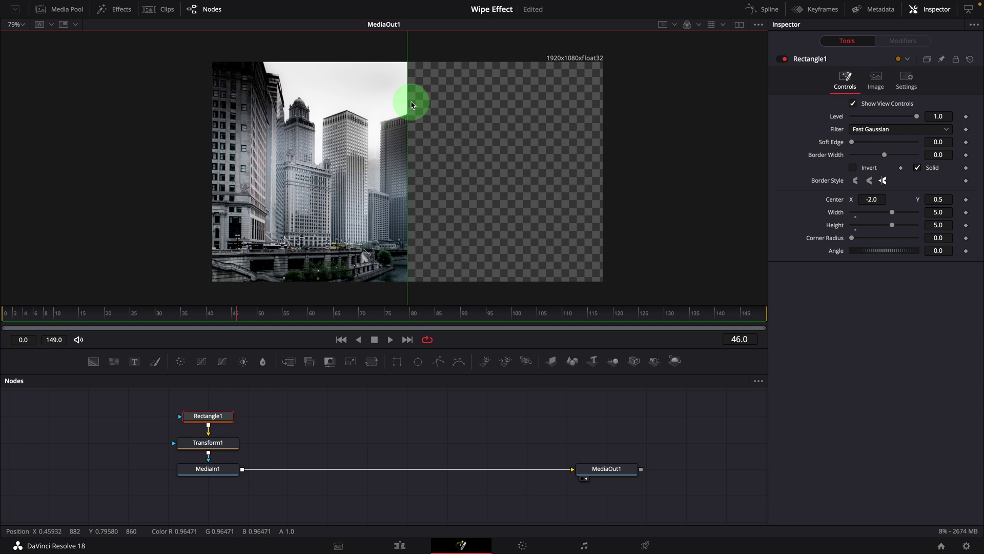
Step: Rotate the mask through Transform1 to about -21.8° for a diagonal wipe edge
click(219, 449)
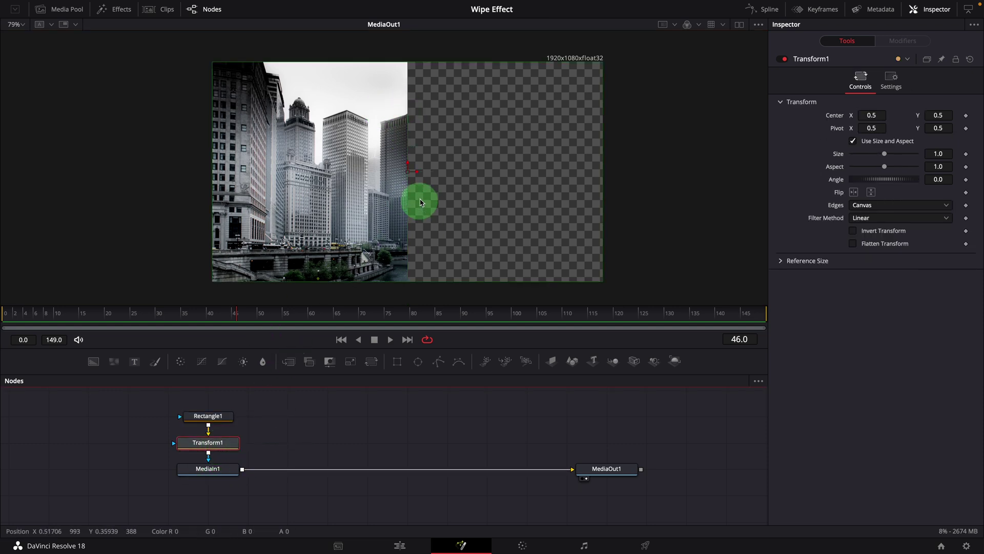
mouse_move(411, 175)
mouse_down()
mouse_move(211, 174)
mouse_move(371, 172)
mouse_move(391, 185)
mouse_move(363, 172)
mouse_move(377, 174)
mouse_move(211, 170)
mouse_move(521, 169)
mouse_move(414, 158)
mouse_move(401, 167)
mouse_up()
drag(153, 400, 252, 455)
scroll(538, 200, down, 6)
drag(690, 234, 600, 227)
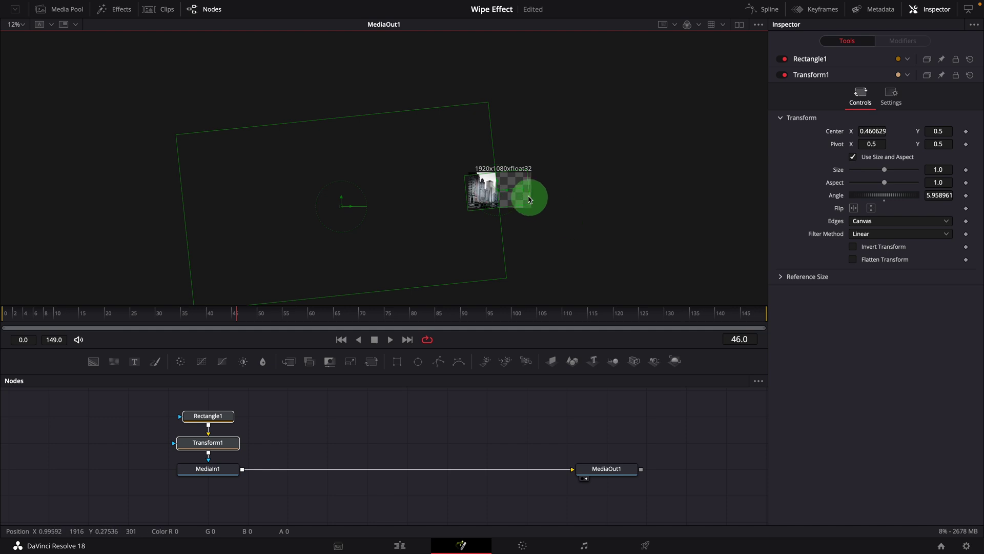
mouse_move(523, 193)
mouse_down()
mouse_move(510, 195)
mouse_move(521, 207)
mouse_move(510, 212)
mouse_move(519, 199)
mouse_move(473, 194)
mouse_move(525, 187)
mouse_up()
scroll(524, 194, up, 8)
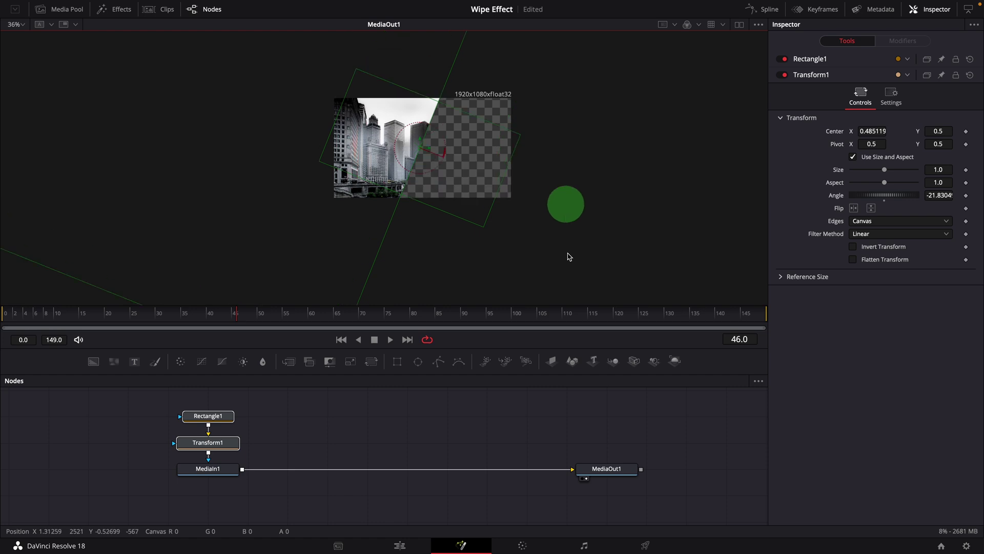
scroll(620, 253, up, 4)
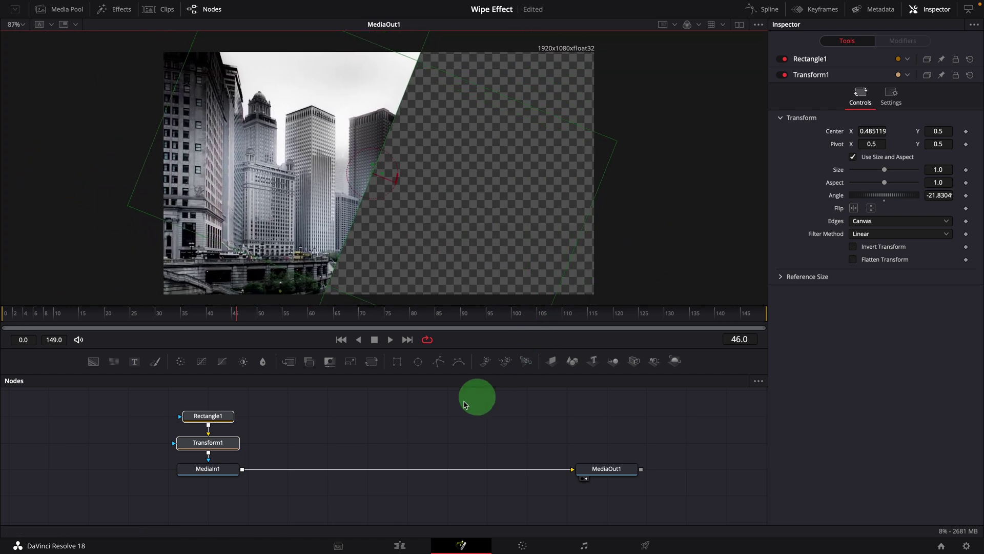
Step: Slide Transform1's diagonal edge to mid-image, Center X about 0.5
click(219, 422)
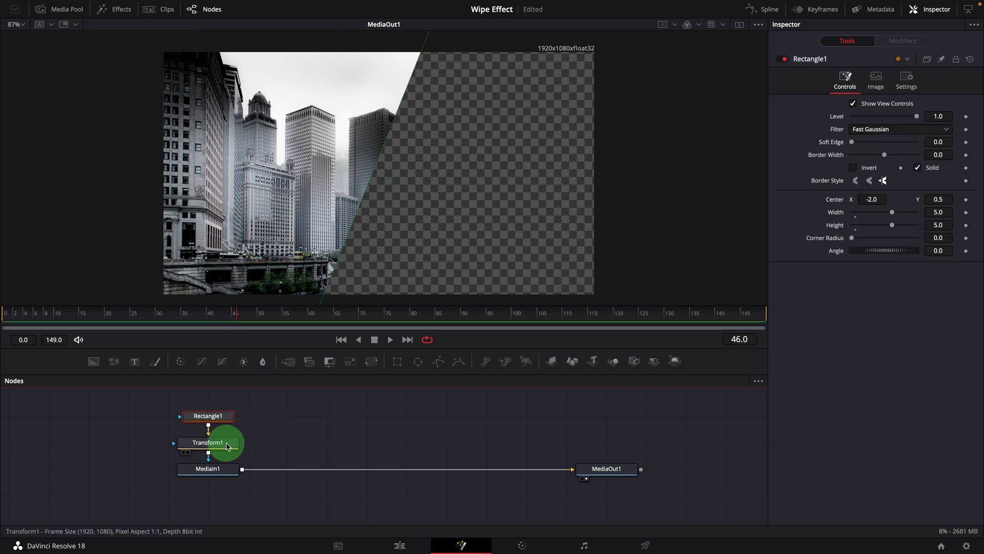
click(208, 442)
mouse_move(378, 179)
mouse_down()
mouse_move(256, 171)
mouse_move(123, 141)
mouse_move(598, 167)
mouse_move(663, 189)
mouse_move(365, 167)
mouse_move(411, 167)
mouse_move(384, 167)
mouse_up()
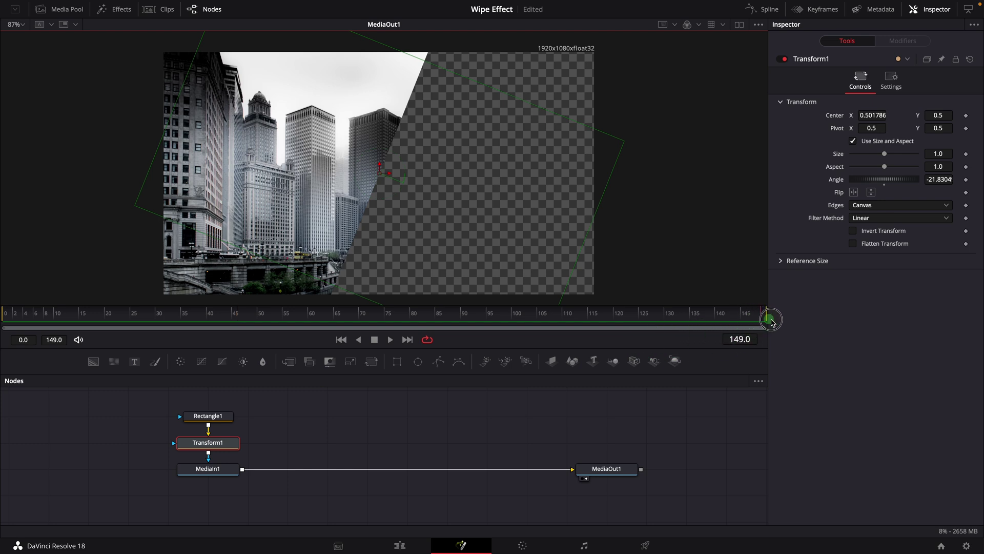
Step: Save, then keyframe Transform1's Center so the wipe edge moves from right to left
key(ctrl+s)
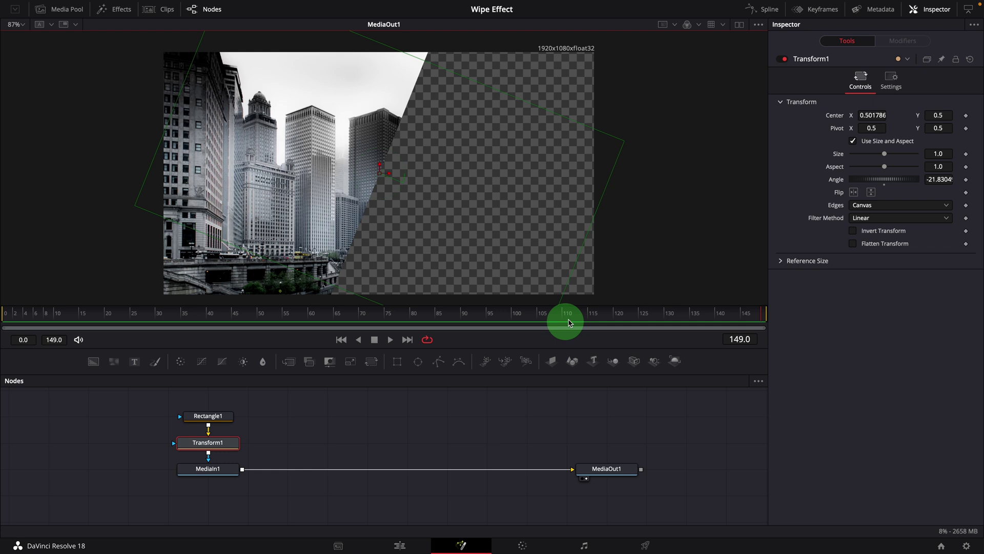
click(966, 116)
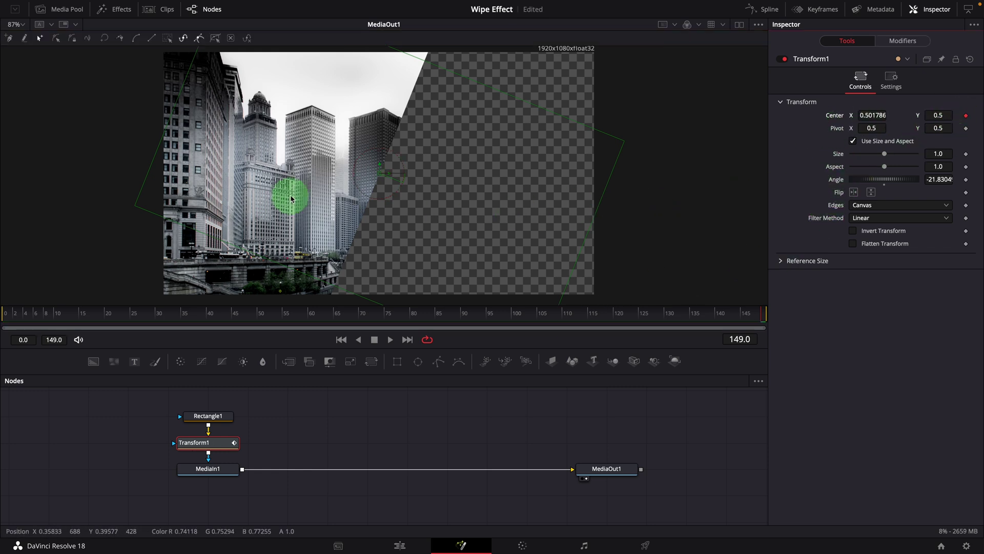
drag(389, 175, 631, 191)
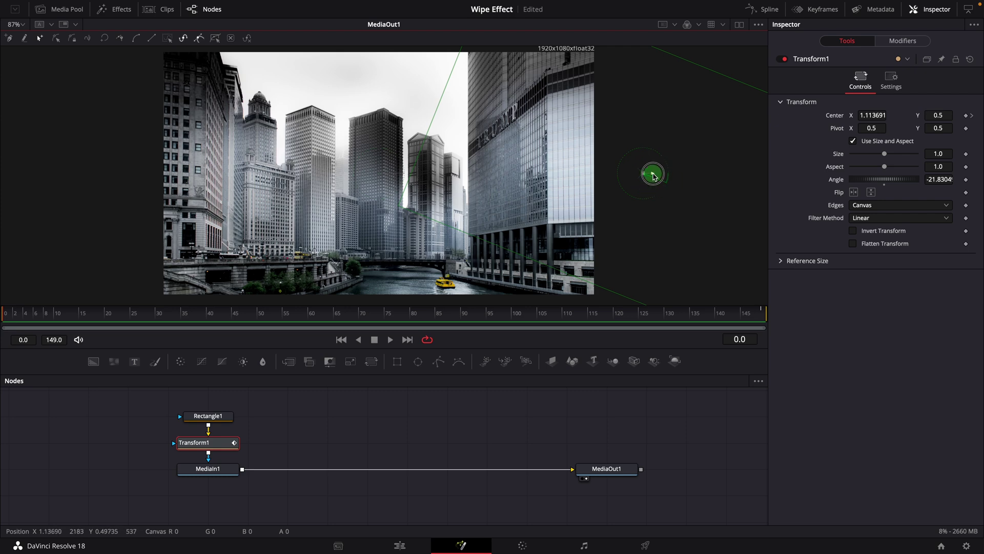
drag(653, 176, 170, 155)
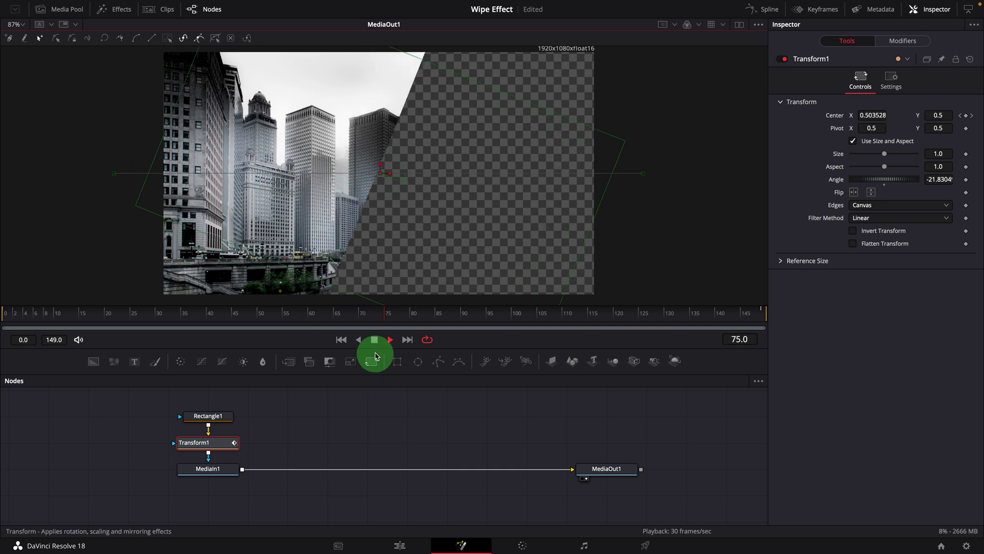
Step: In the Spline editor, ease the Displacement curve into an S-curve and preview it
click(375, 341)
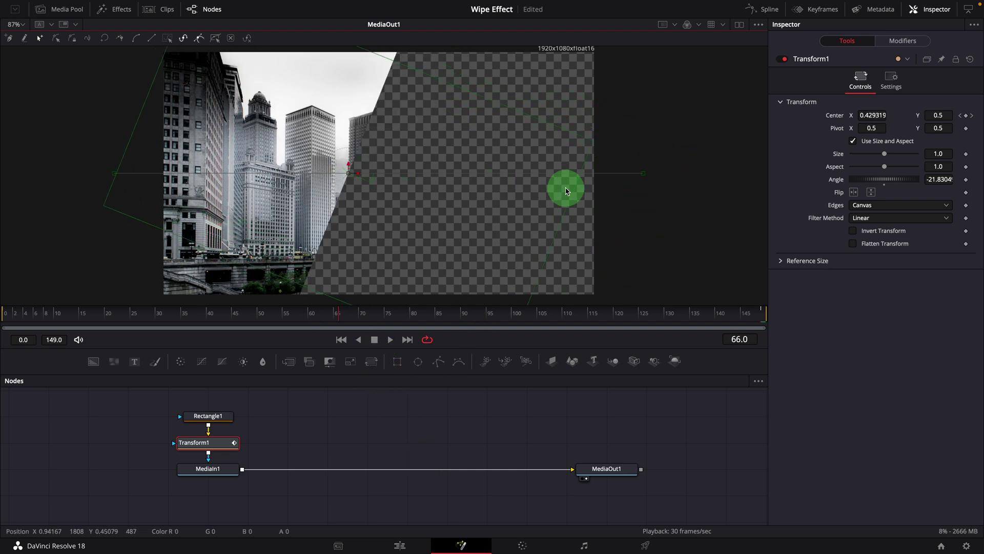
click(763, 8)
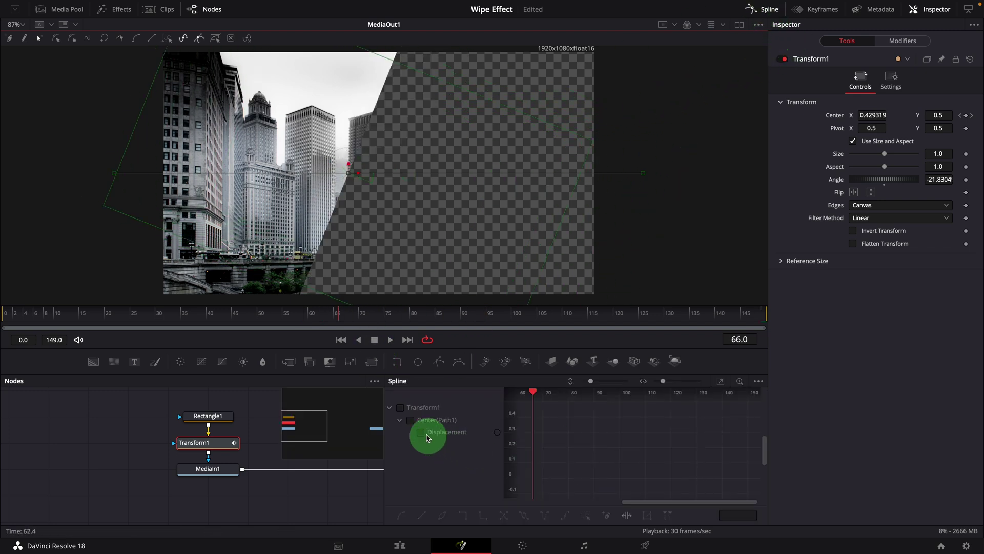
click(421, 433)
click(721, 380)
click(541, 491)
click(605, 464)
drag(605, 466, 574, 416)
click(391, 339)
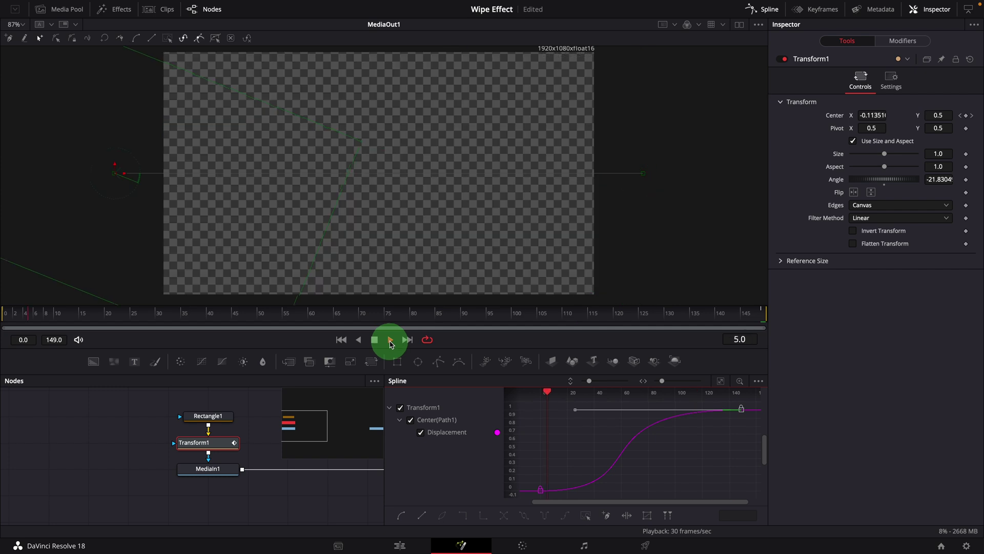
click(374, 340)
Step: Move the end keyframe to about frame 60 for a faster wipe, then show Path1's controls
click(562, 443)
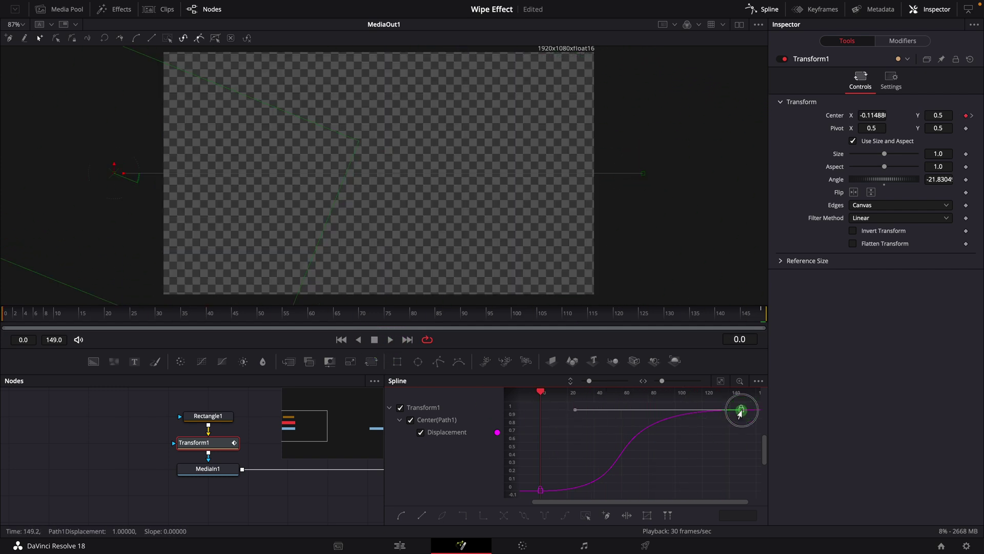
drag(739, 410, 628, 409)
click(383, 344)
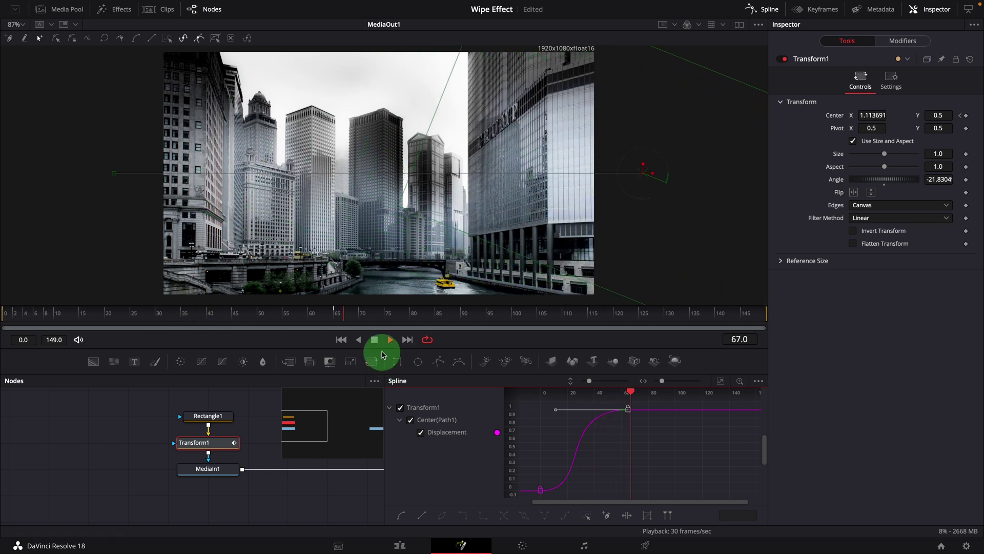
click(375, 341)
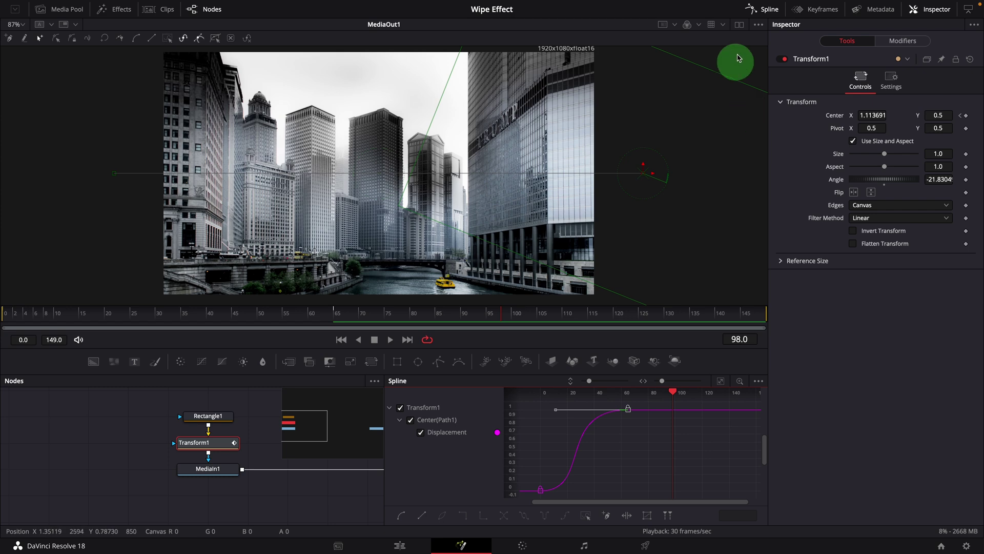
click(764, 10)
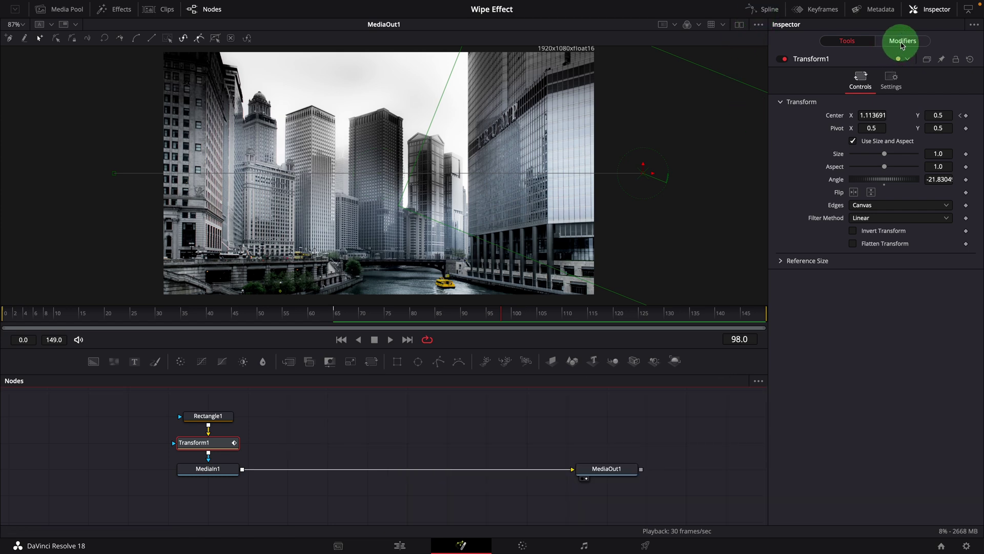
click(902, 42)
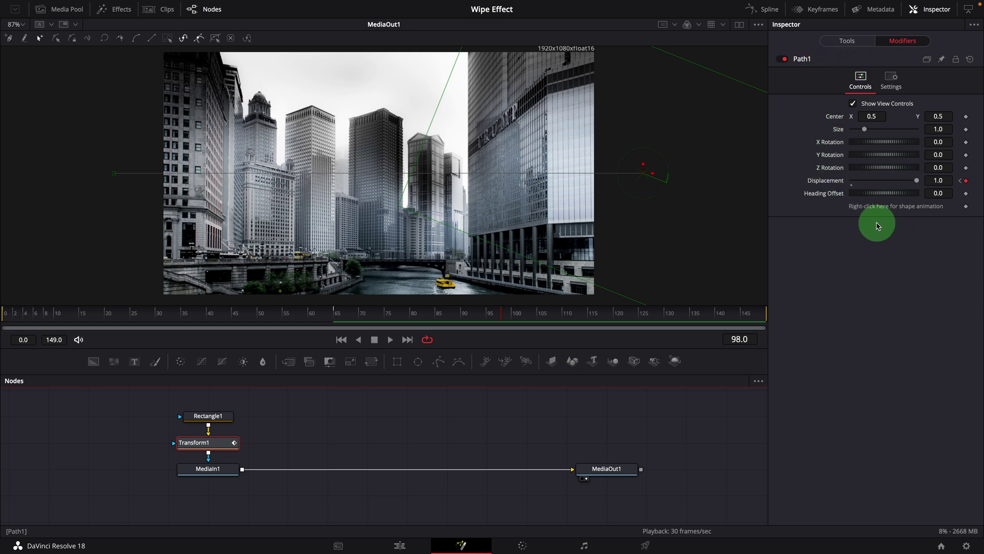
Step: Insert an Anim Curves modifier on Path1's Displacement control
right_click(829, 184)
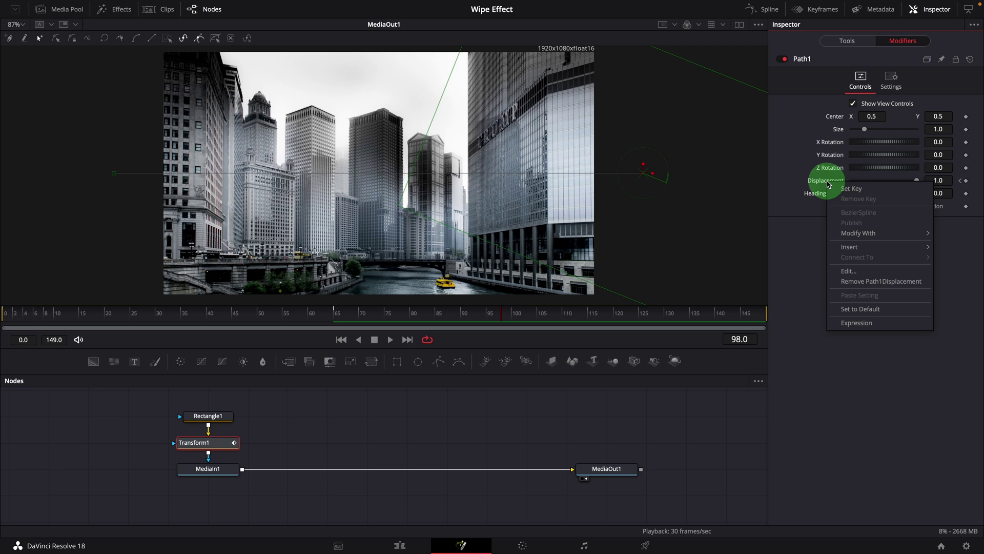
mouse_move(848, 248)
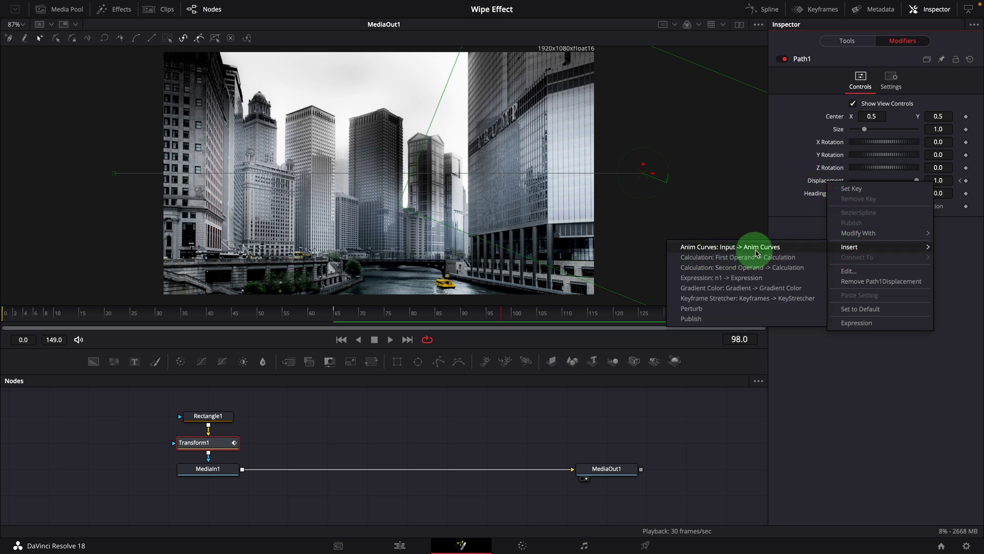
click(788, 251)
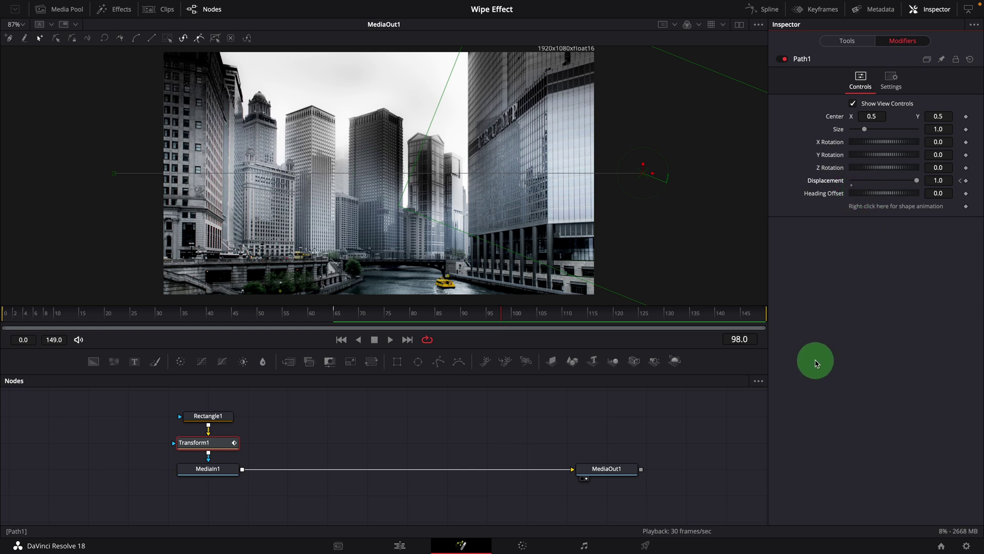
Step: Add an Animate In slider control to Path1 on the Controls page
right_click(811, 61)
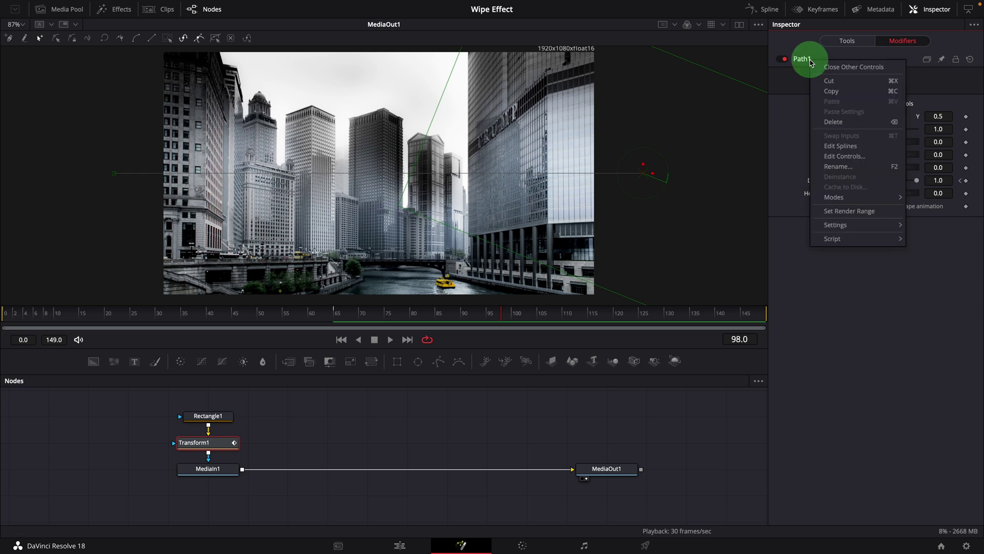
click(842, 156)
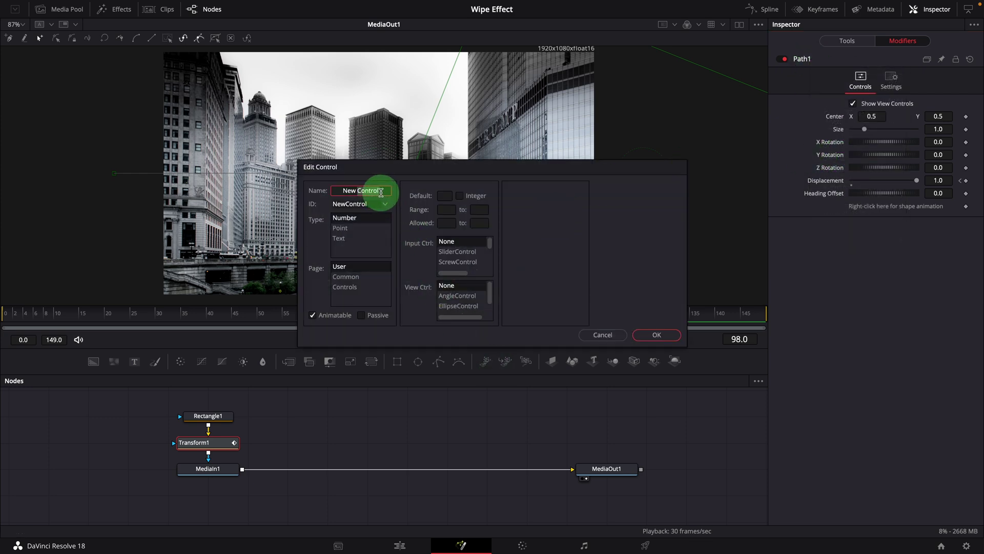
text(Animate In)
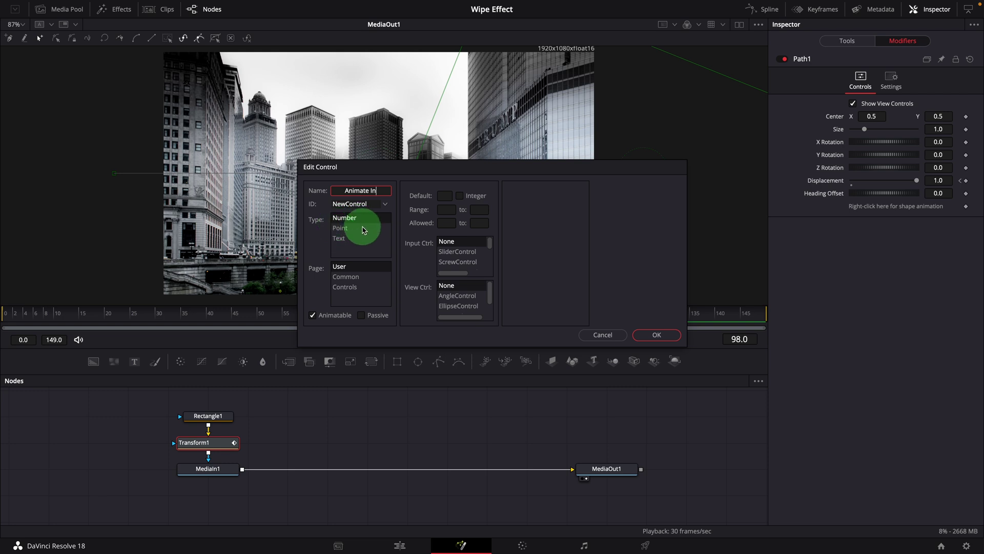
click(344, 290)
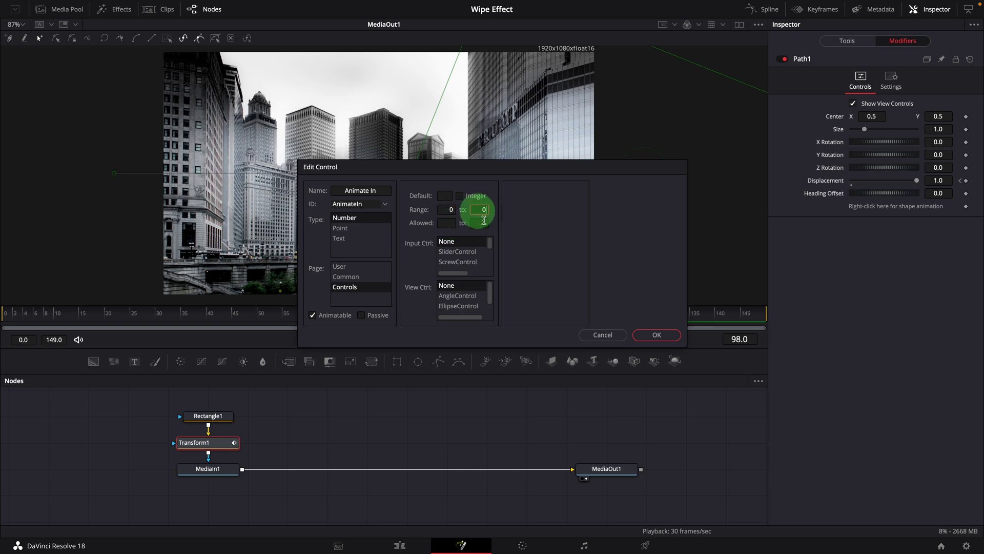
click(451, 252)
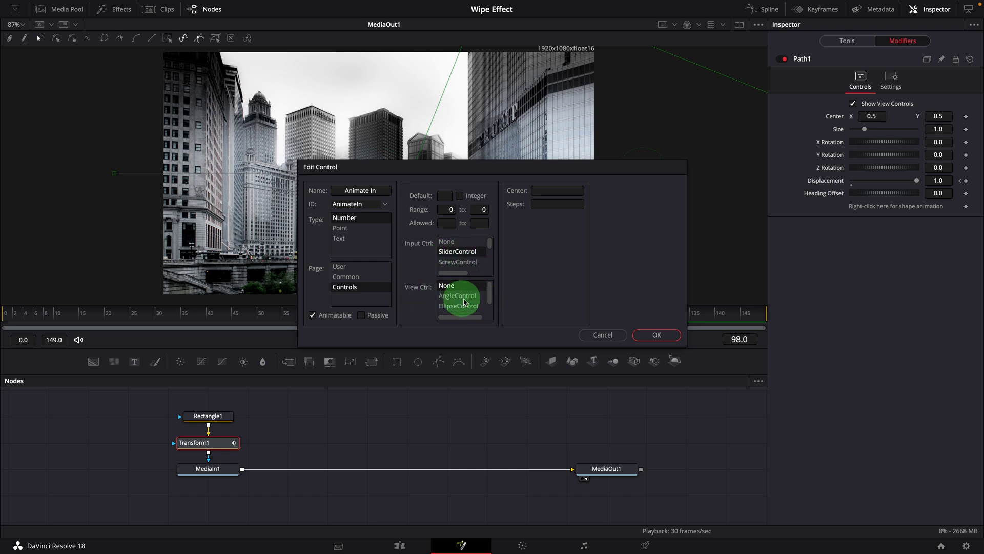
click(658, 336)
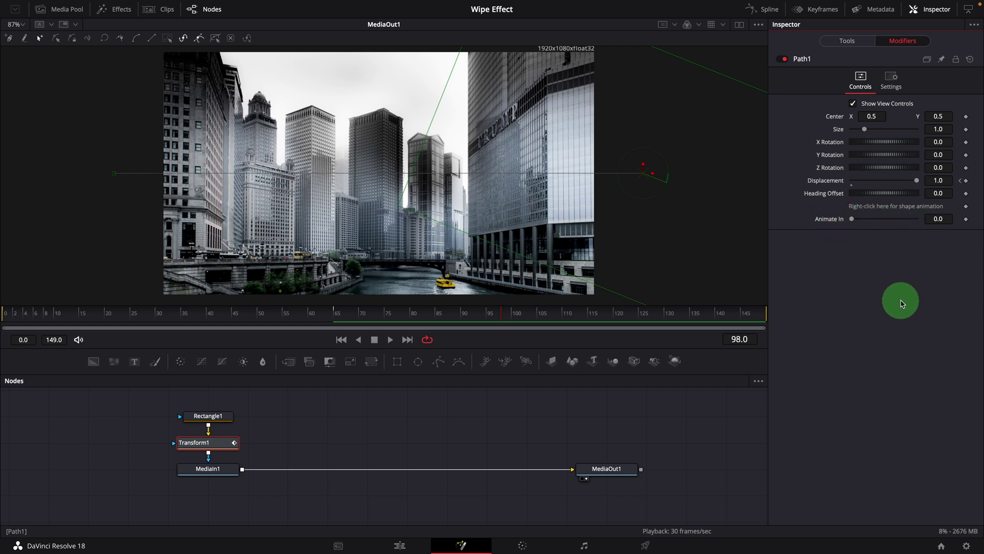
Step: Add an Animate Out slider with range 0 to 1 on the Controls page
right_click(805, 61)
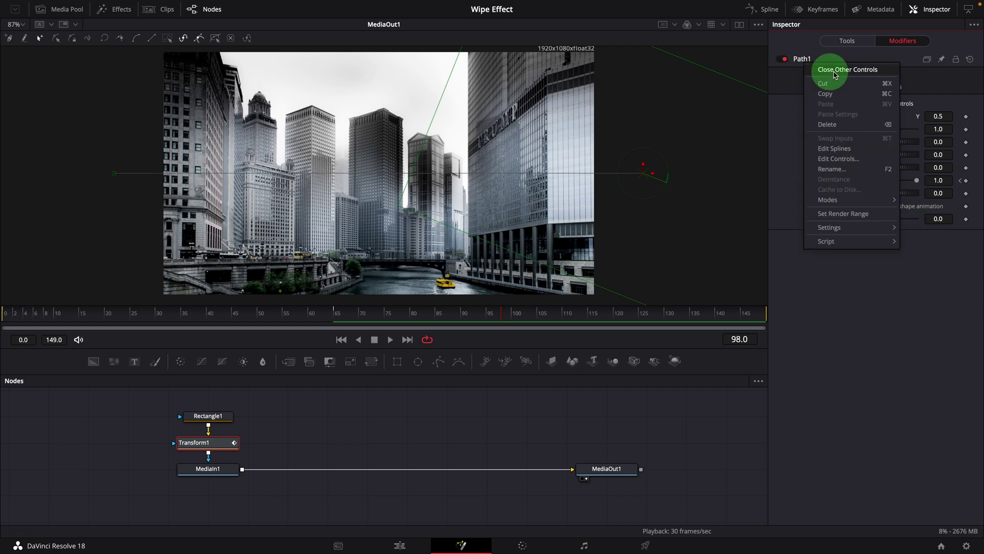
click(836, 160)
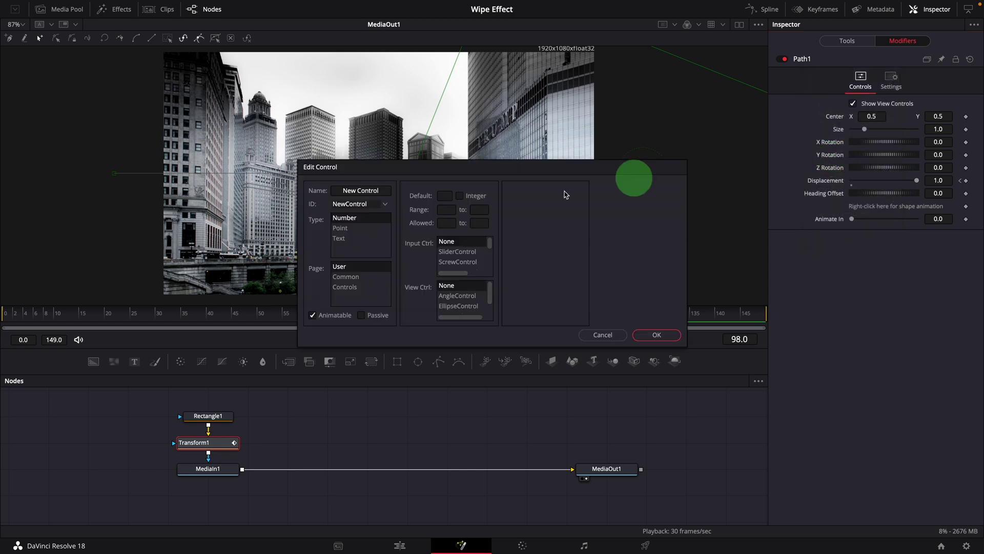
triple_click(345, 191)
text(Animate Out)
click(345, 287)
click(446, 209)
text(0)
click(479, 209)
text(1)
click(457, 251)
click(654, 334)
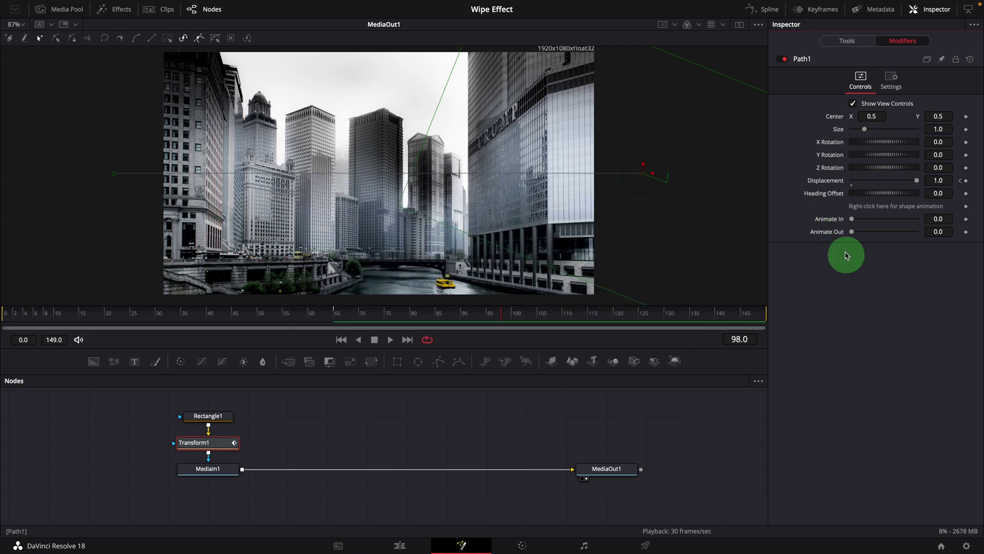
Step: Drive Animate In with an Anim Curves modifier renamed AnimCurvesIn
right_click(830, 223)
mouse_move(851, 263)
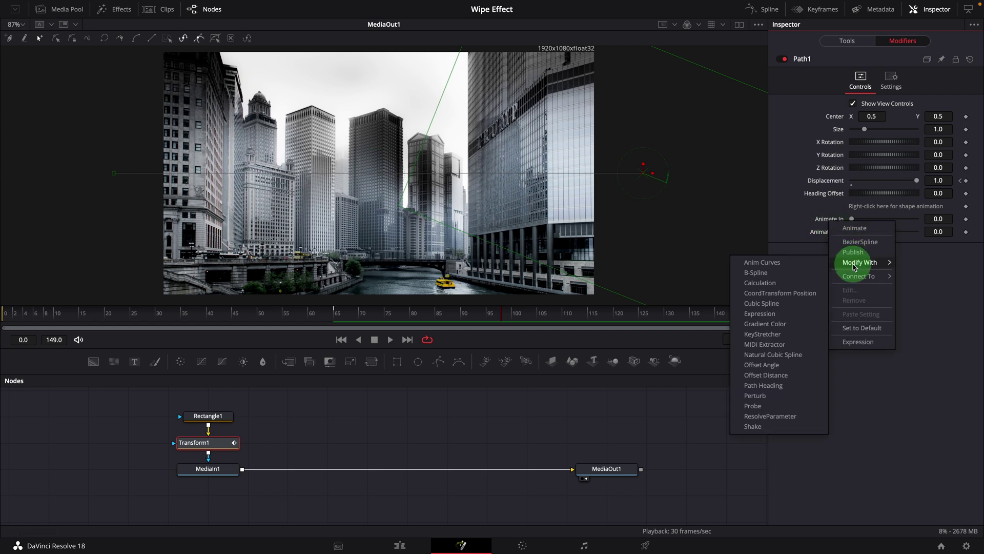
click(775, 267)
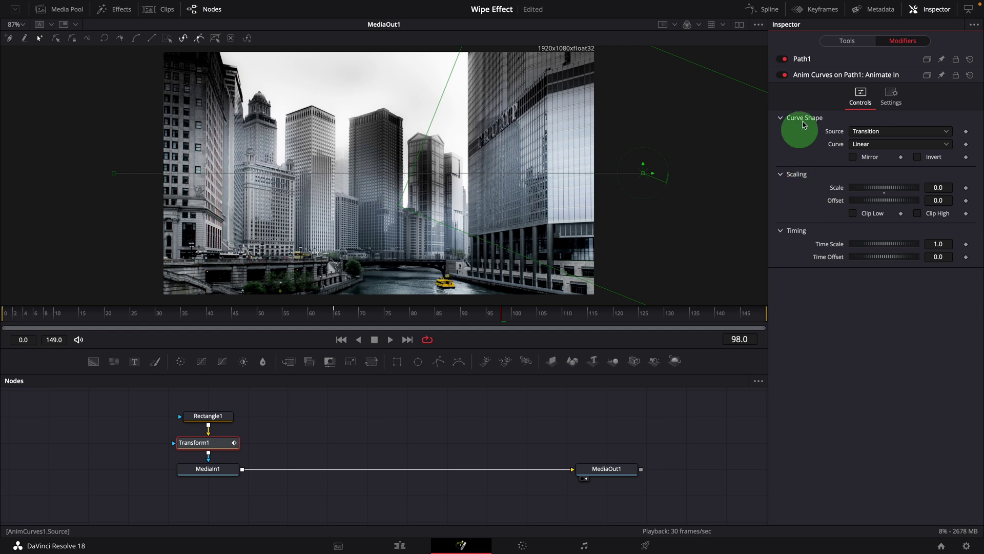
right_click(819, 81)
click(846, 183)
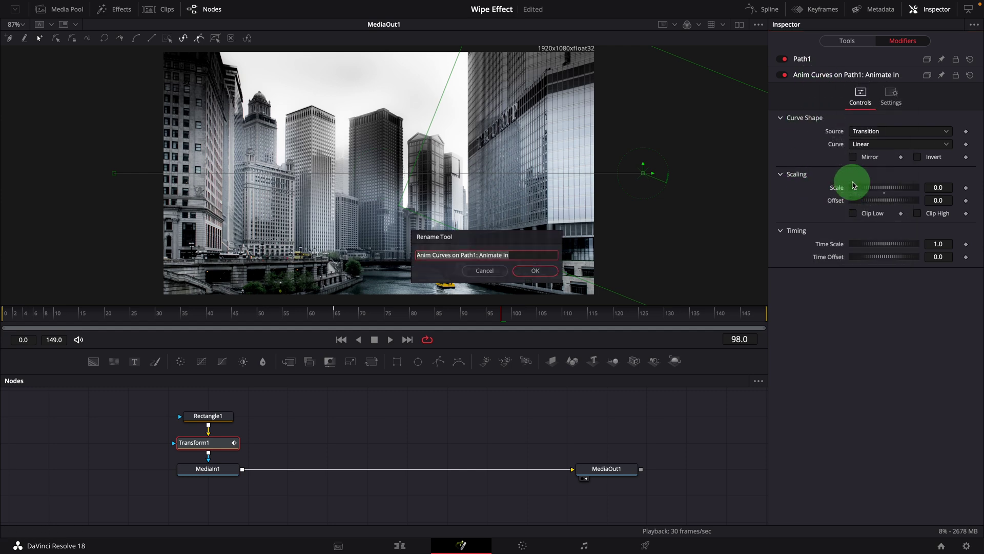
text(AnimCurvesIn)
key(Return)
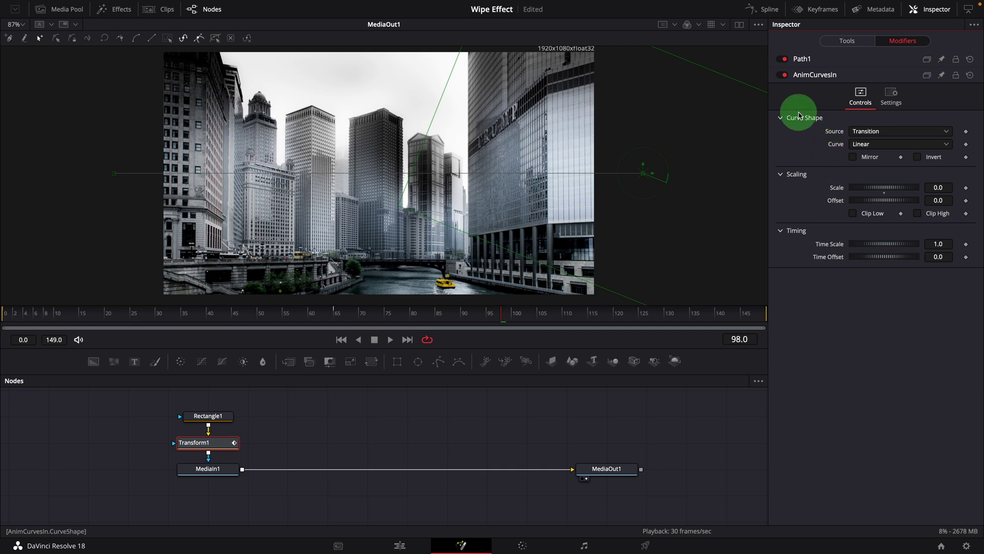
Step: Set AnimCurvesIn to an Easing curve, In and Out at None, Scale 1.0
click(902, 132)
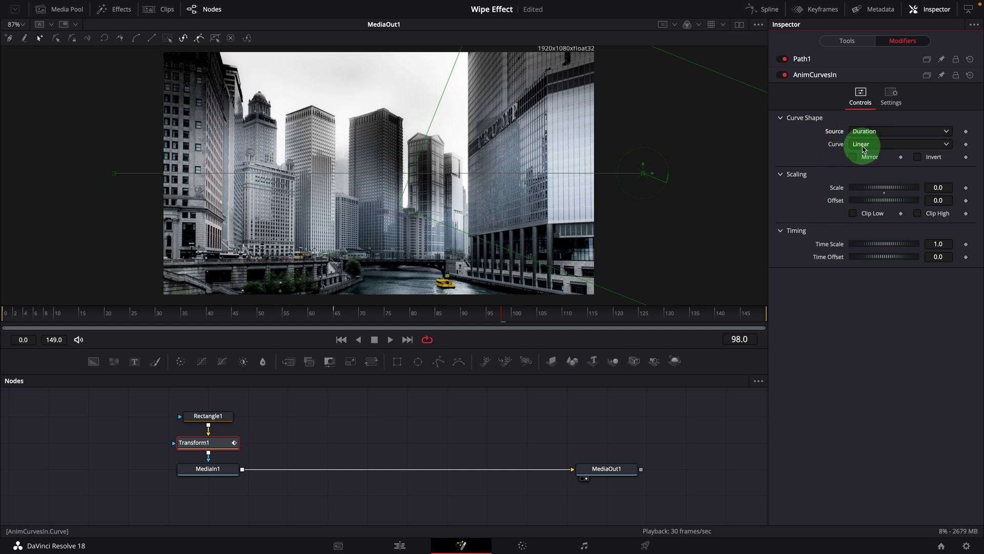
click(888, 147)
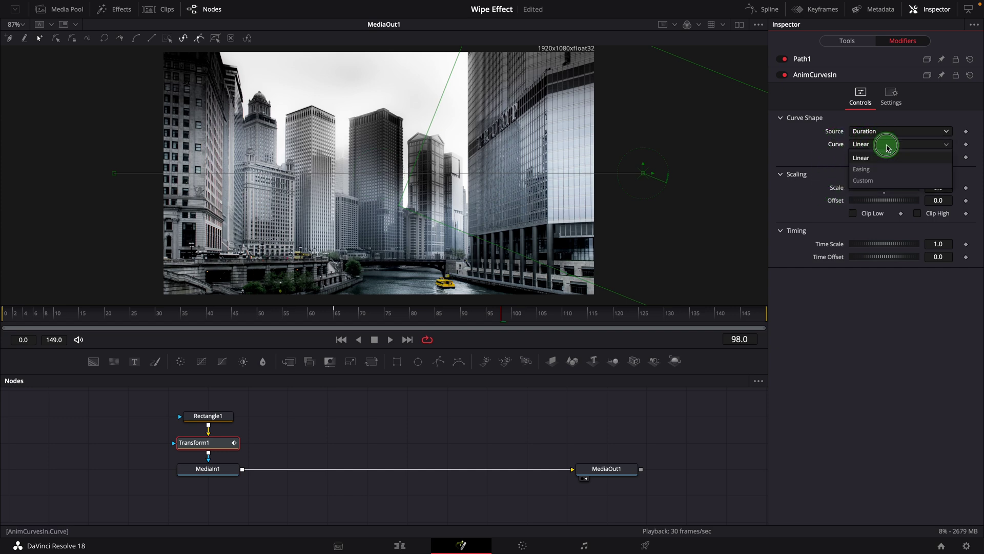
click(861, 173)
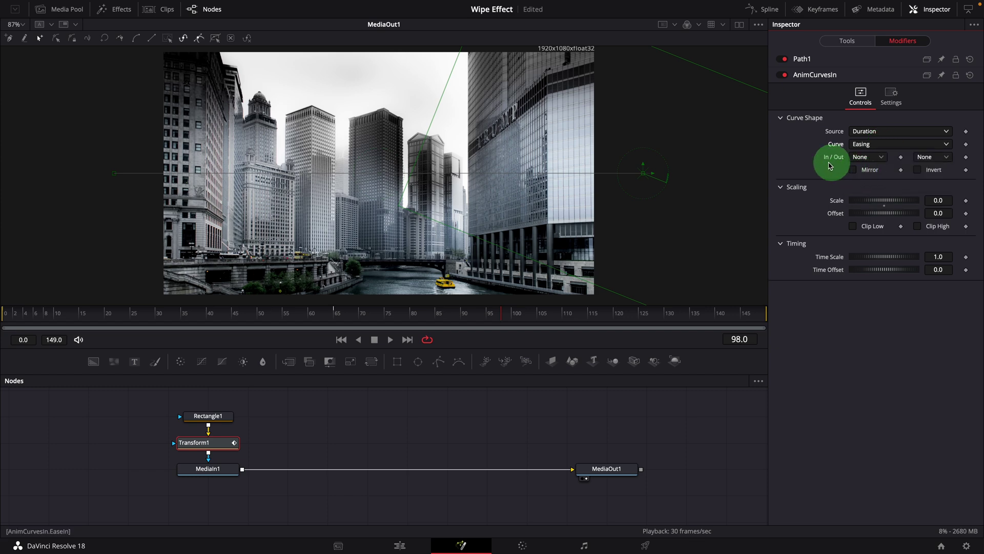
click(879, 159)
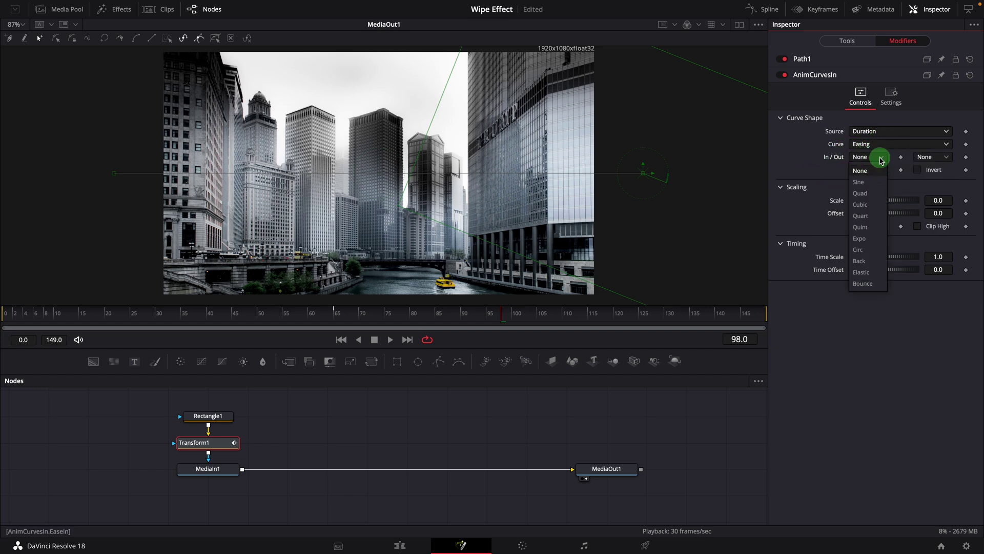
click(947, 159)
click(948, 159)
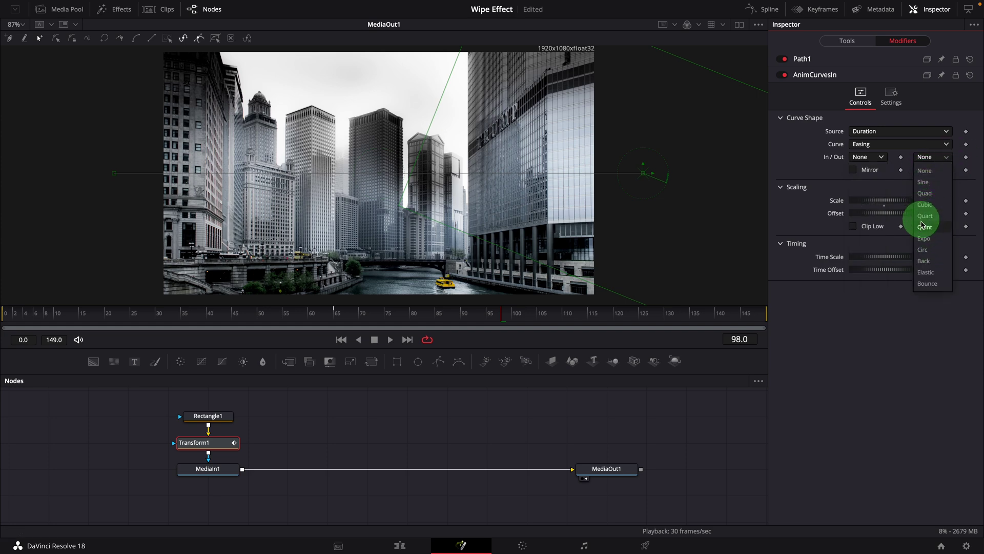
click(924, 314)
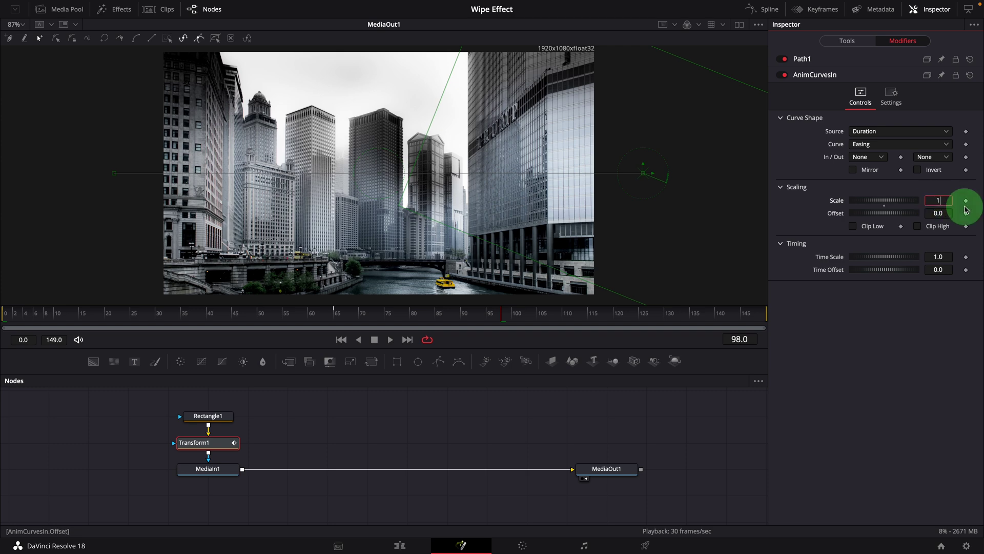
text(1)
key(Return)
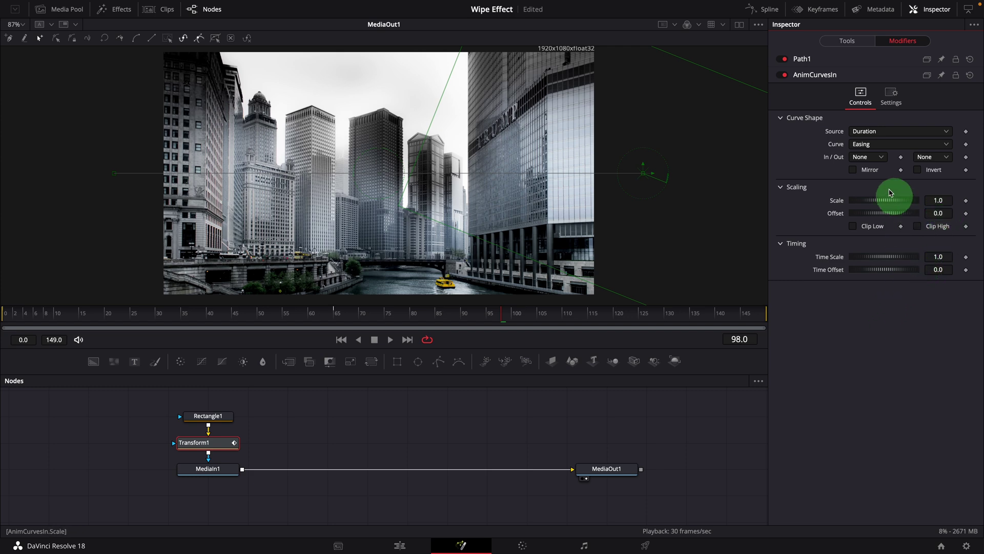
Step: Remove Path1's Displacement animation and drive Displacement with an AnimateIn expression instead
click(803, 59)
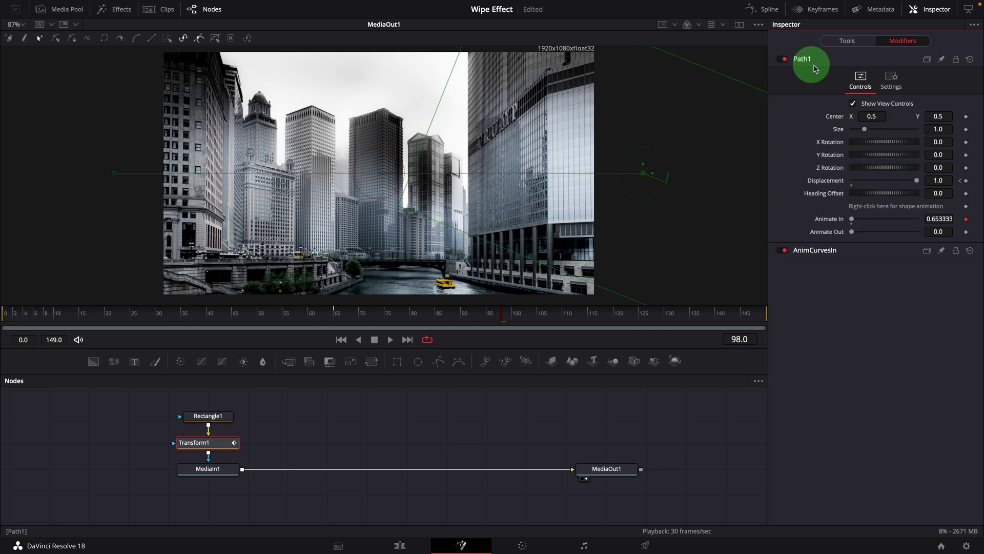
right_click(839, 183)
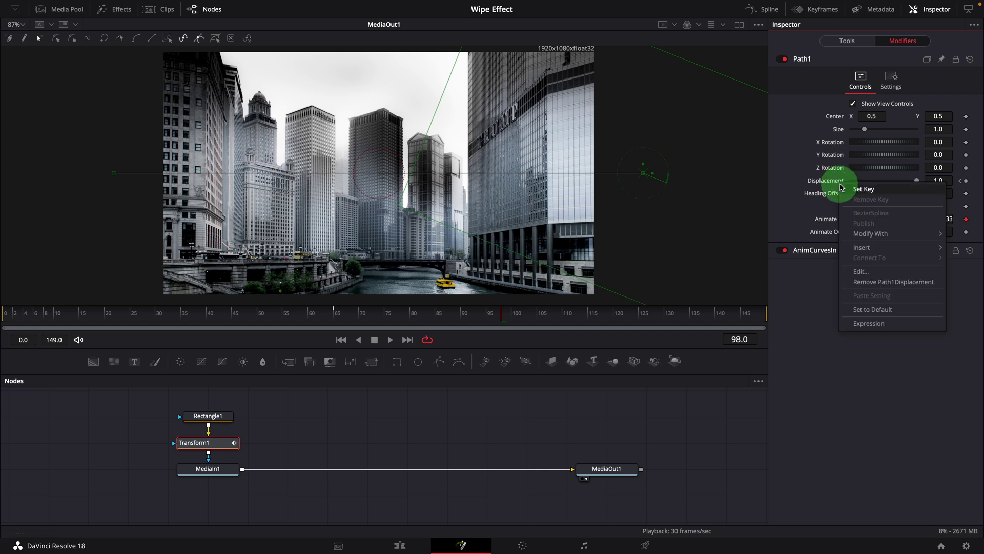
click(896, 283)
right_click(831, 189)
click(858, 303)
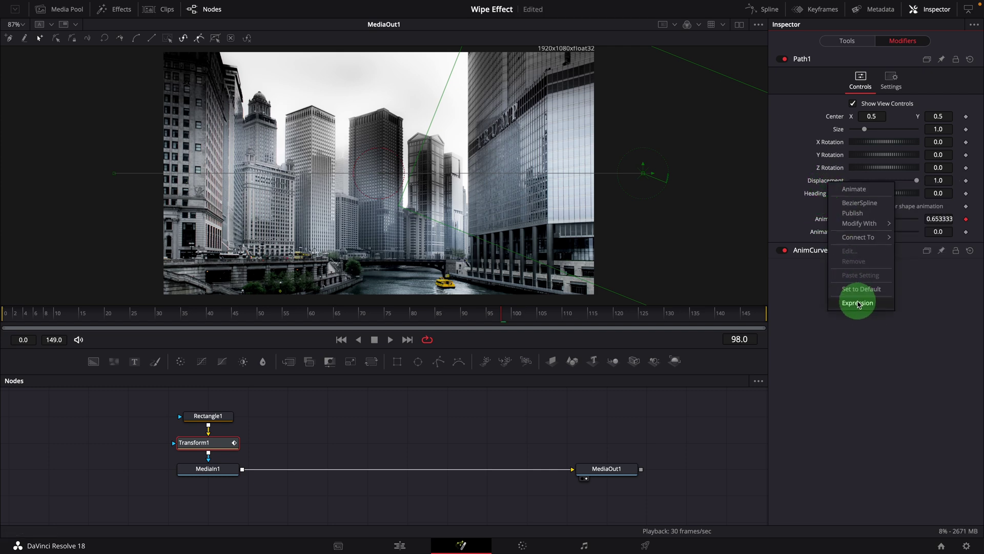
click(877, 201)
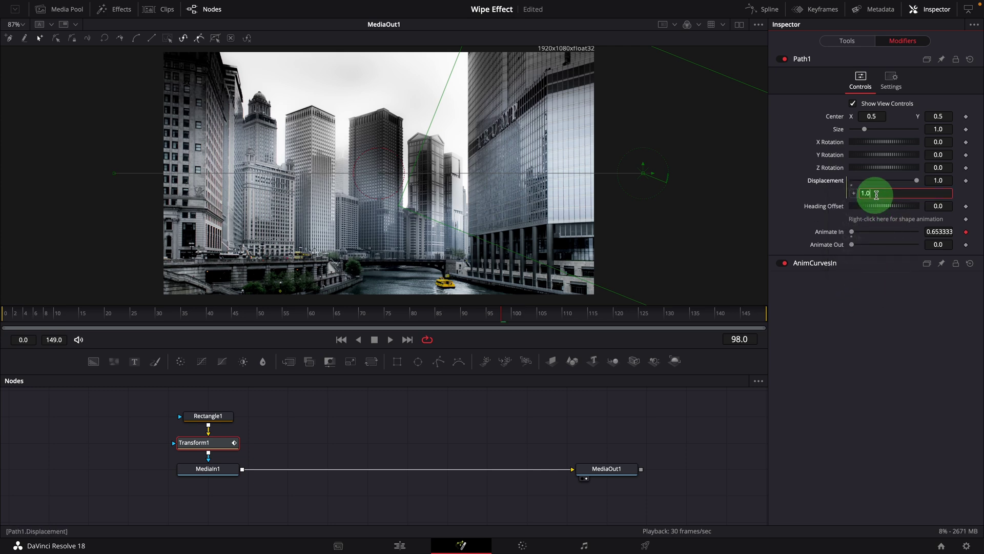
click(904, 365)
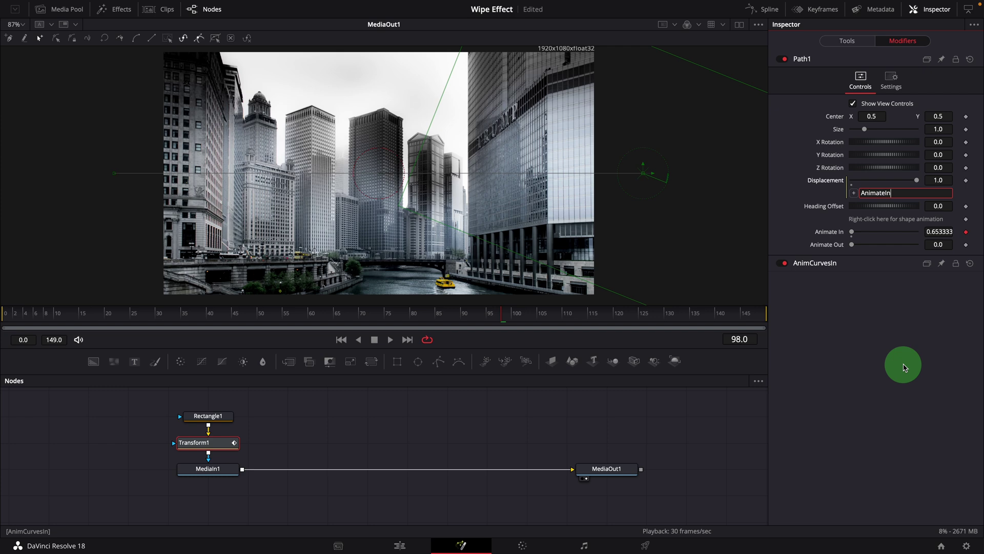
Step: Set AnimCurvesIn's ease-out to Bounce and preview the bouncing wipe
click(810, 263)
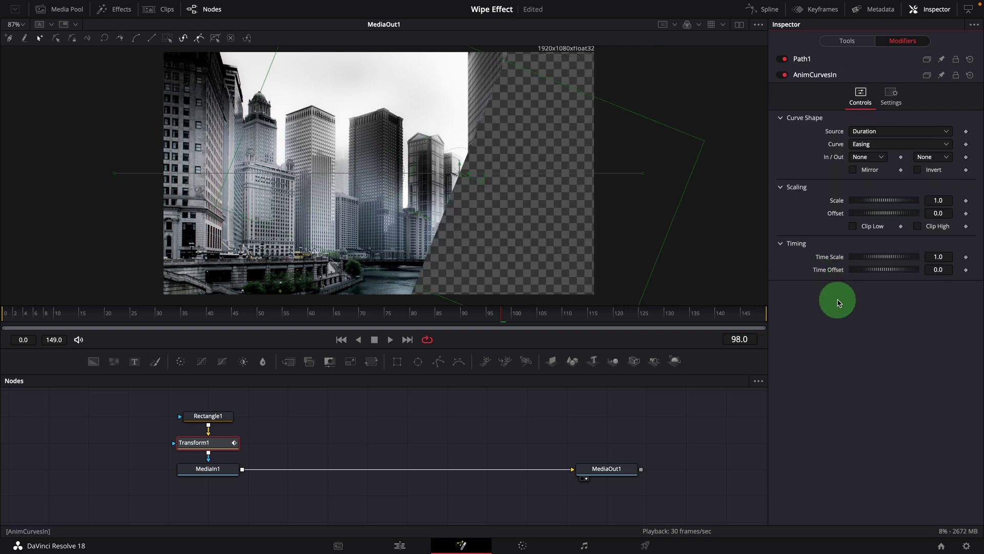
click(932, 157)
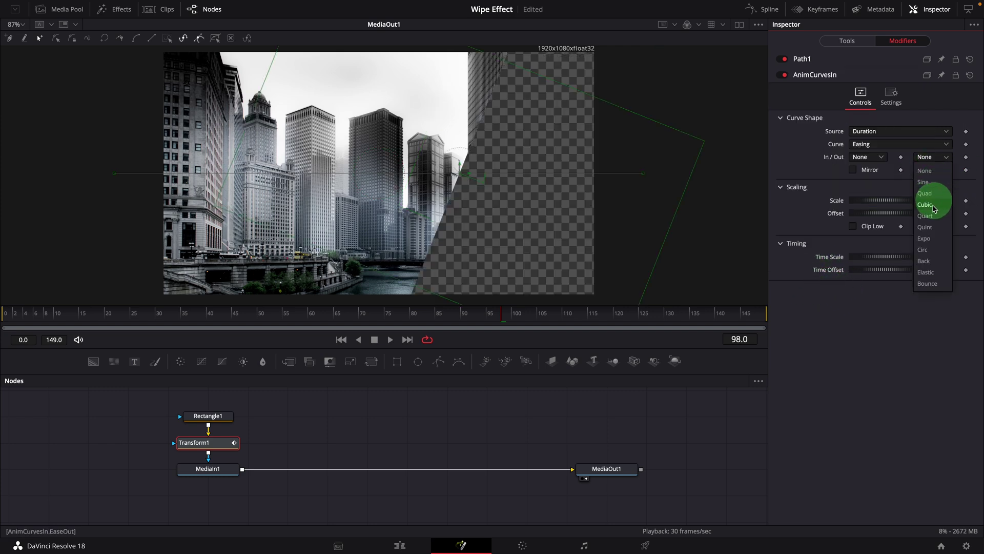
click(926, 284)
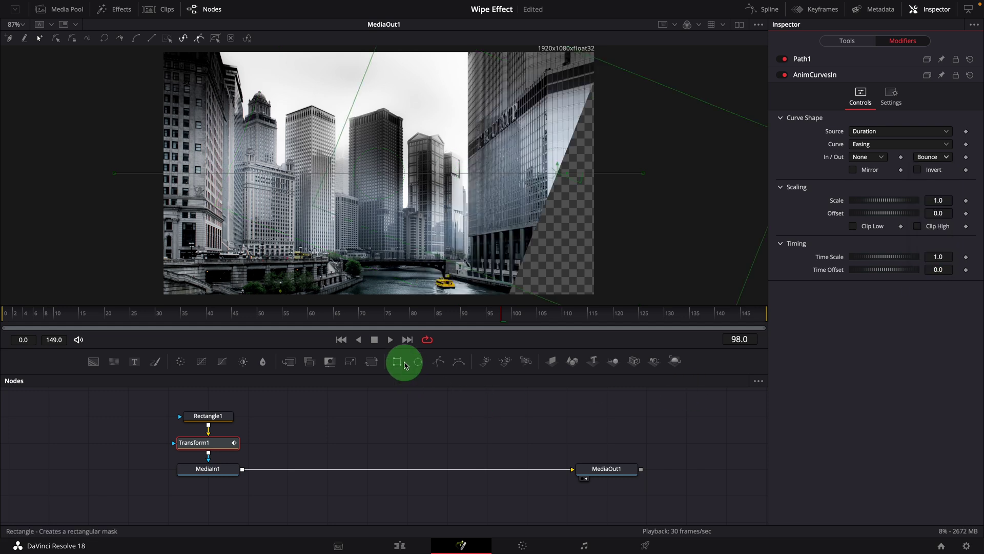
click(390, 340)
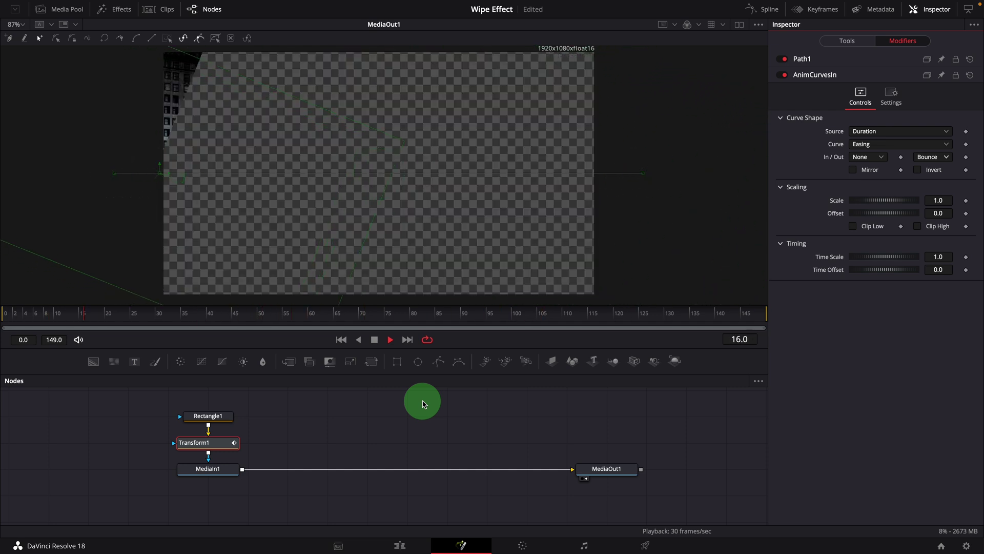
key(space)
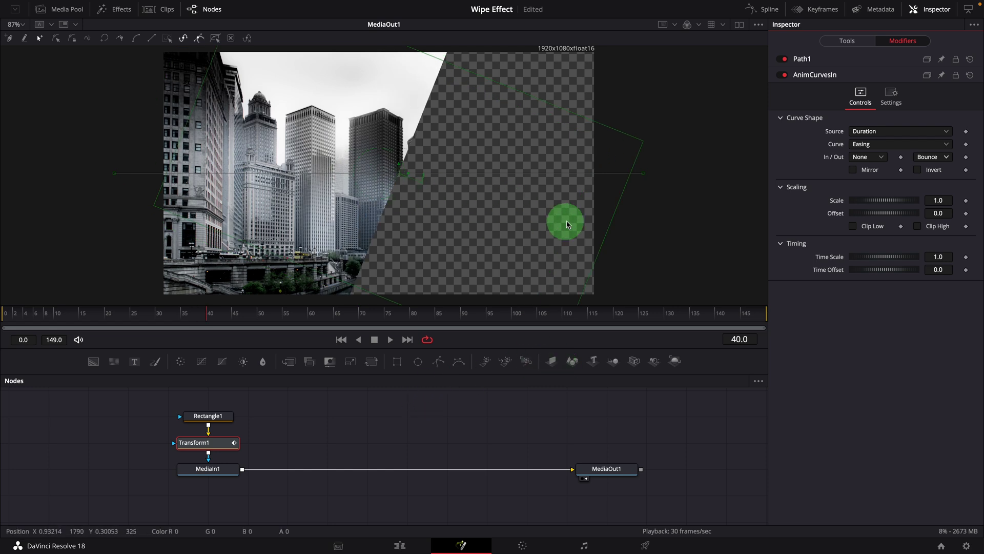
Step: Set AnimCurvesIn's Time Scale to 2.0 and play the faster wipe
drag(863, 254, 874, 258)
click(965, 259)
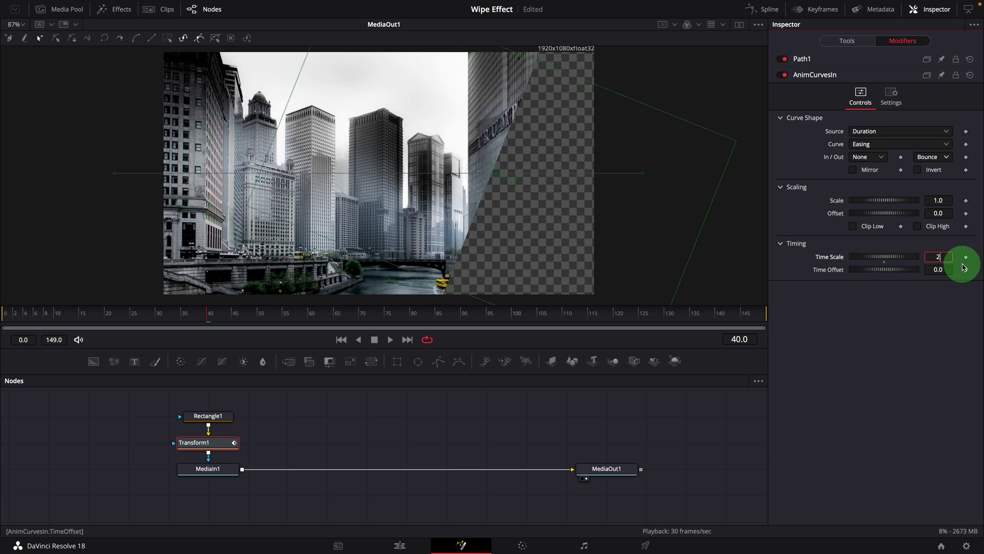
text(2)
key(Return)
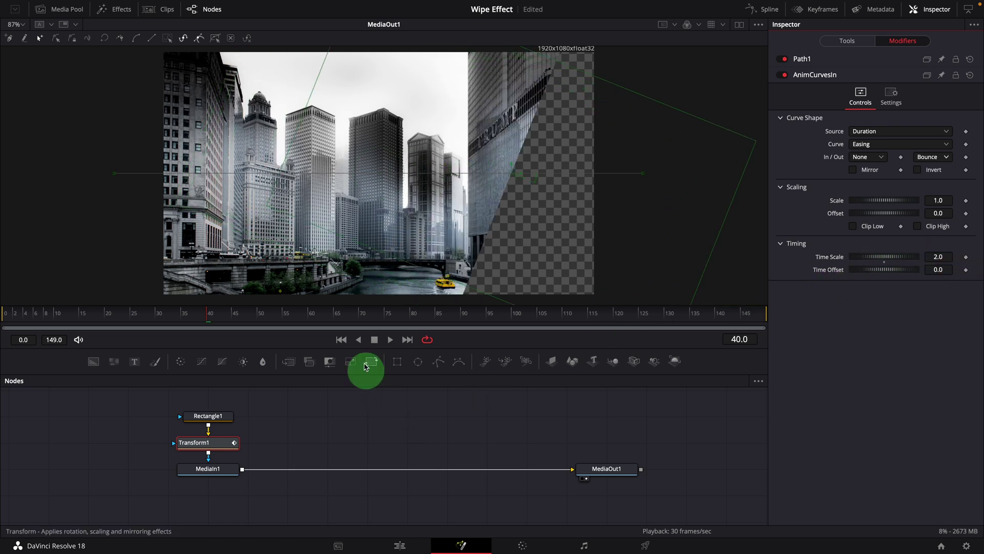
click(390, 340)
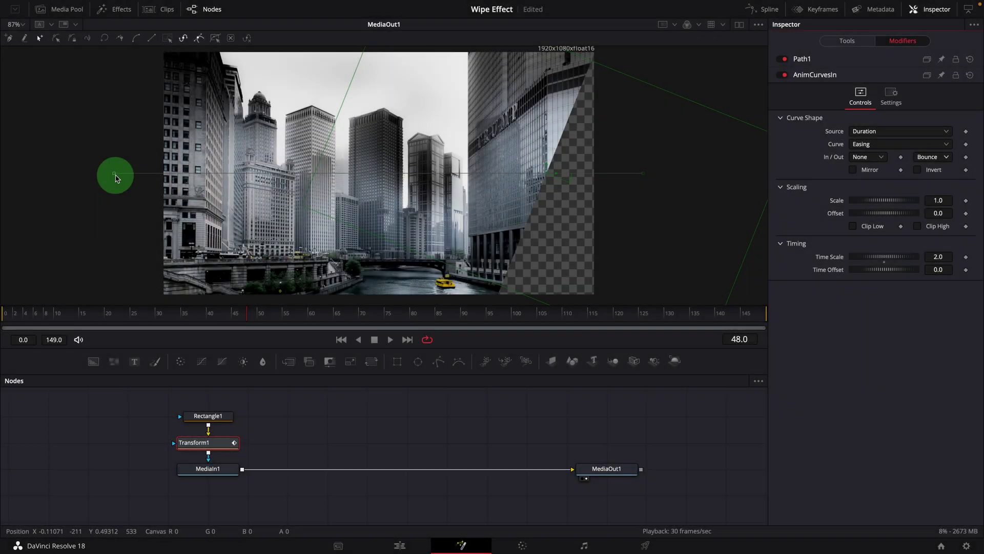
Step: Drag a wipe path point to the image's right edge and check the wipe, stopping at frame 101
drag(115, 177, 237, 178)
click(390, 339)
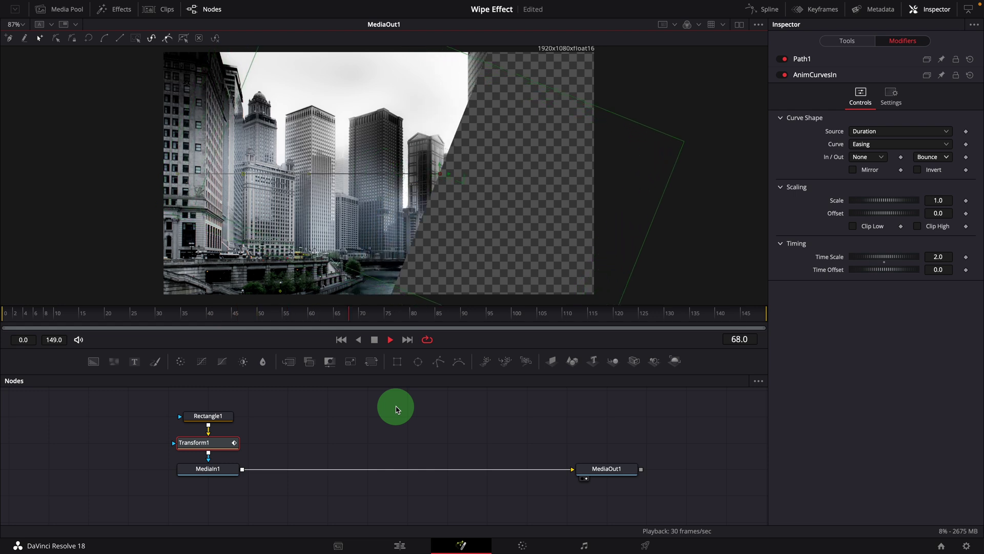
click(375, 340)
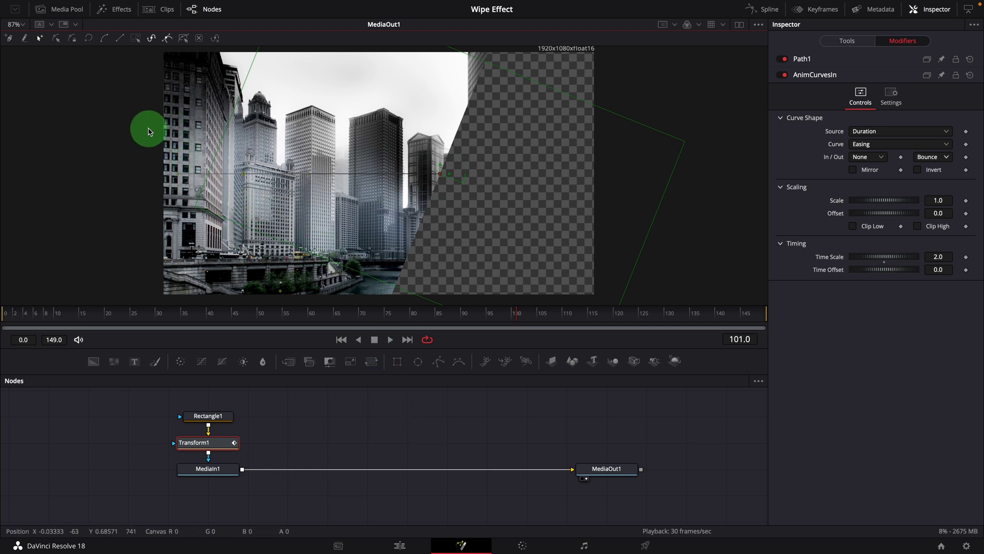
Step: Select all the wipe path's points and publish them via Path1: PolyLine > Publish > Publish Points
drag(140, 120, 514, 231)
right_click(469, 233)
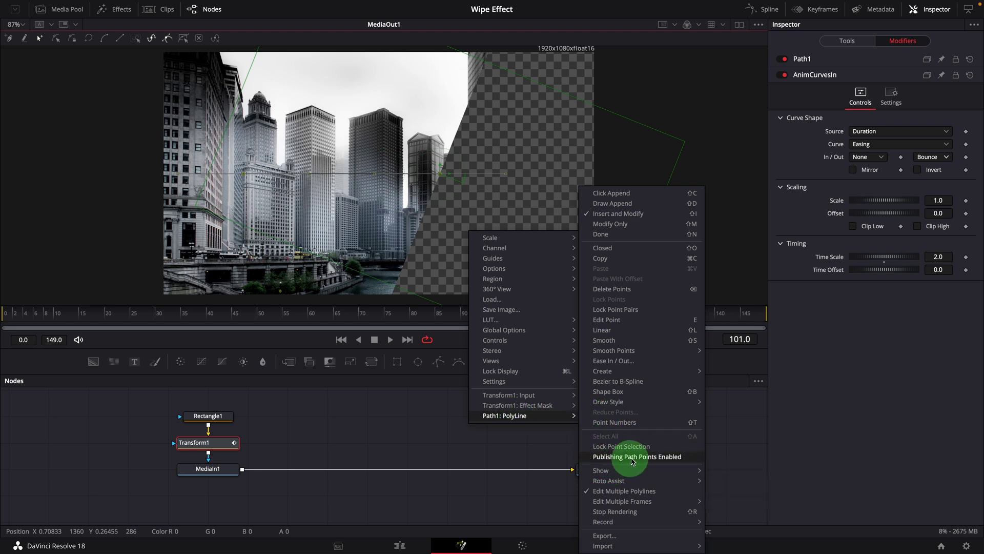
click(590, 456)
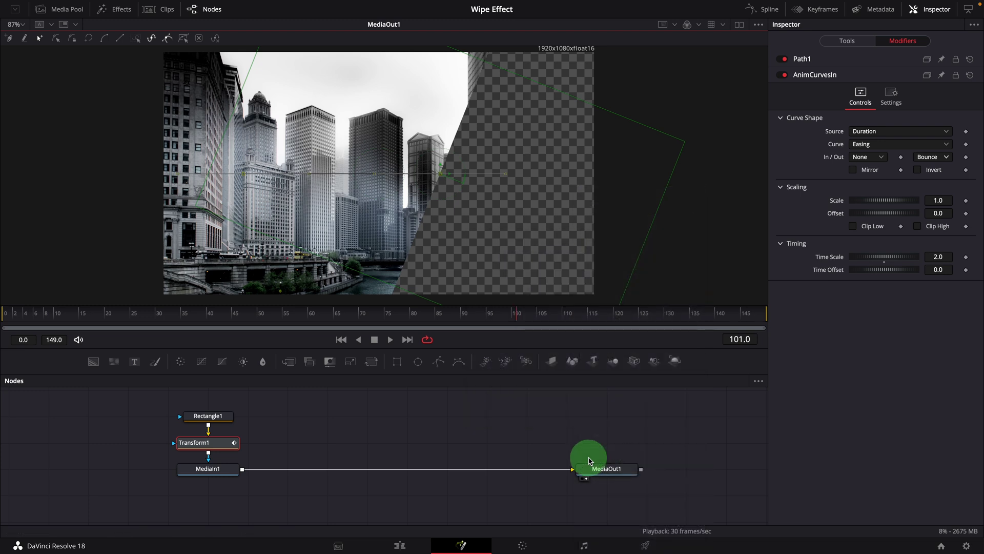
right_click(470, 208)
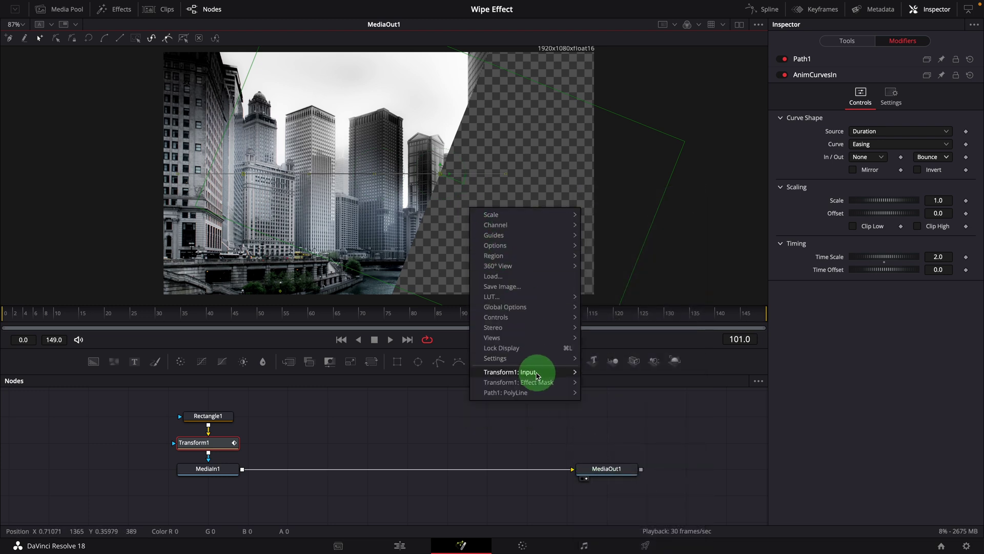
mouse_move(518, 393)
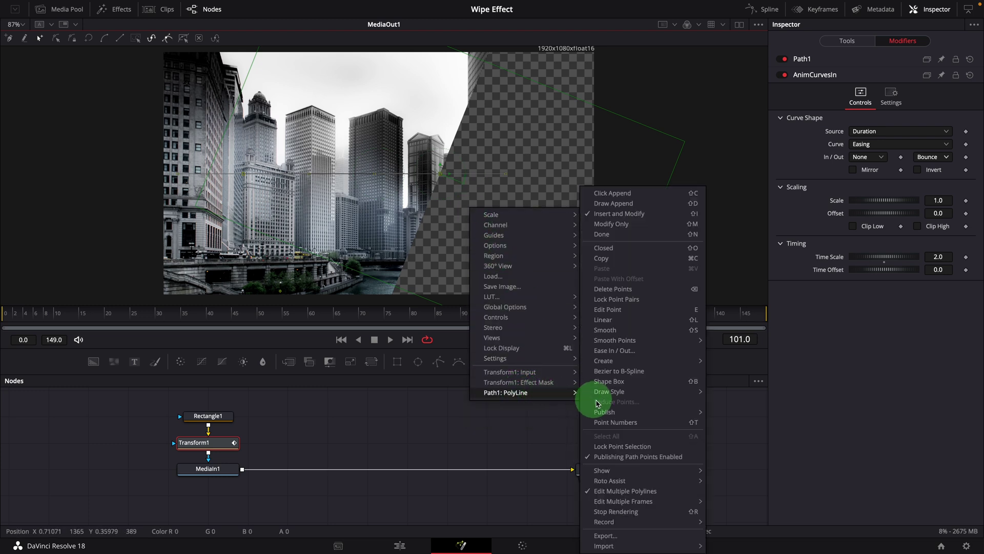
mouse_move(610, 412)
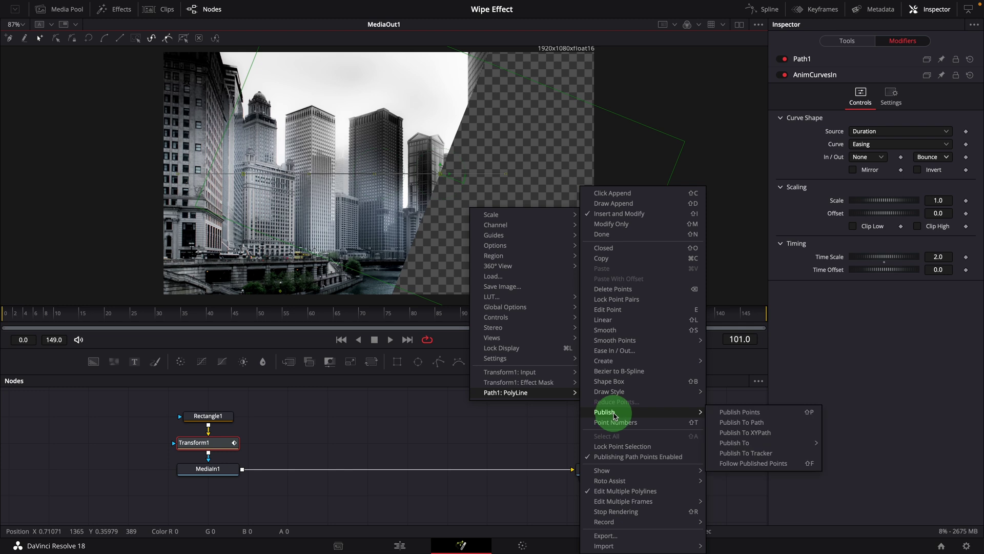
click(752, 413)
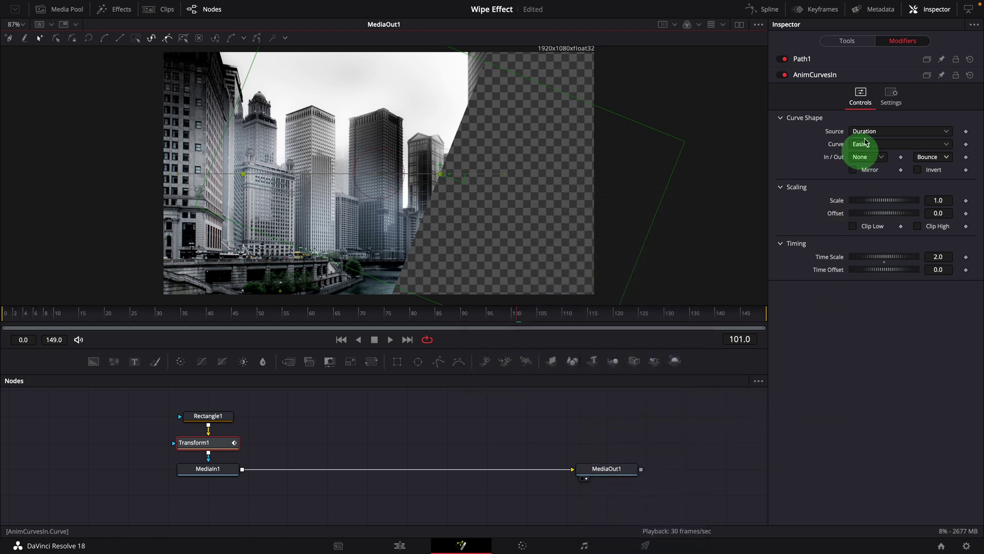
Step: Shift Path1's Point 0 and Point 1 X values left so the path starts past the image's left edge
click(813, 58)
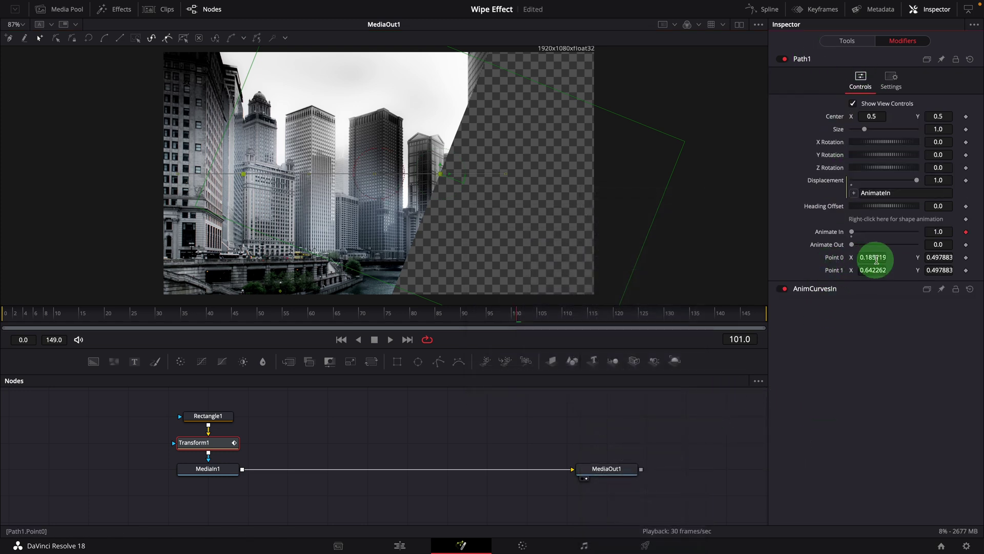
drag(872, 257, 729, 258)
drag(872, 271, 657, 315)
click(825, 290)
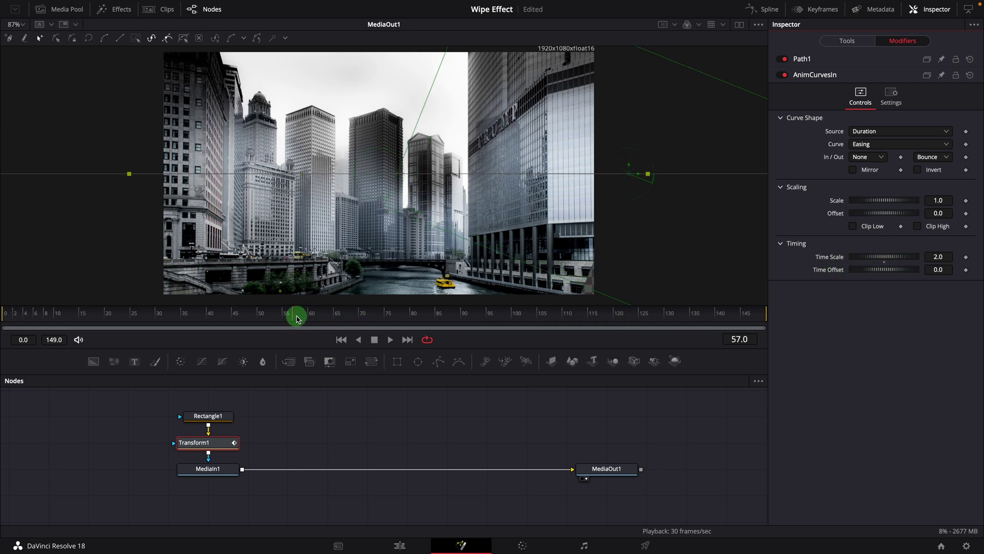
Step: Play back the diagonal wipe sweeping in from the left and bouncing into place
click(390, 339)
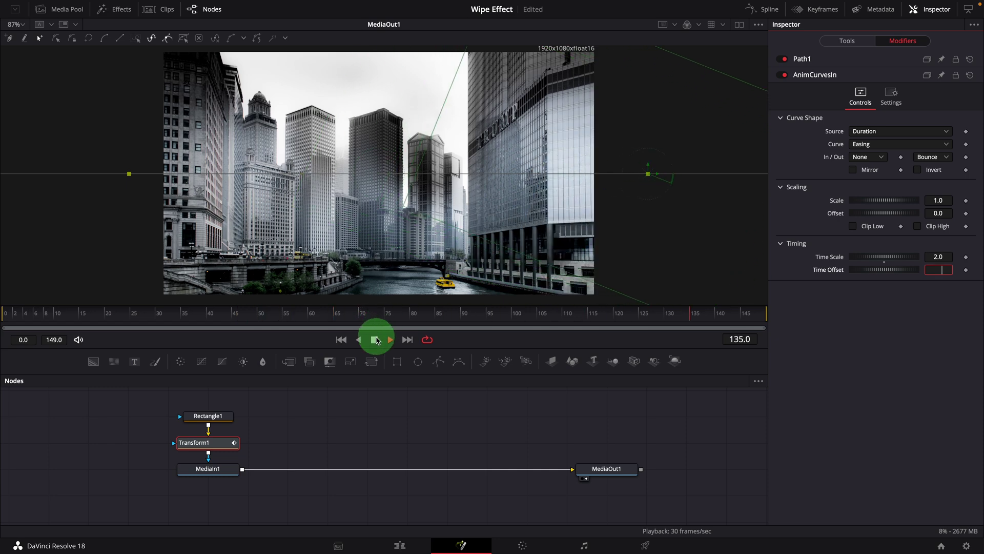
key(space)
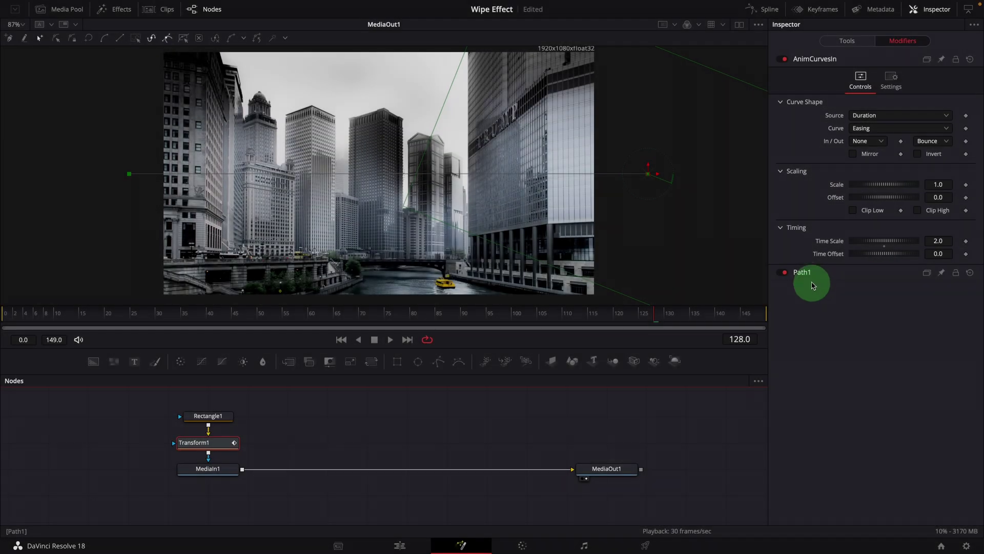
Step: Add an 'Animate In Time' slider control to Path1's Controls page via Edit Controls
click(810, 274)
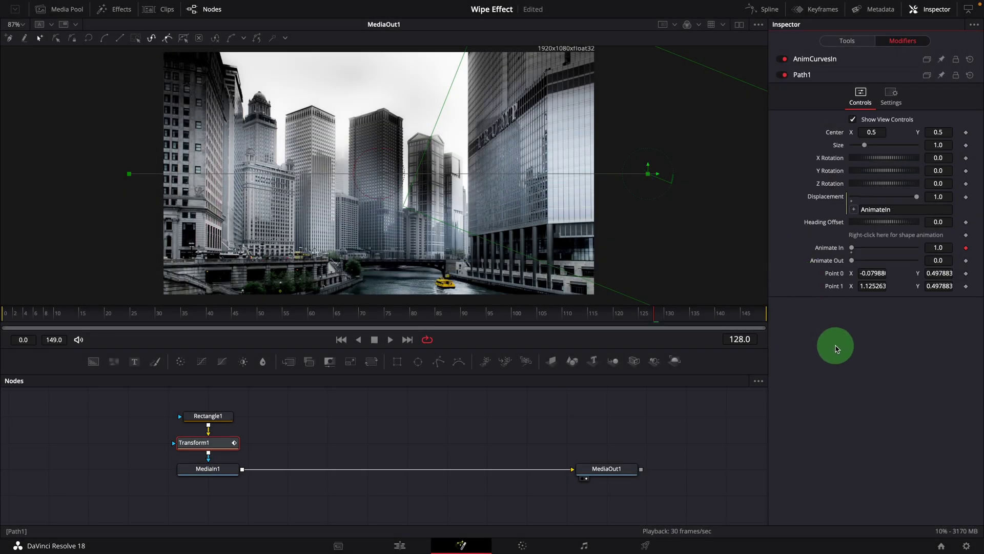
right_click(814, 78)
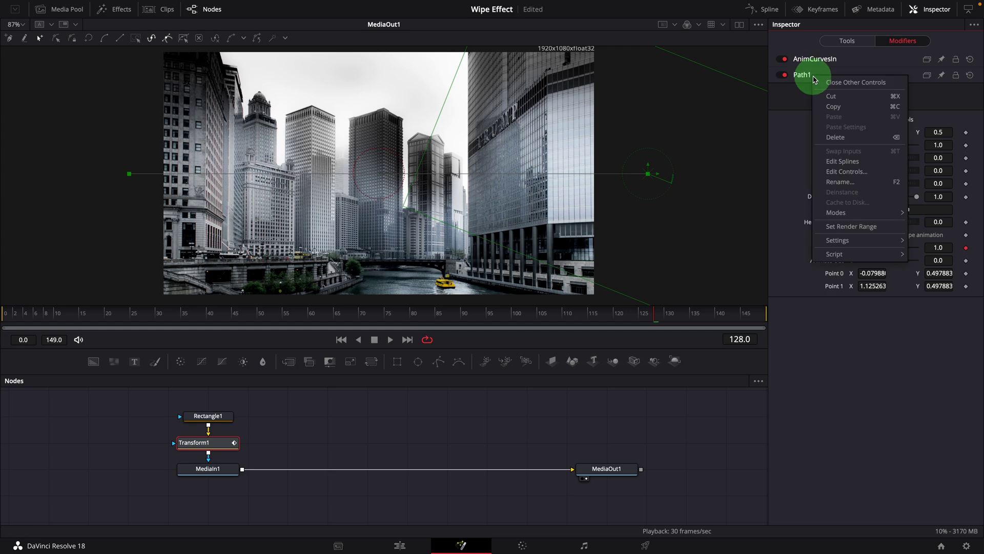
click(846, 172)
click(365, 191)
text(Animate In Ti)
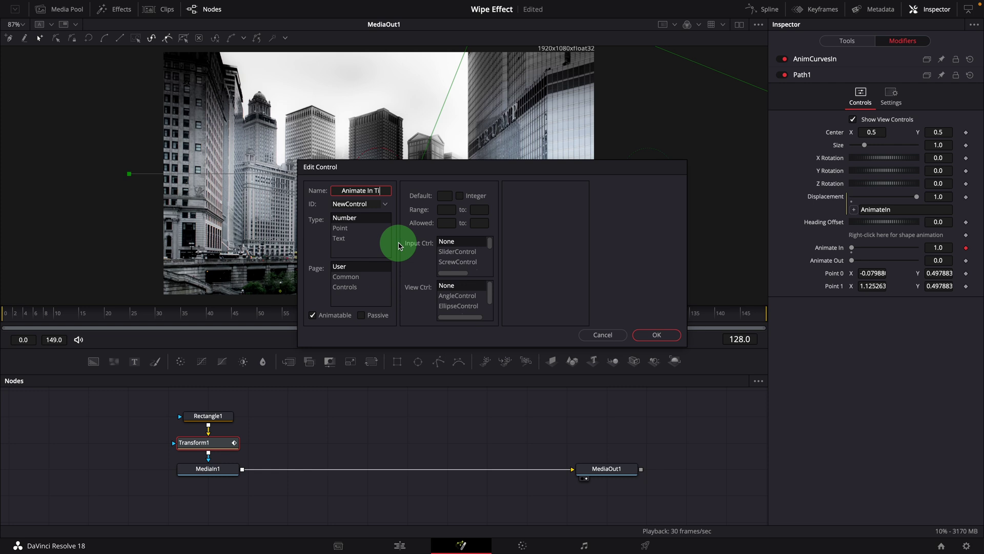
text(me)
click(347, 288)
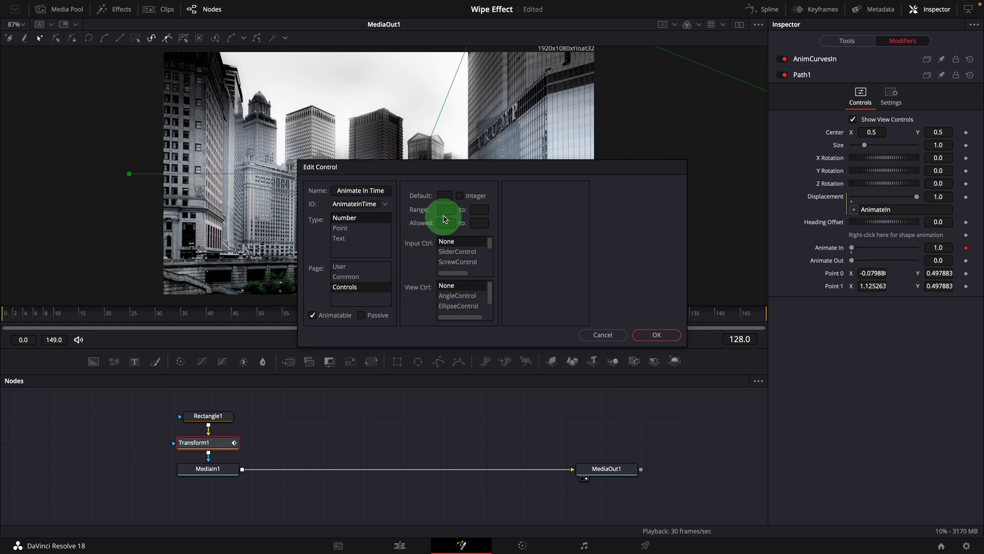
click(445, 210)
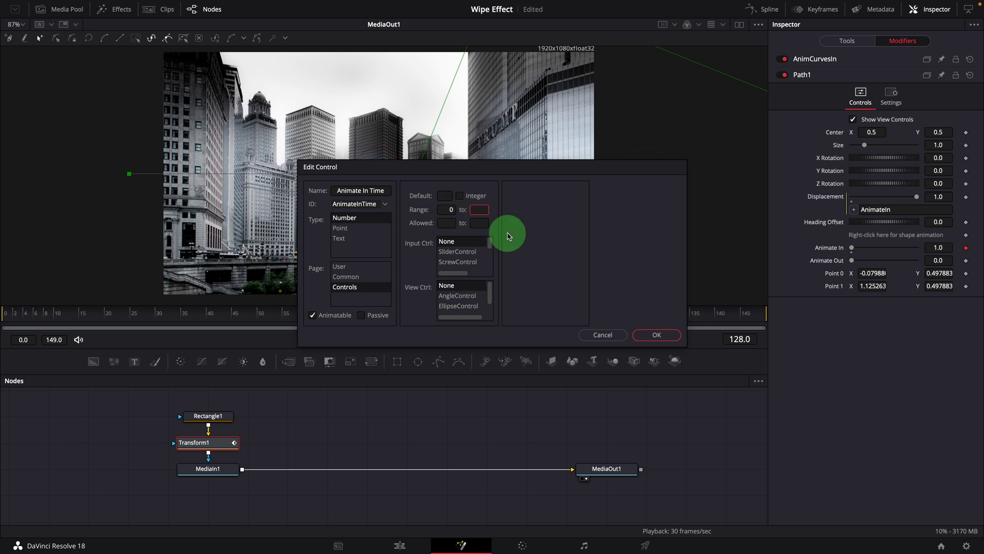
click(459, 251)
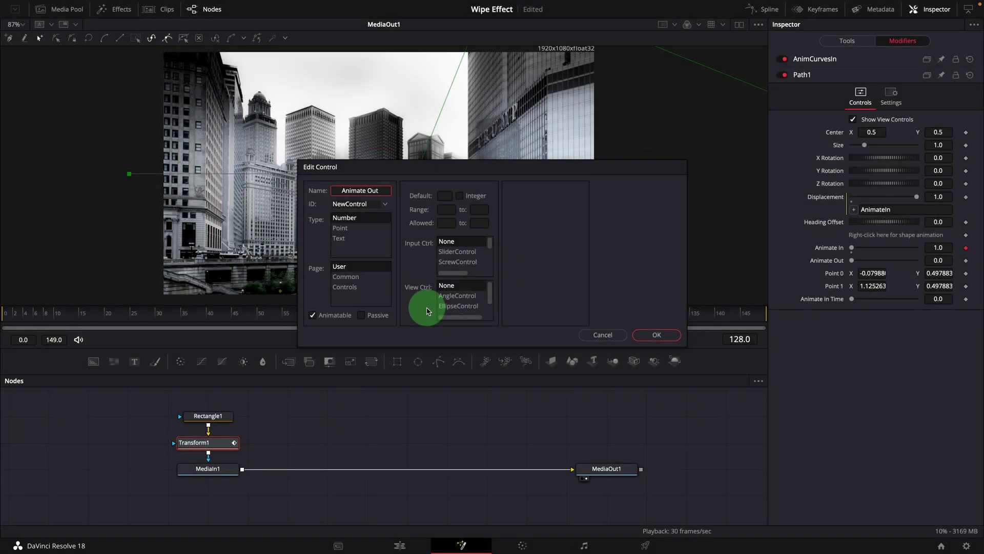
Step: Add an 'Animate Out Time' slider to Path1, then set the sliders to 30
click(359, 287)
click(446, 210)
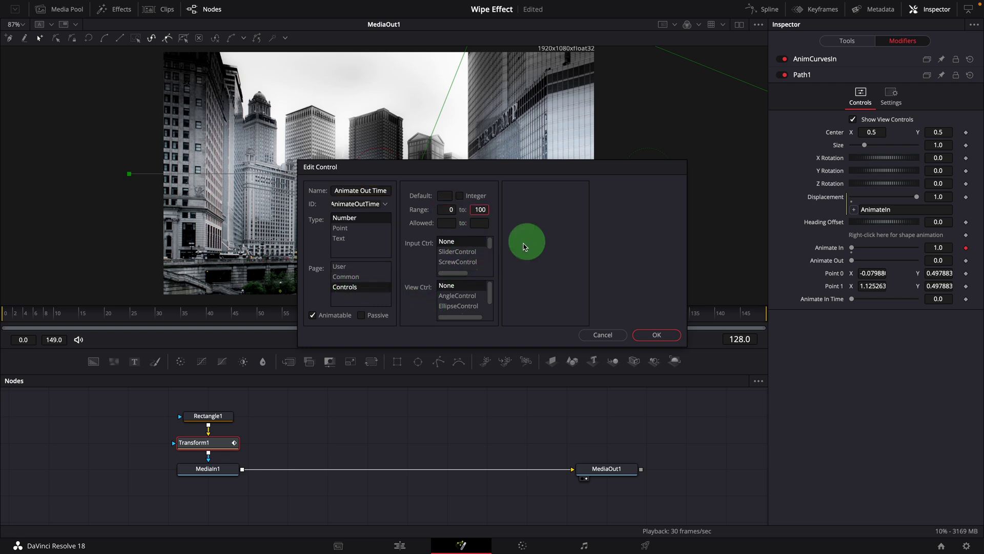
text(0)
click(458, 251)
click(656, 336)
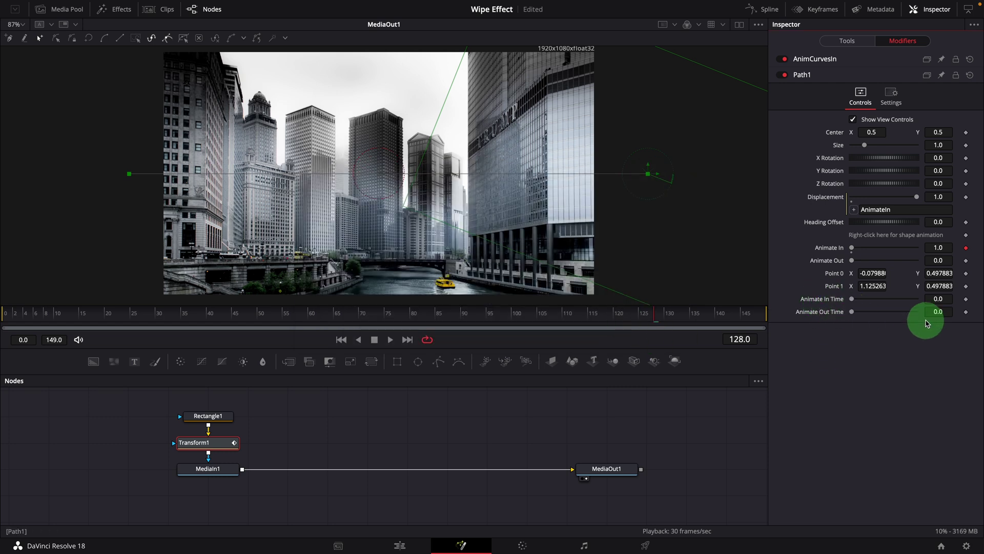
click(938, 299)
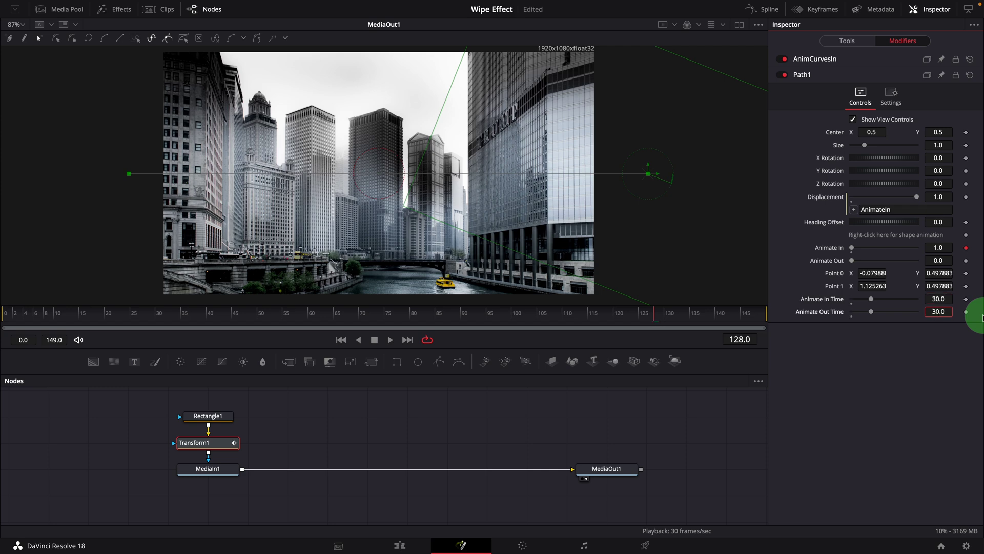
Step: Give AnimCurvesIn's Time Scale the iif(Path1.AnimateInTime>0, ...) expression
click(826, 61)
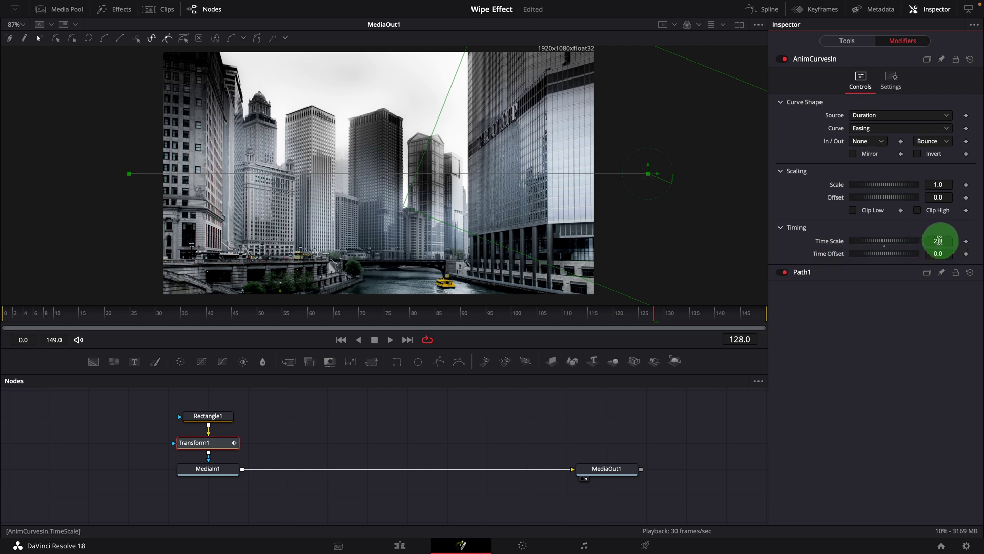
text(=)
key(Return)
click(880, 257)
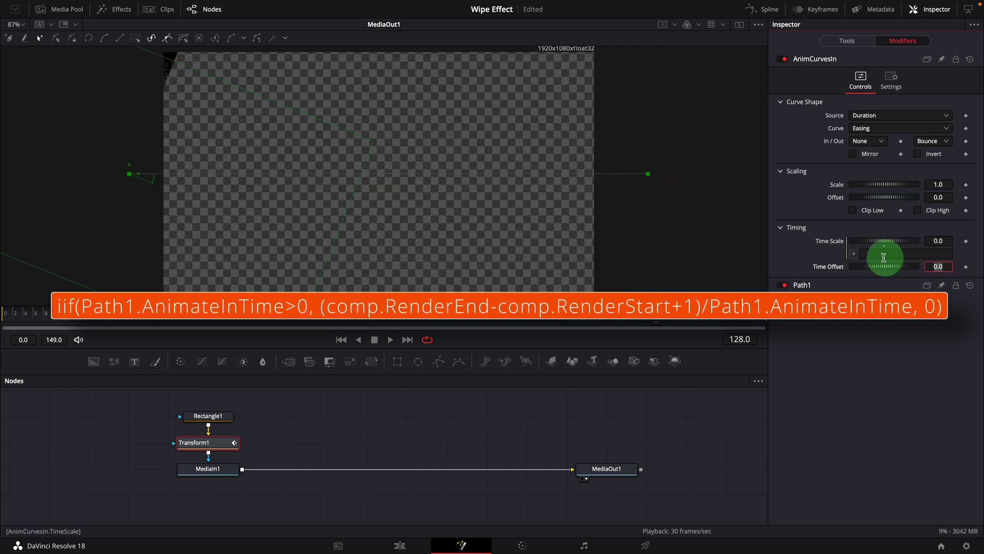
text(iif()
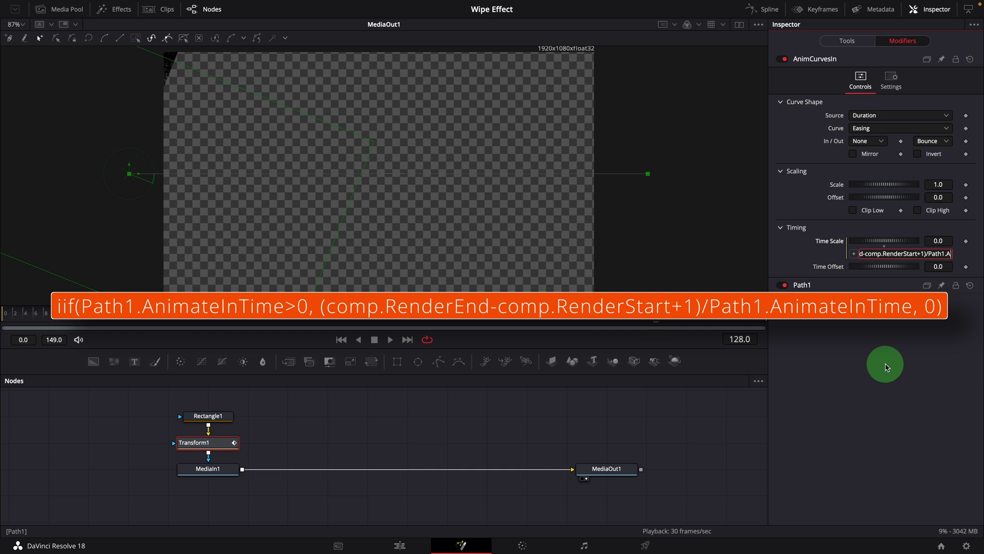
text(nimateInTime, 0))
key(Tab)
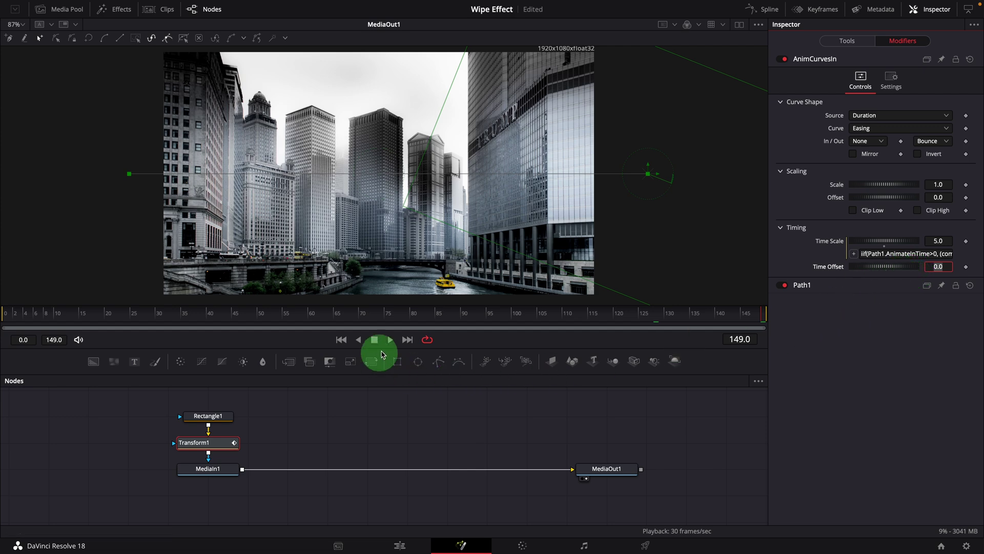
Step: Replay the wipe from the beginning to check the new wipe-in timing
click(390, 341)
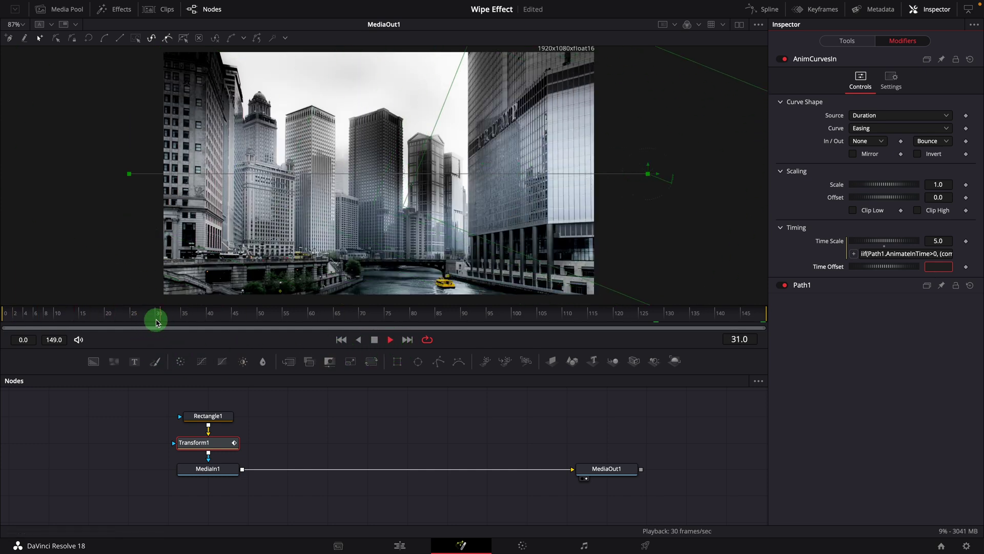
click(11, 319)
key(space)
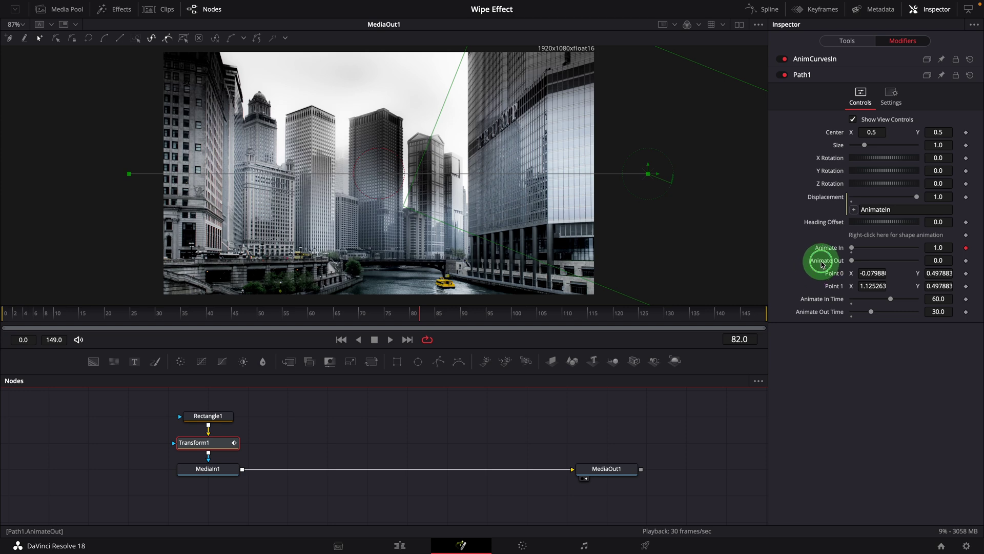
Step: Modify Animate Out with a new Anim Curves modifier renamed AnimCurvesOut
right_click(838, 275)
mouse_move(852, 302)
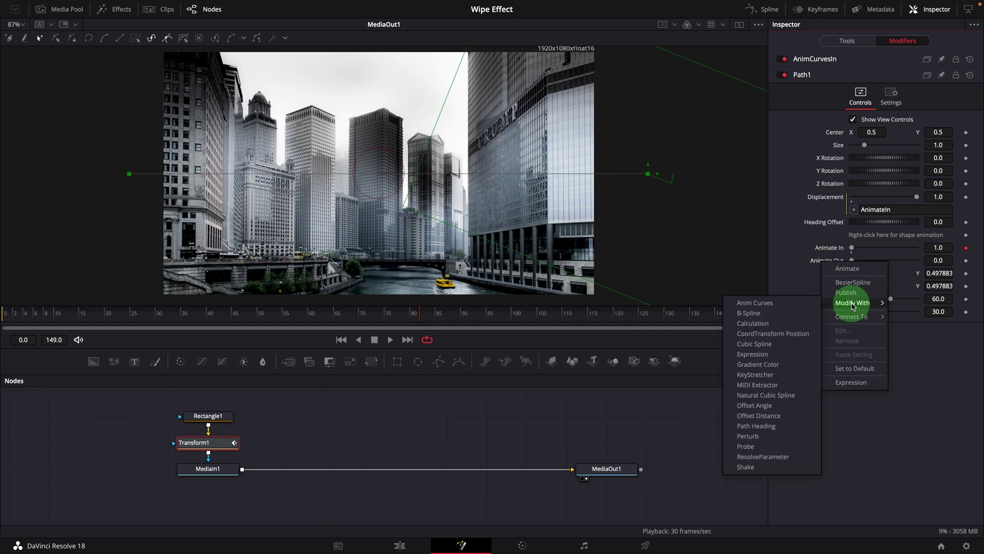
click(780, 308)
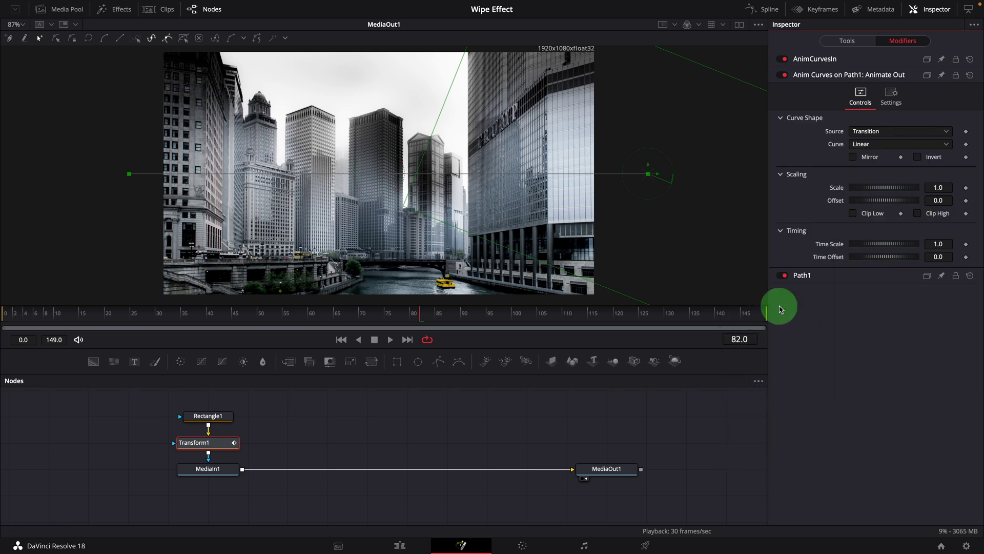
right_click(820, 75)
click(868, 187)
text(AnimCurvesOut)
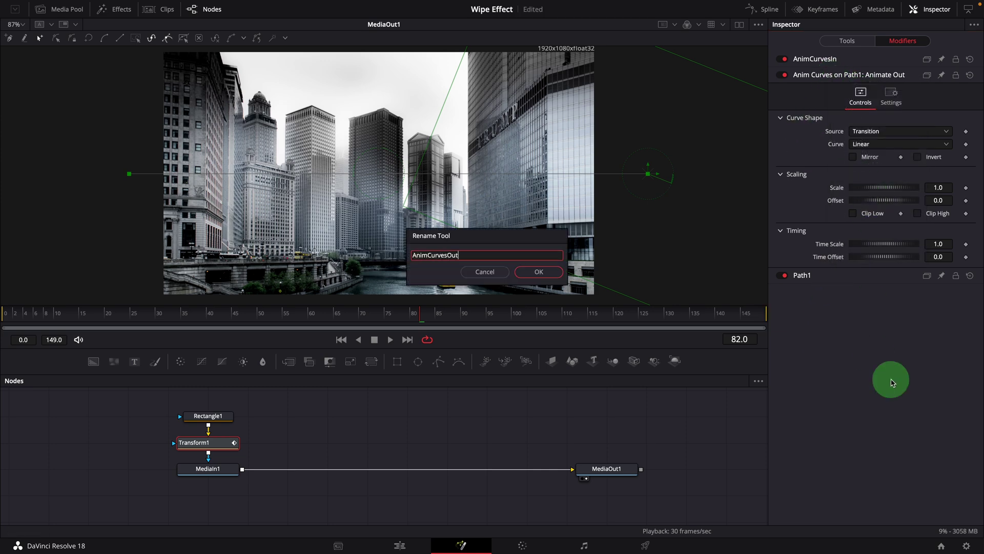
key(Return)
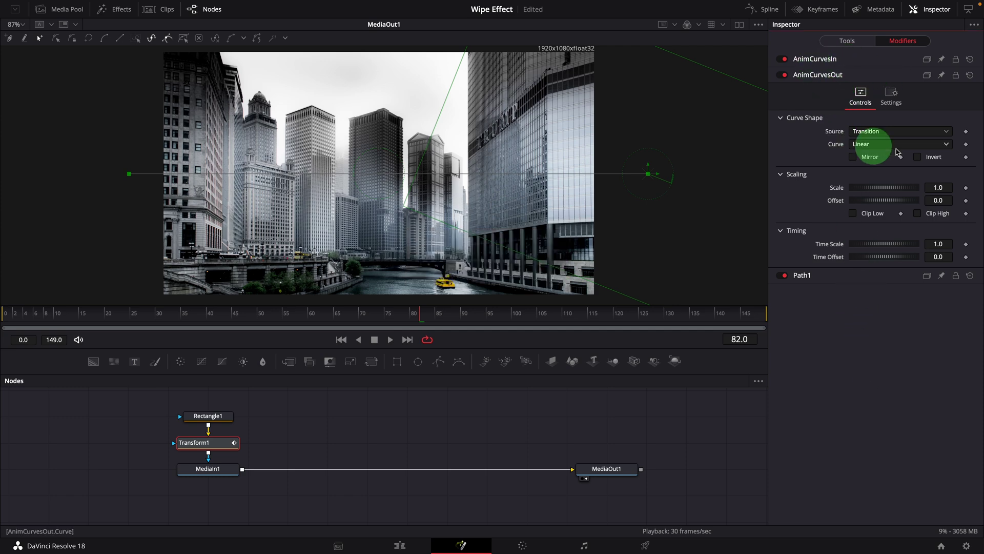
Step: Set AnimCurvesOut to a Duration source and Easing curve, with Invert turned on
click(918, 131)
click(900, 145)
click(892, 144)
click(867, 169)
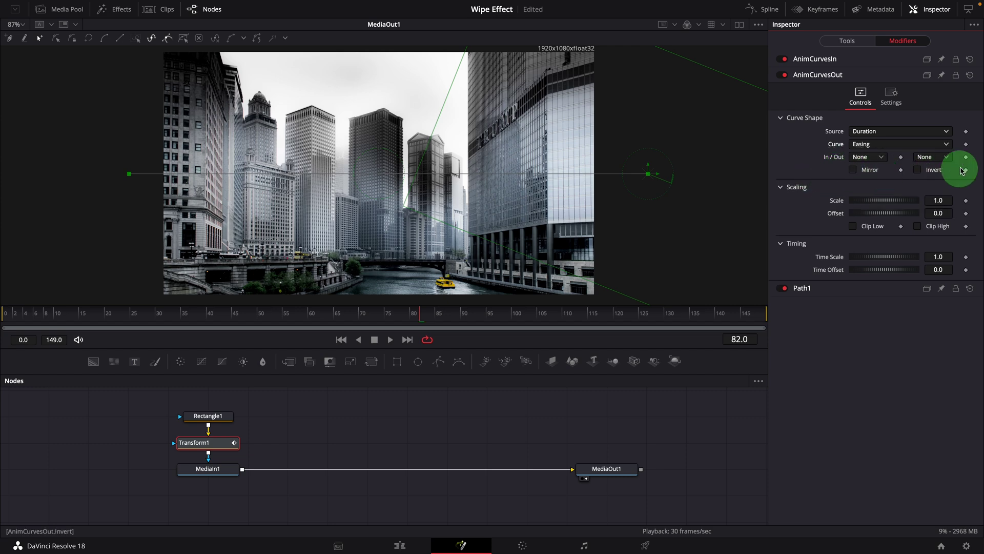
click(918, 172)
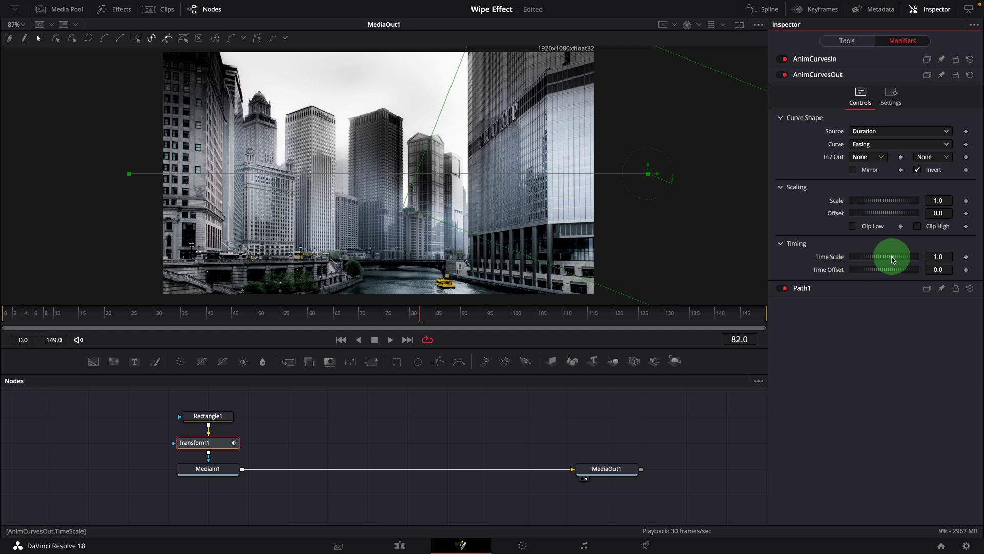
Step: Tie AnimCurvesOut's Time Offset and Time Scale to Path1.AnimateOutTime expressions, reading 0.8 and 5.0
click(938, 269)
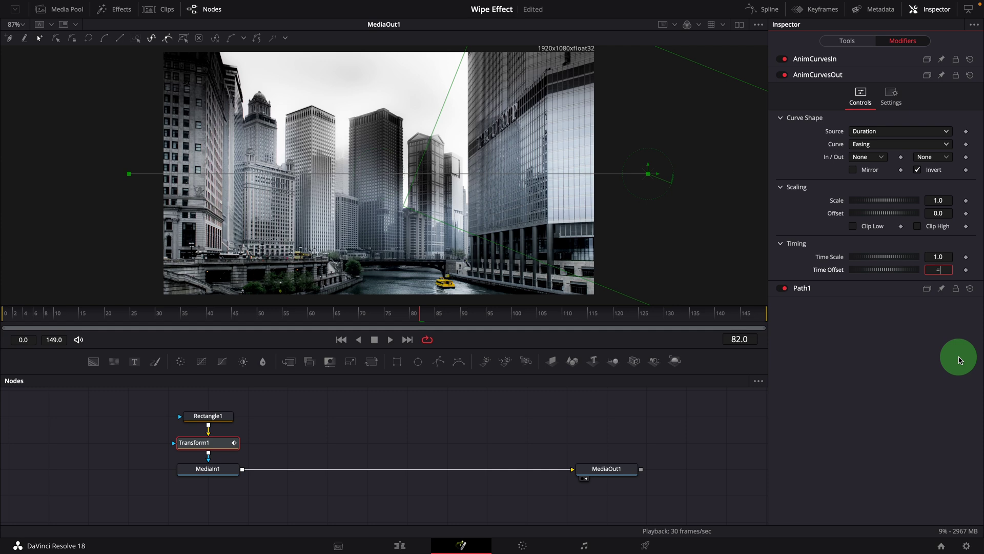
key(Return)
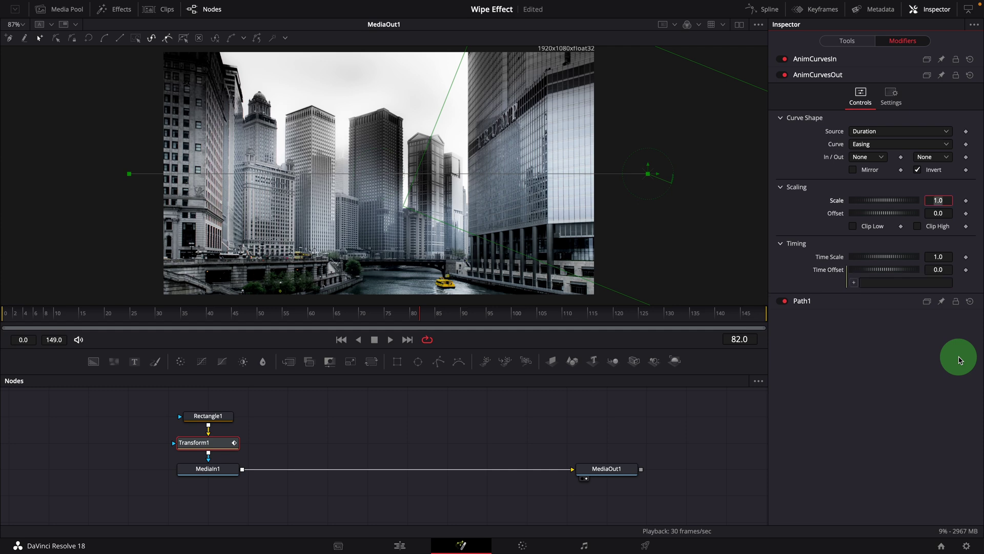
click(869, 285)
text(1-Path)
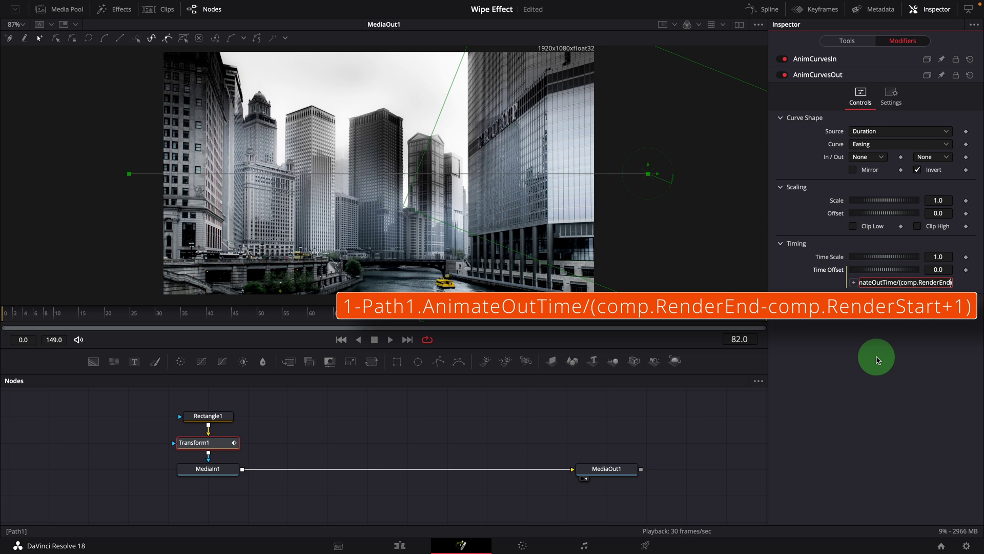
key(Return)
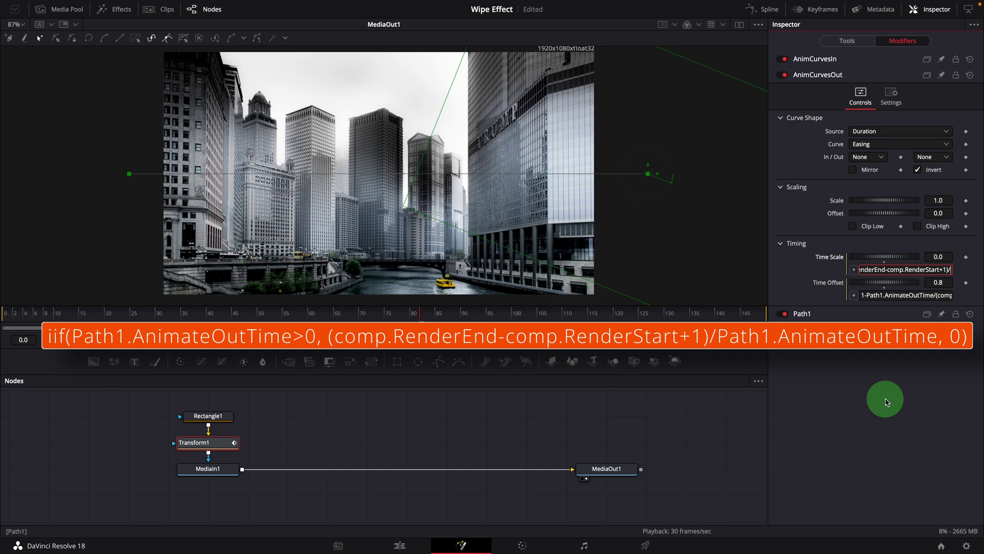
click(887, 401)
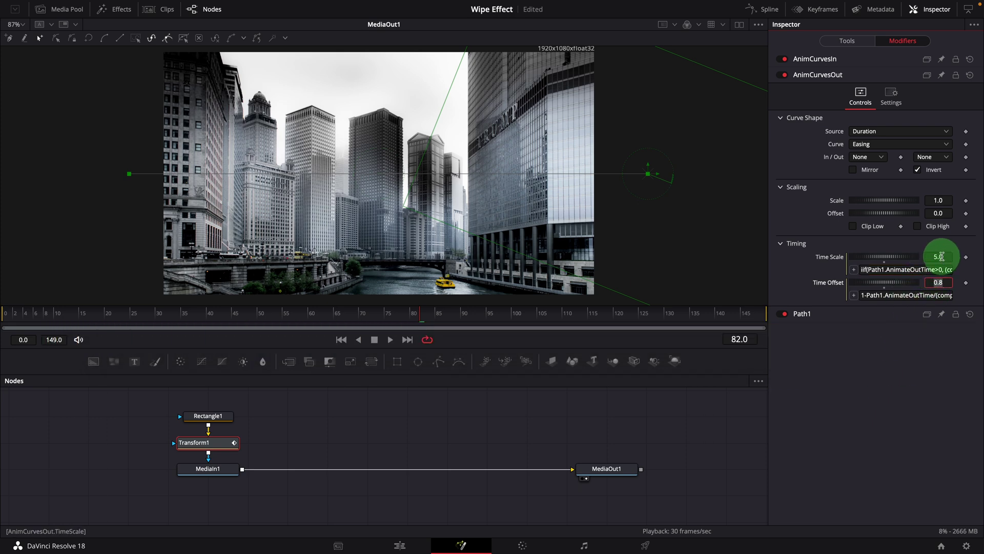
click(926, 339)
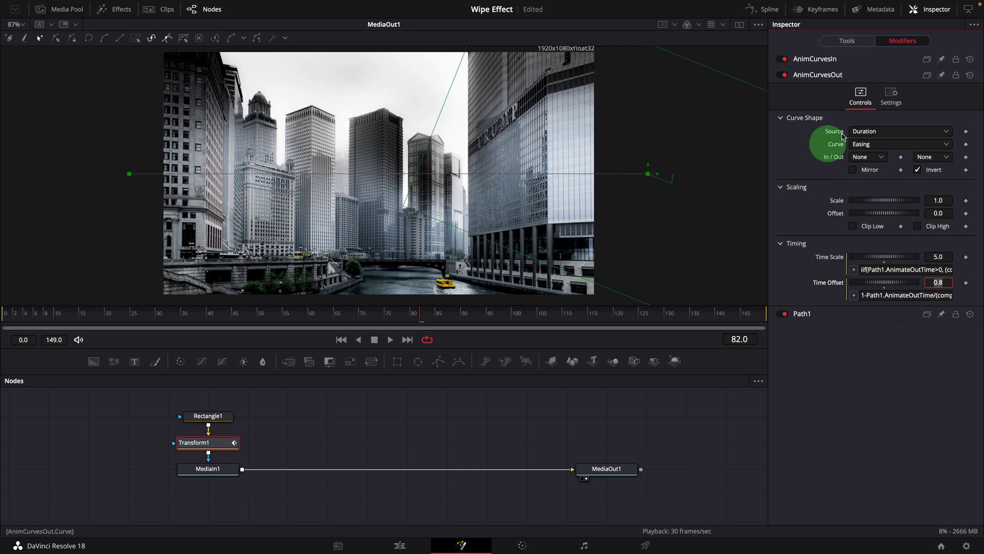
Step: Commit AnimateIn*AnimateOut on Path1's Displacement and play the wipe through once
click(817, 321)
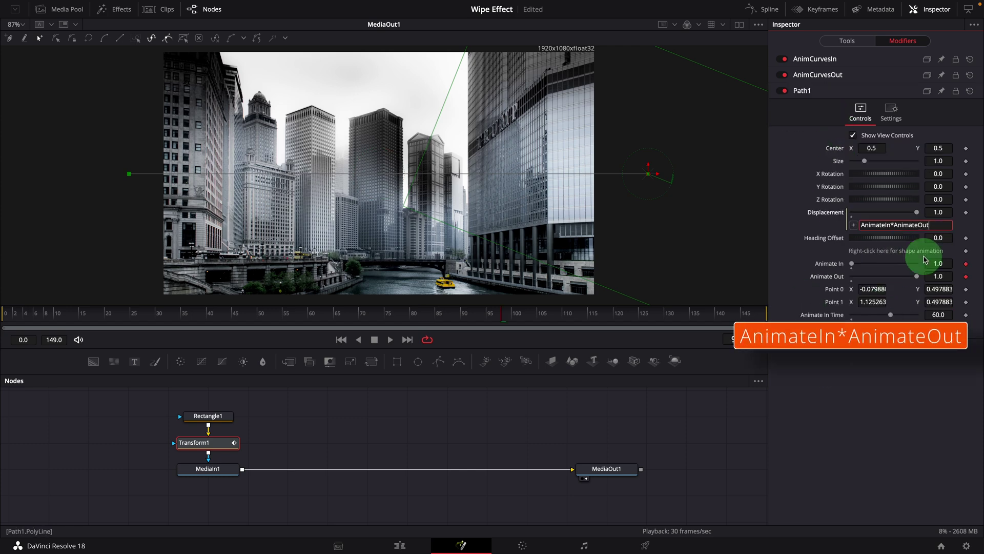
click(918, 369)
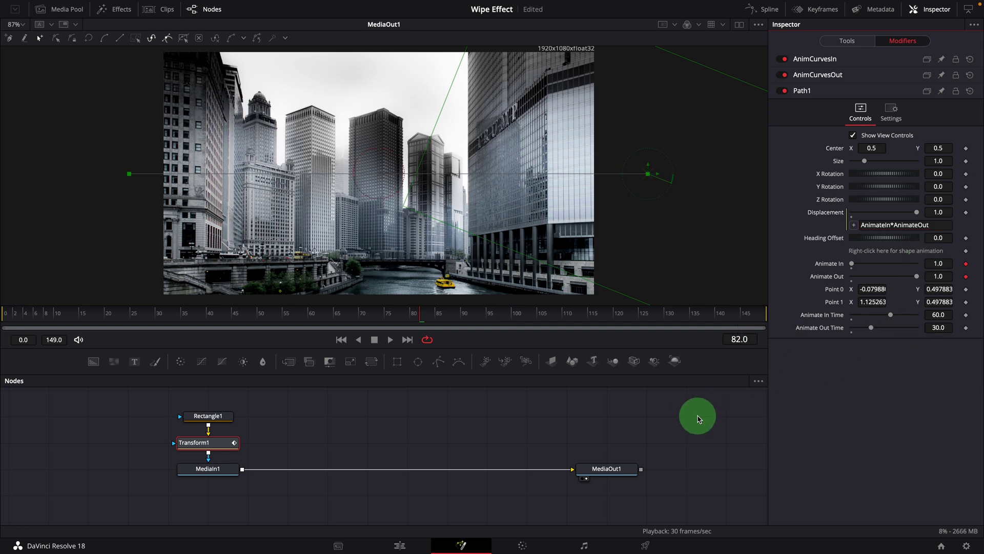
click(390, 340)
click(416, 365)
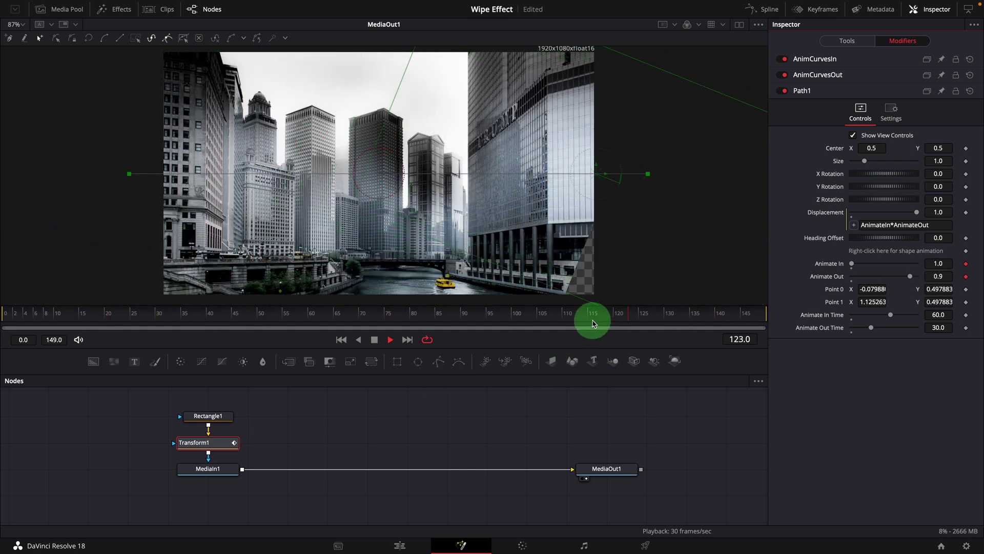
click(382, 340)
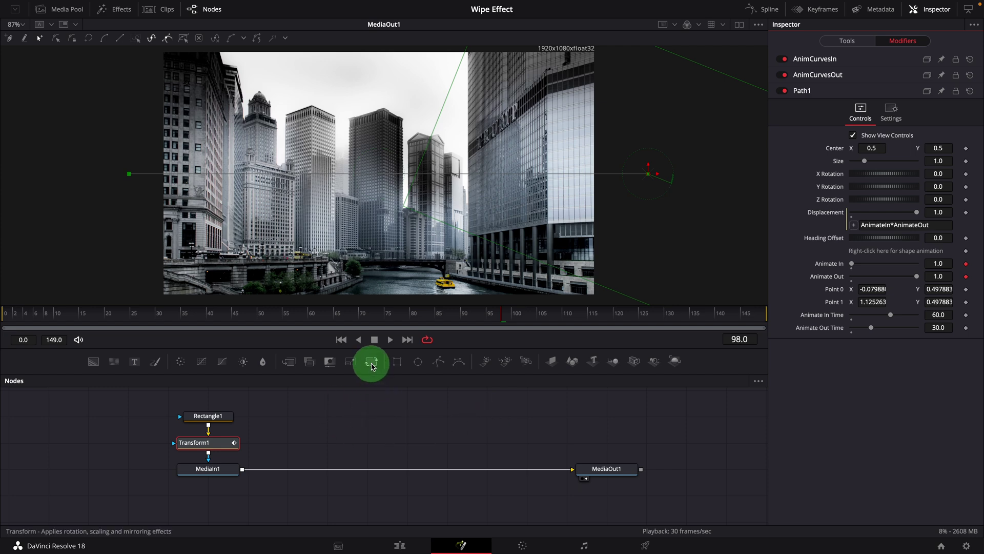
Step: Insert Transform2 between MediaIn1 and MediaOut1, with a Size expression growing from 0.9 with the wipe
drag(314, 451, 328, 473)
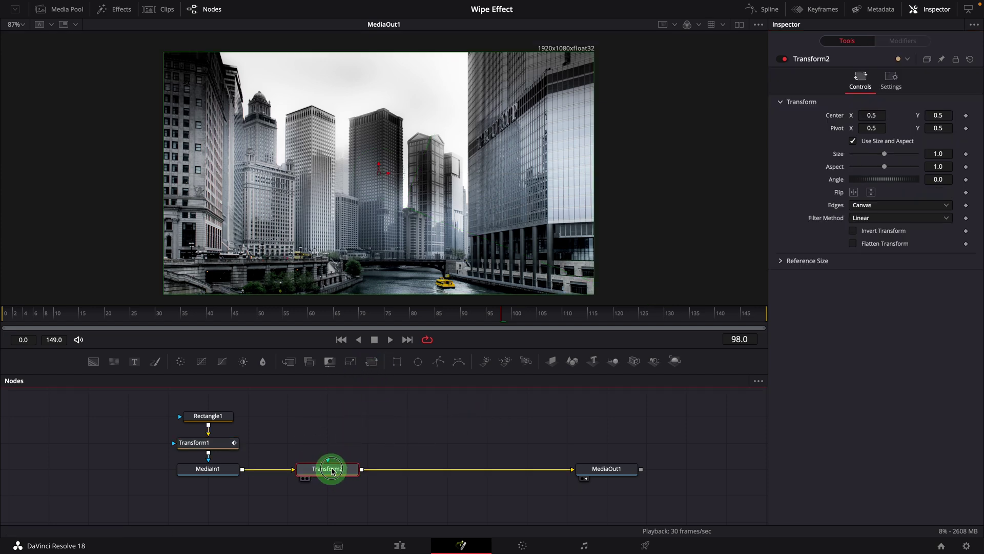
click(329, 474)
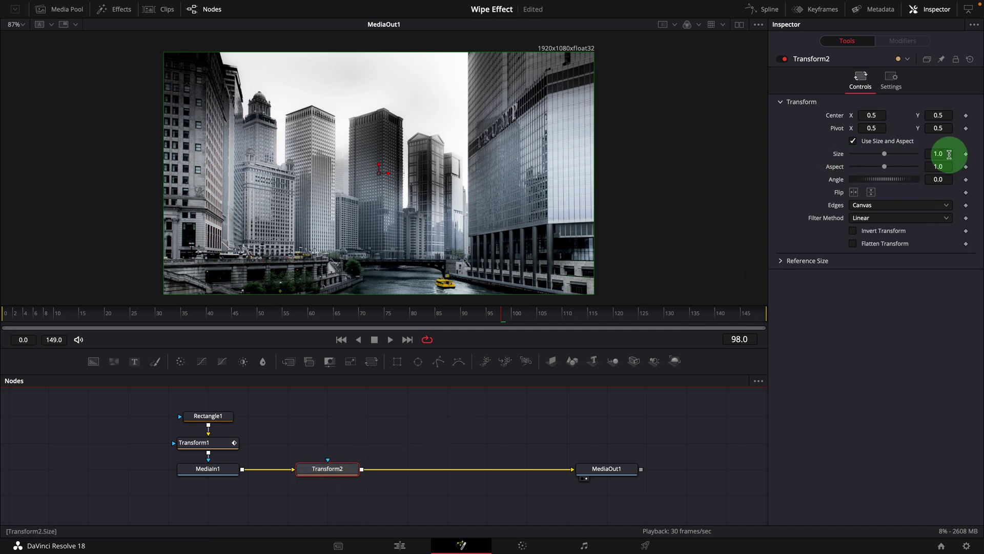
text(=)
key(Return)
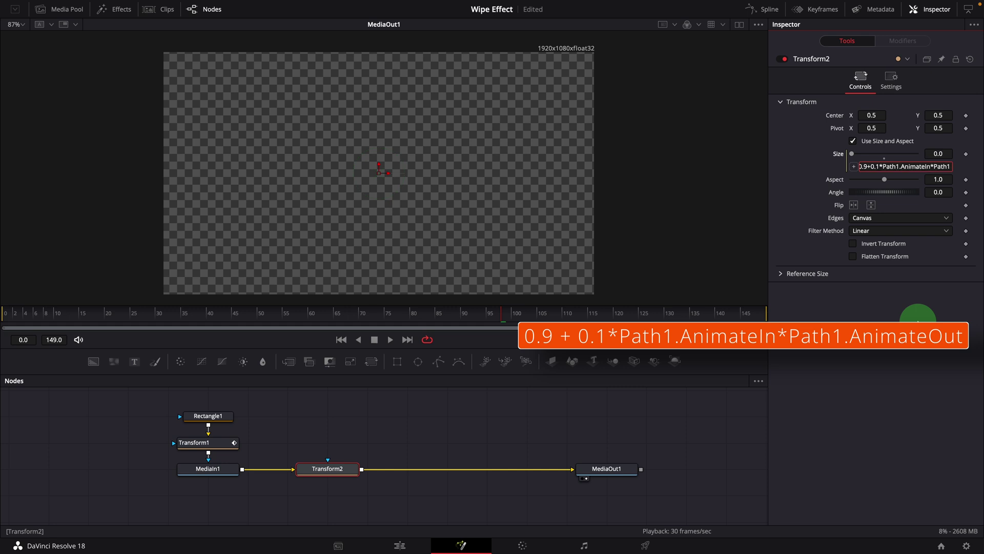
text(ateOut)
key(Tab)
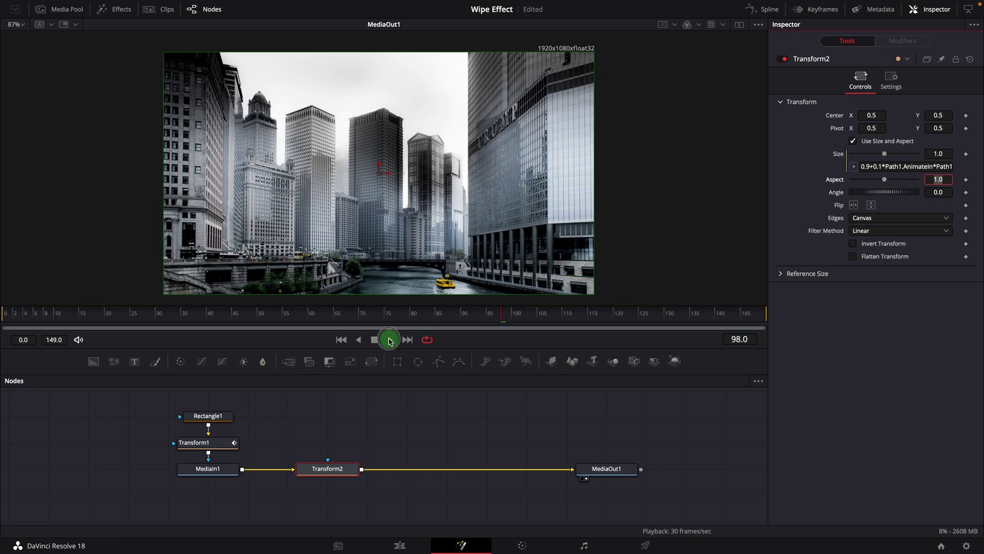
click(390, 340)
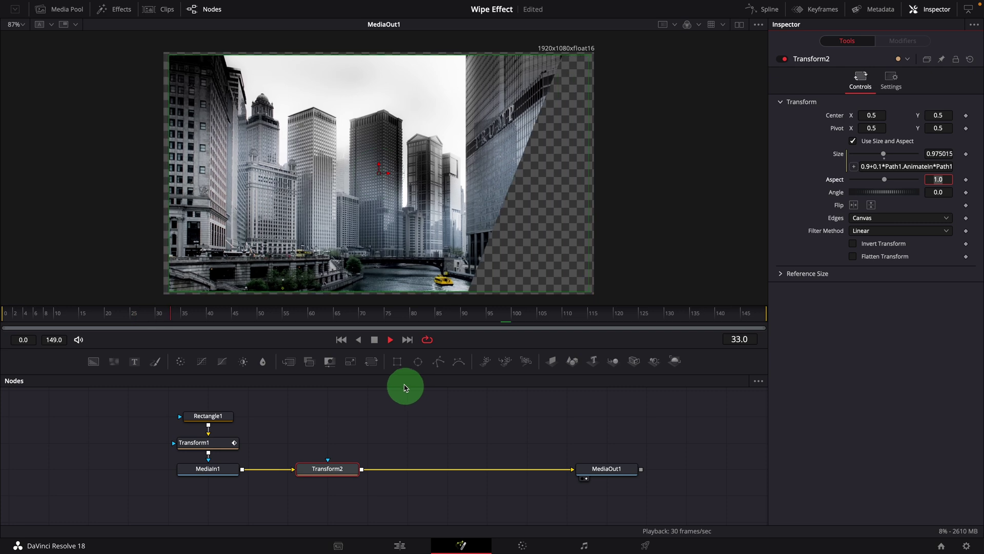
click(375, 339)
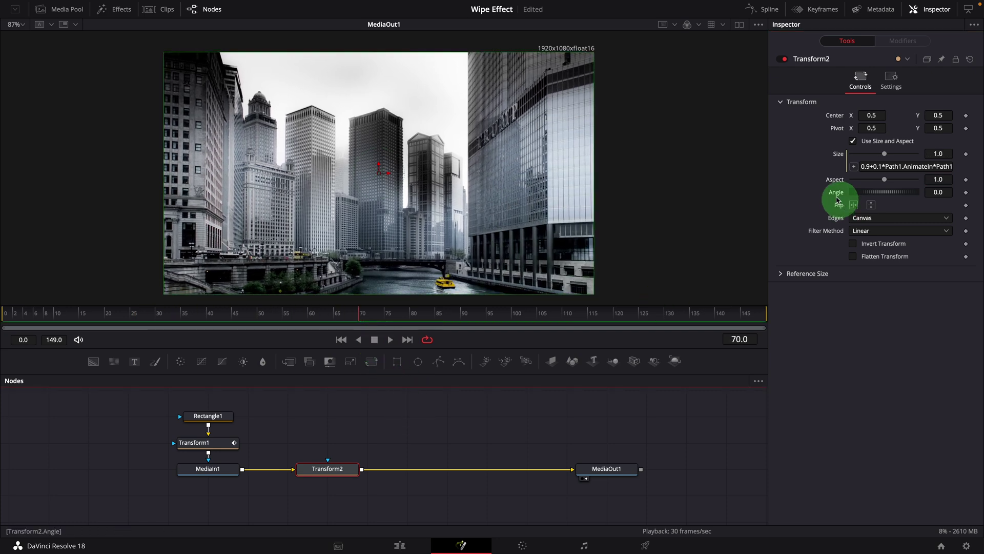
Step: Give Transform2's Angle a -5+5*Path1.AnimateIn*AnimateOut expression and preview the turning wipe
click(933, 192)
text(=)
key(Return)
click(872, 204)
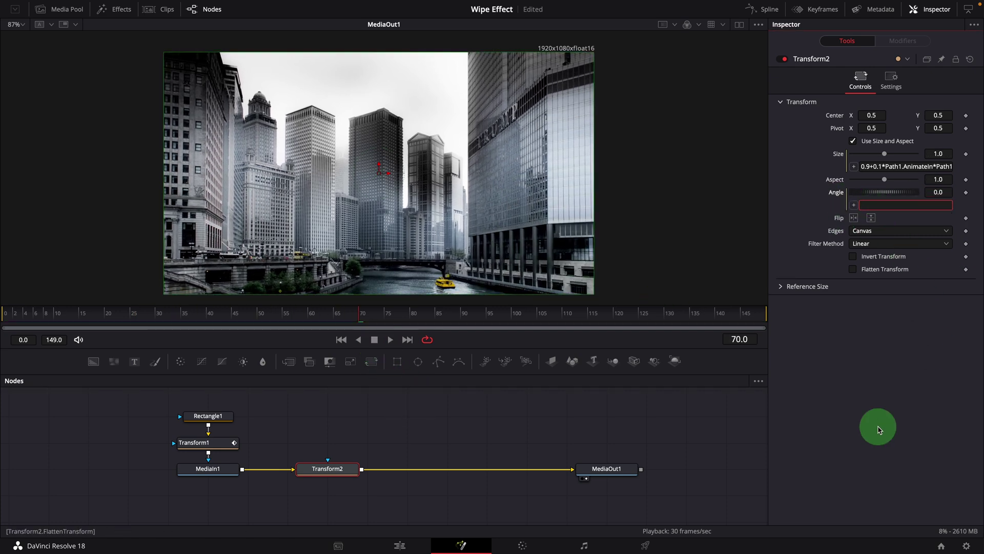
text(-5+5*Pa)
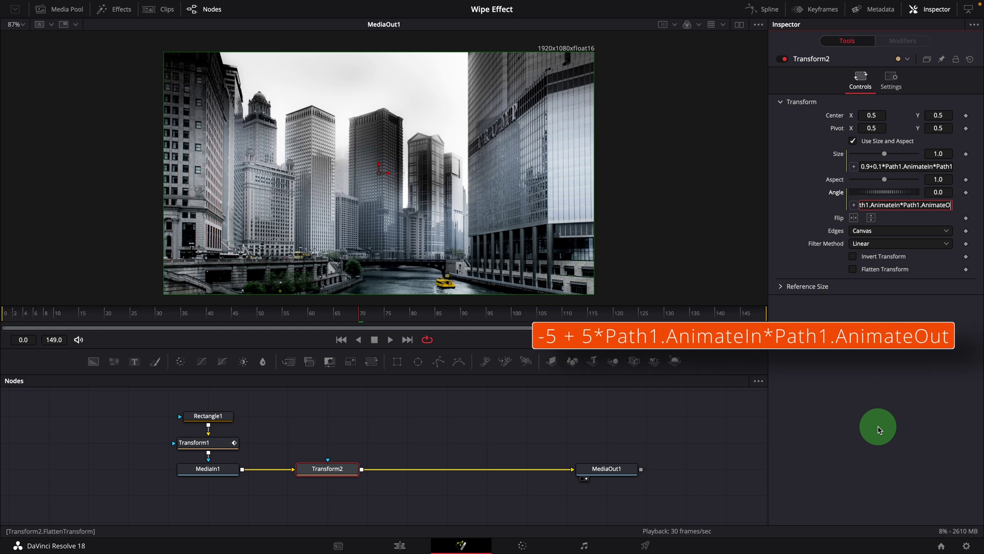
key(Return)
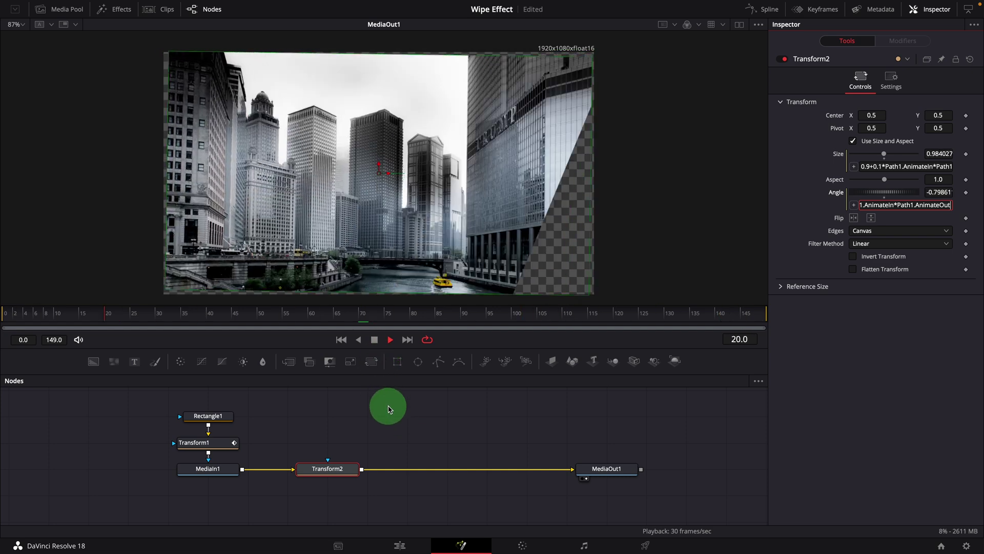
click(373, 341)
drag(198, 314, 74, 318)
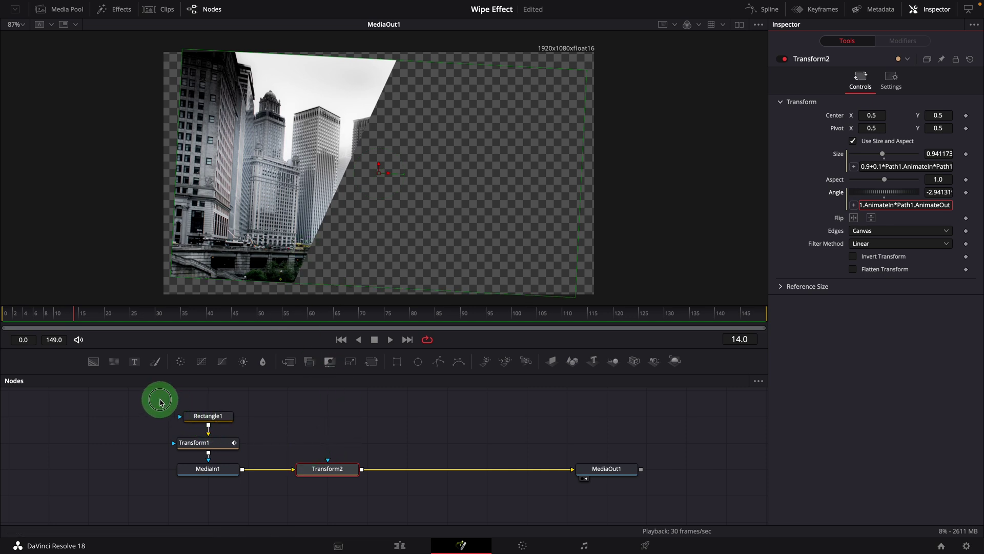
Step: Copy Rectangle1 and Transform1 and paste them as linked instances beside the originals
drag(160, 399, 248, 455)
right_click(220, 444)
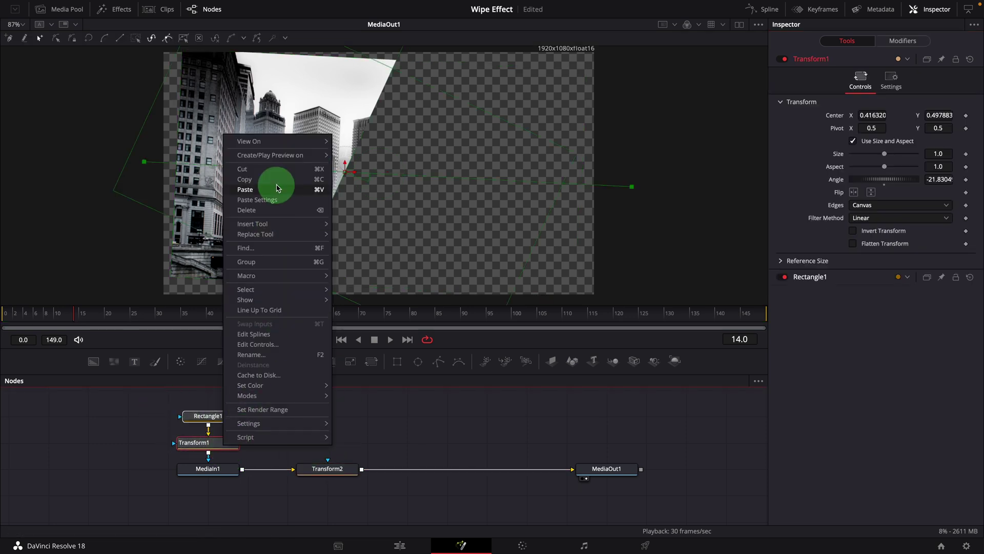
click(251, 181)
right_click(286, 405)
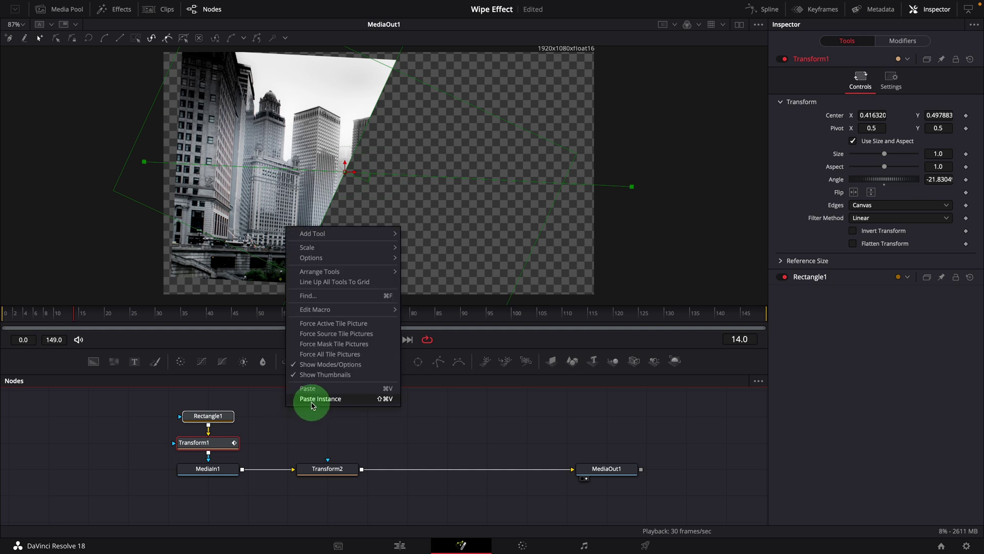
click(350, 403)
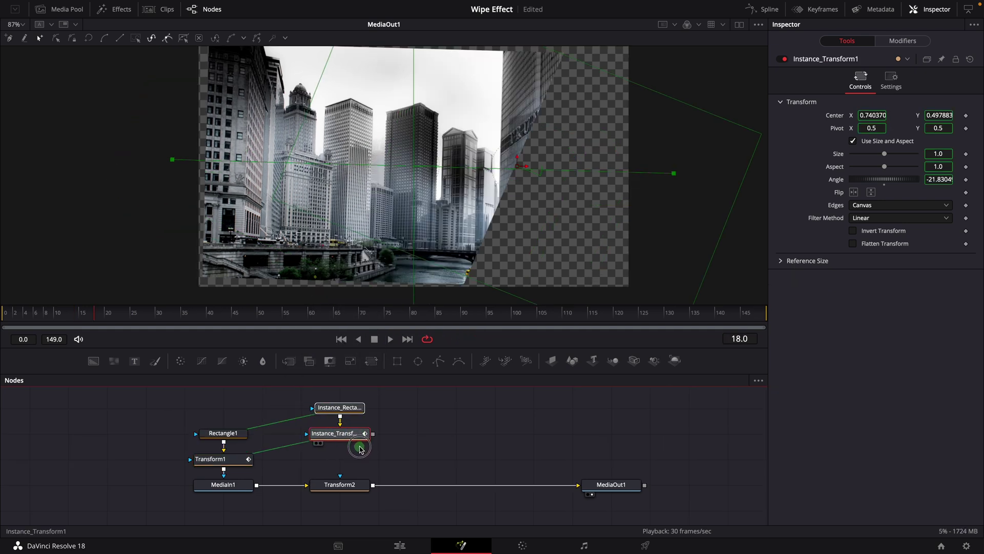
drag(360, 450, 417, 429)
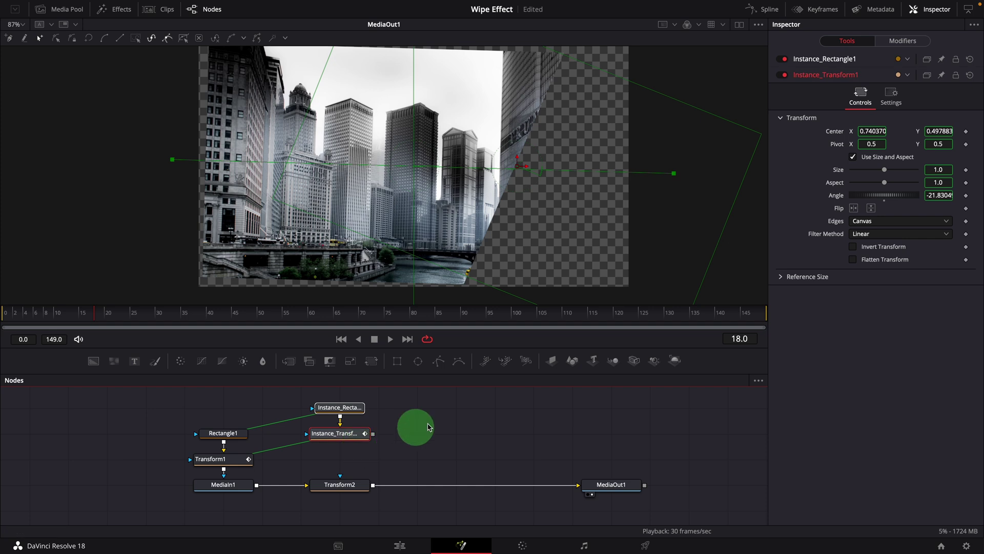
Step: Deinstance Instance_Rectangle1's Border Width and Solid, then set Border Width 0.005 with Solid off
click(345, 409)
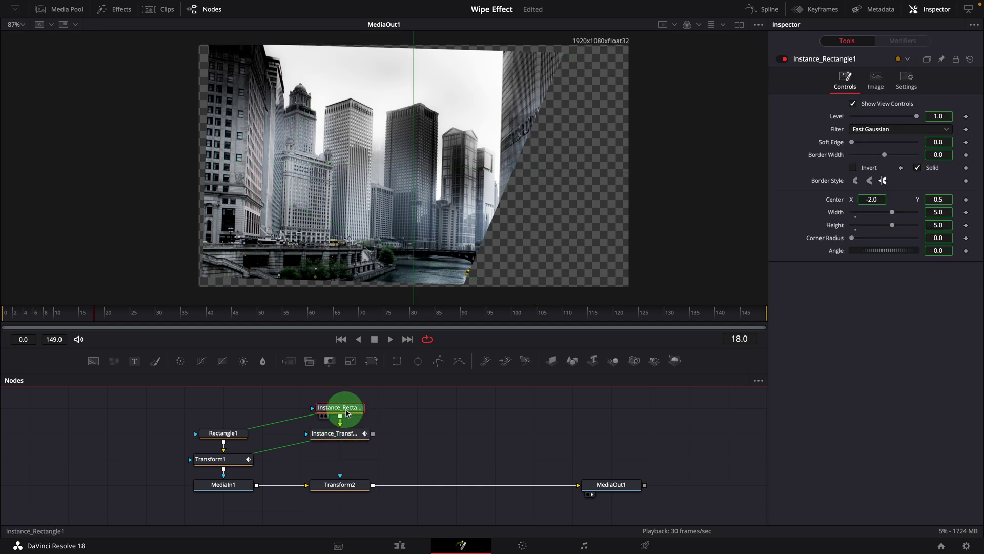
right_click(827, 155)
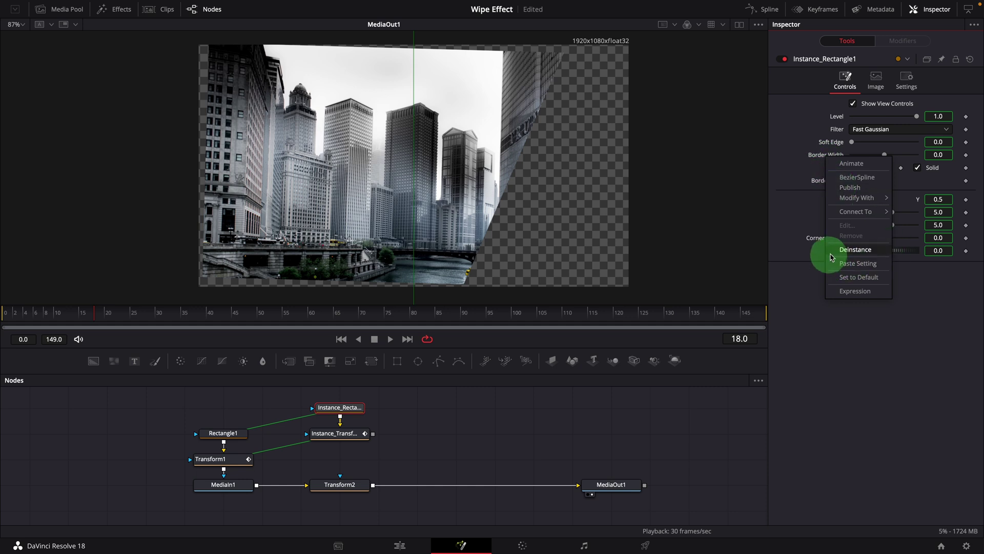
click(854, 250)
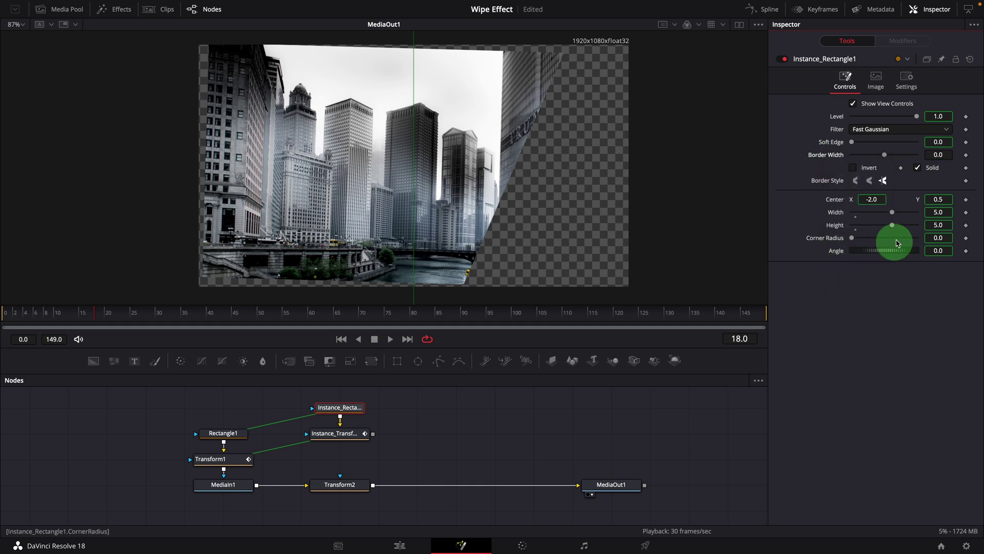
right_click(934, 171)
click(935, 263)
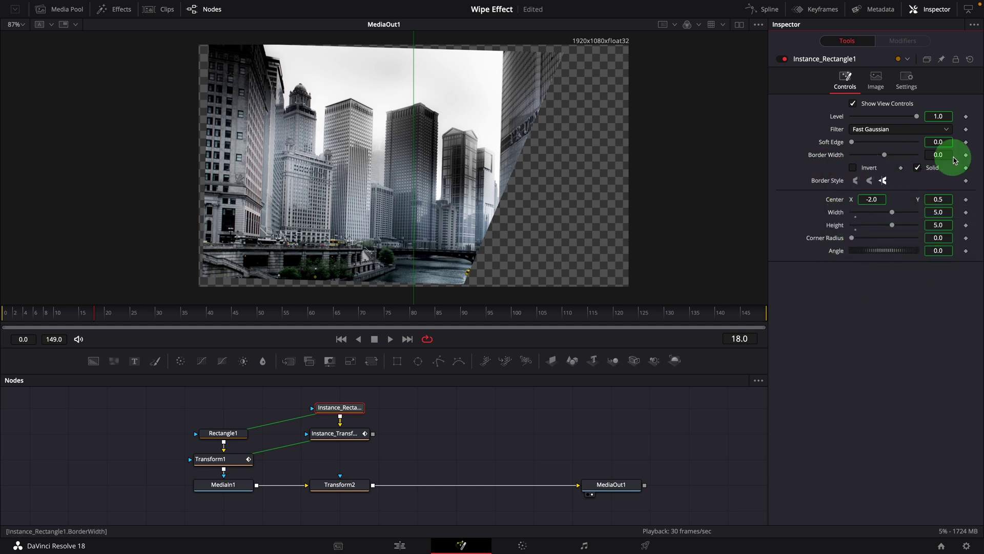
click(936, 155)
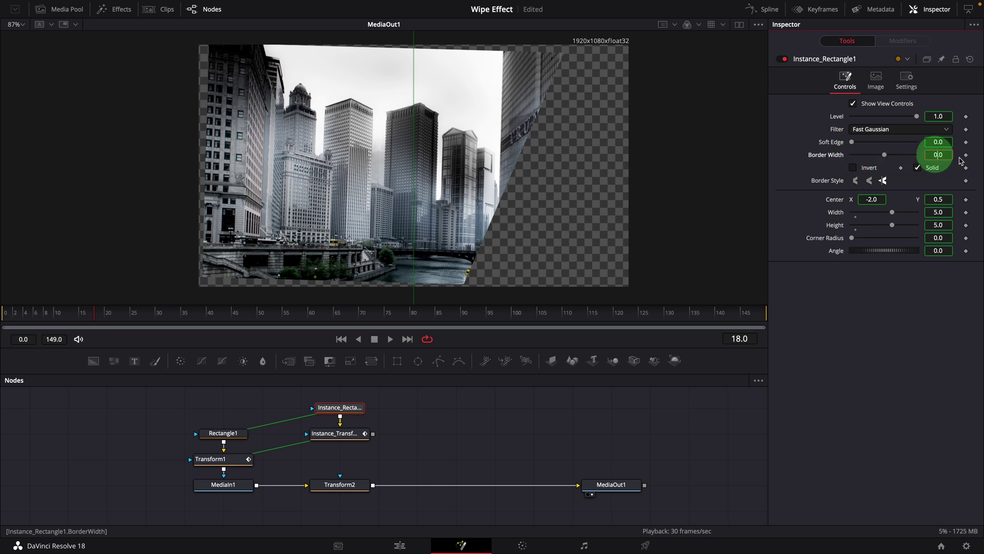
click(948, 157)
click(977, 189)
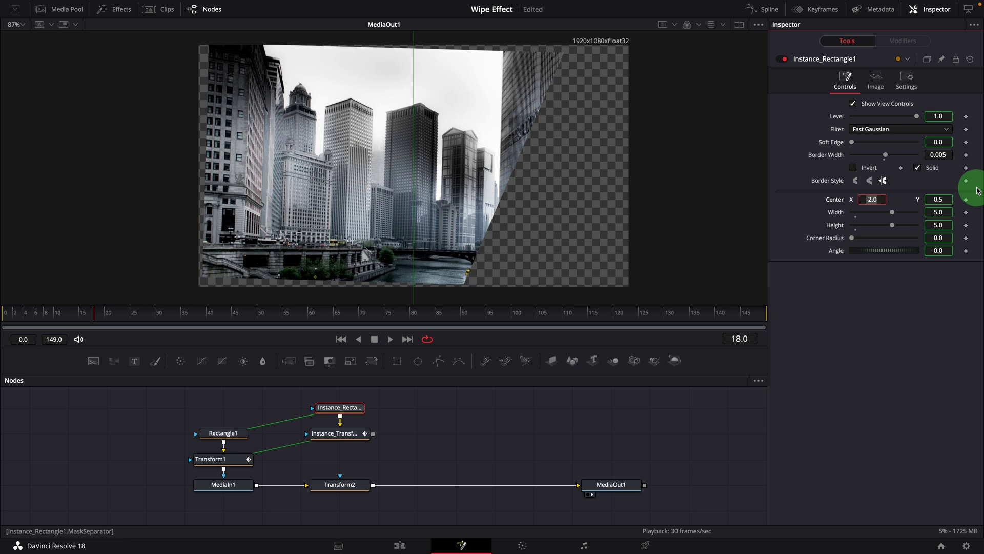
click(918, 168)
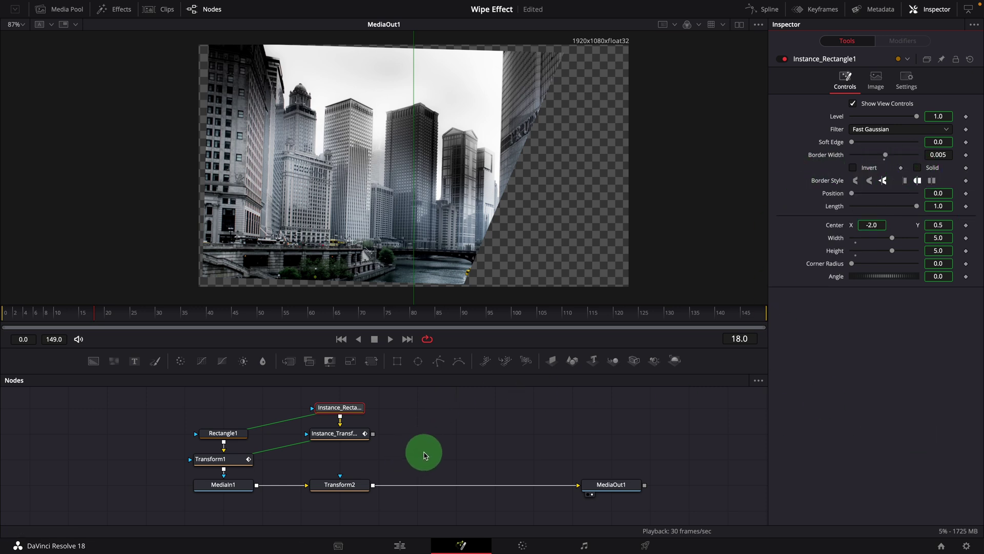
Step: Add a Background node and set its colour to pure white
drag(94, 361, 424, 439)
click(853, 163)
click(862, 193)
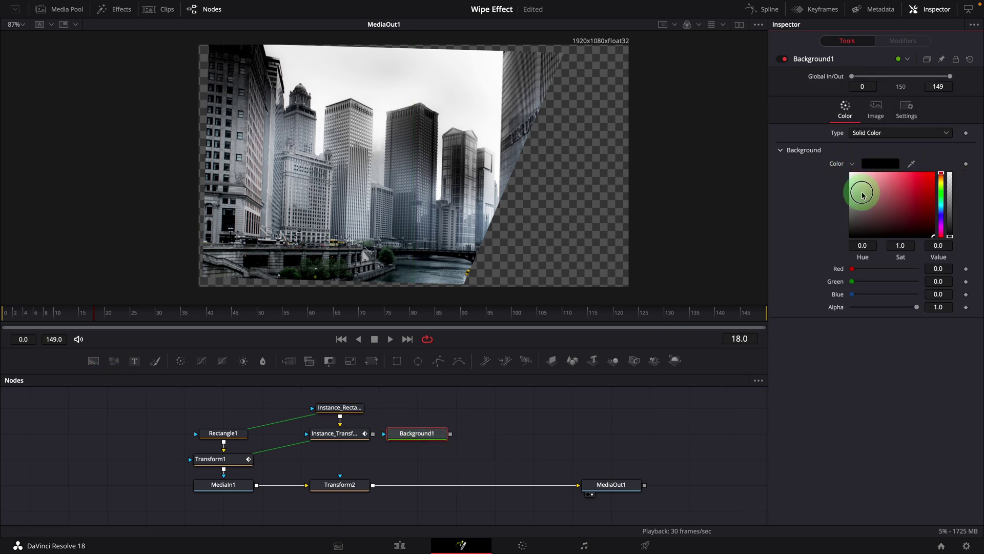
drag(863, 194, 847, 168)
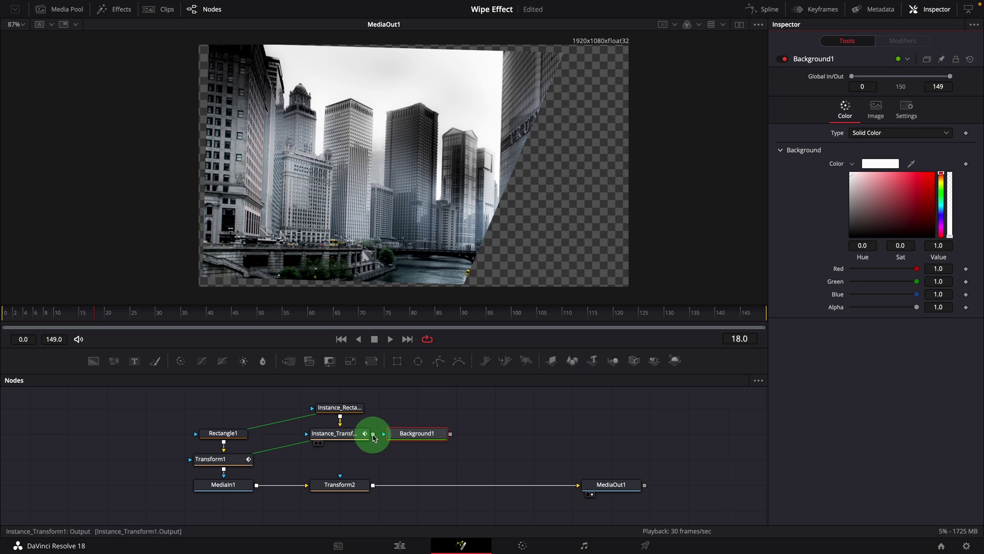
Step: Mask Background1 with Instance_Transform1 and merge it over Transform2 as Merge1, checking the white edge
drag(373, 438, 380, 439)
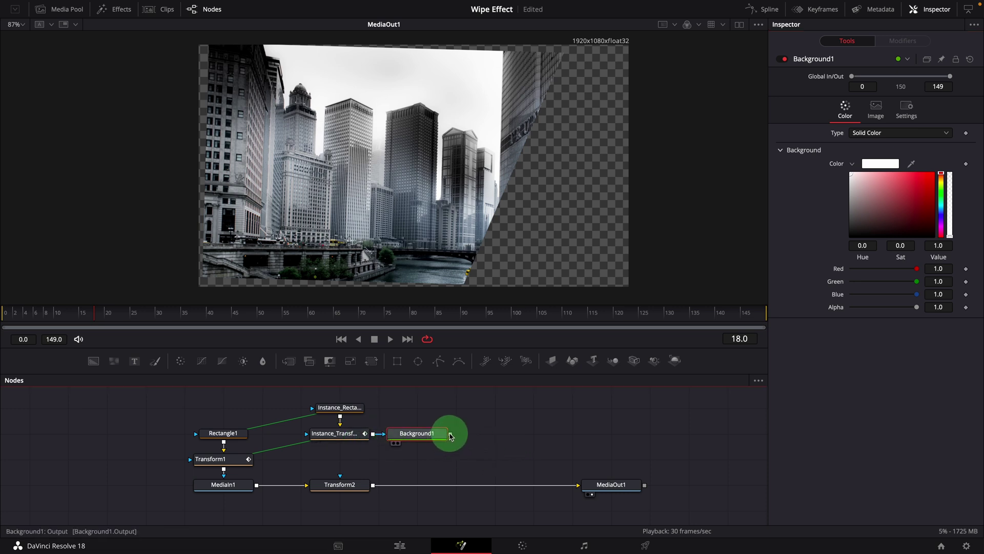
drag(456, 438, 373, 486)
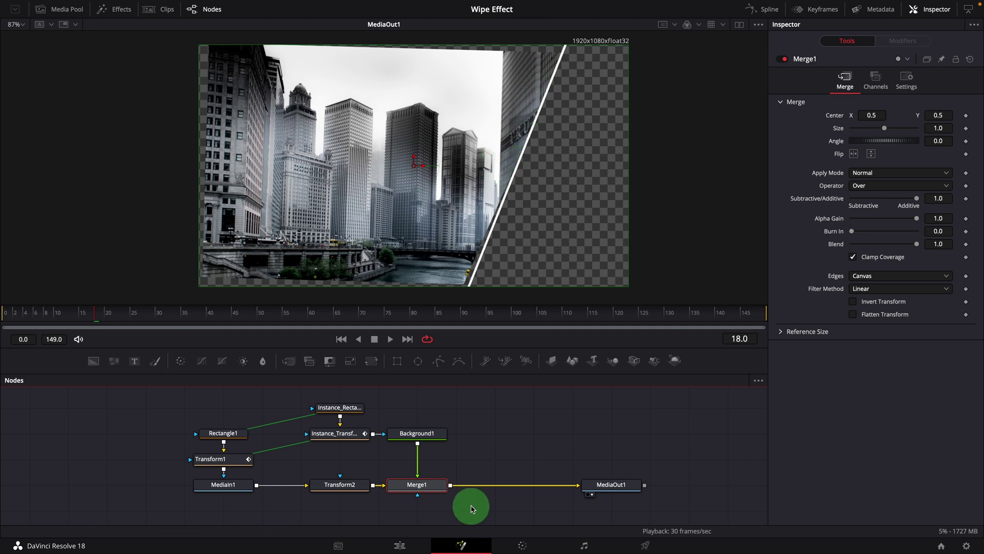
drag(2, 320, 75, 319)
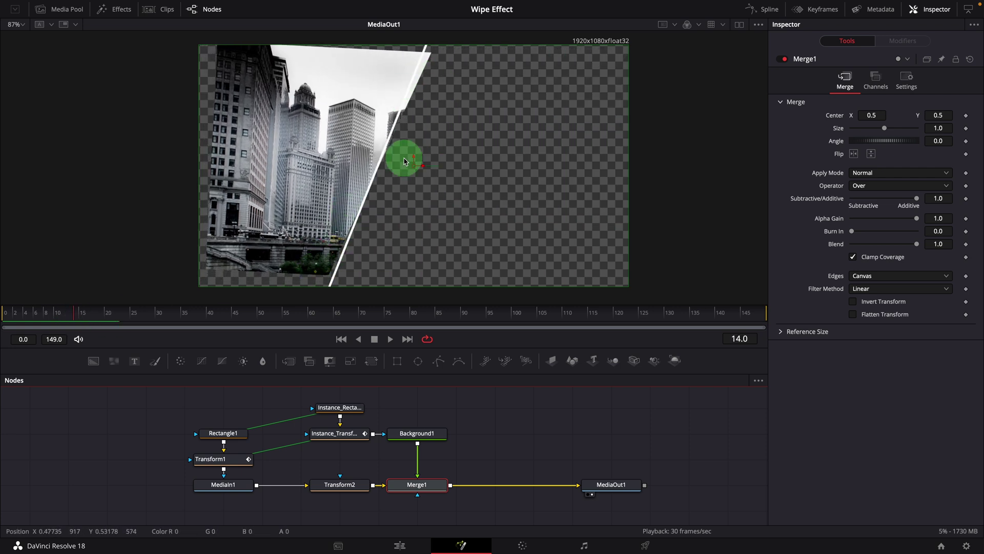
Step: Wire Transform1 into Transform2's mask input, enable Multiply by Mask, and play from frame 0
click(341, 486)
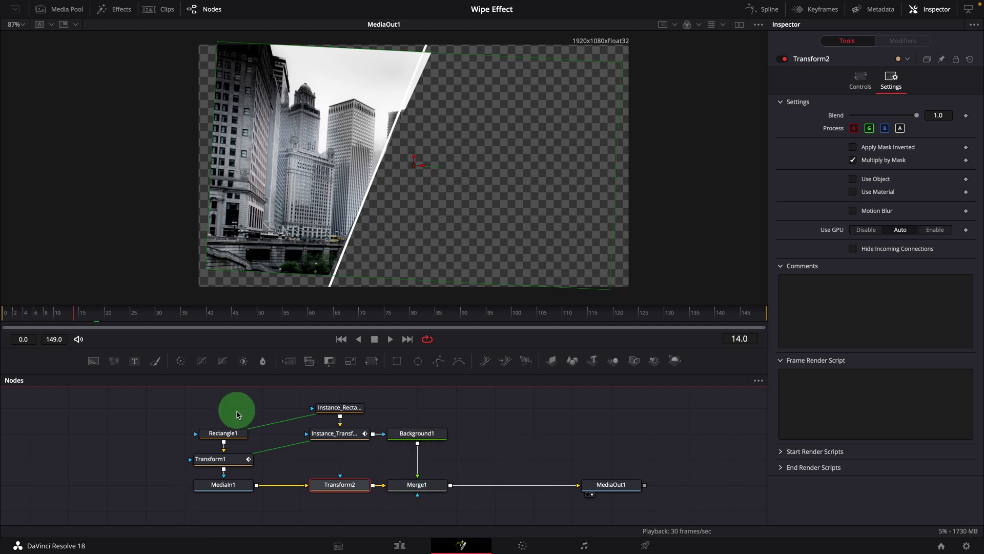
drag(169, 415, 226, 474)
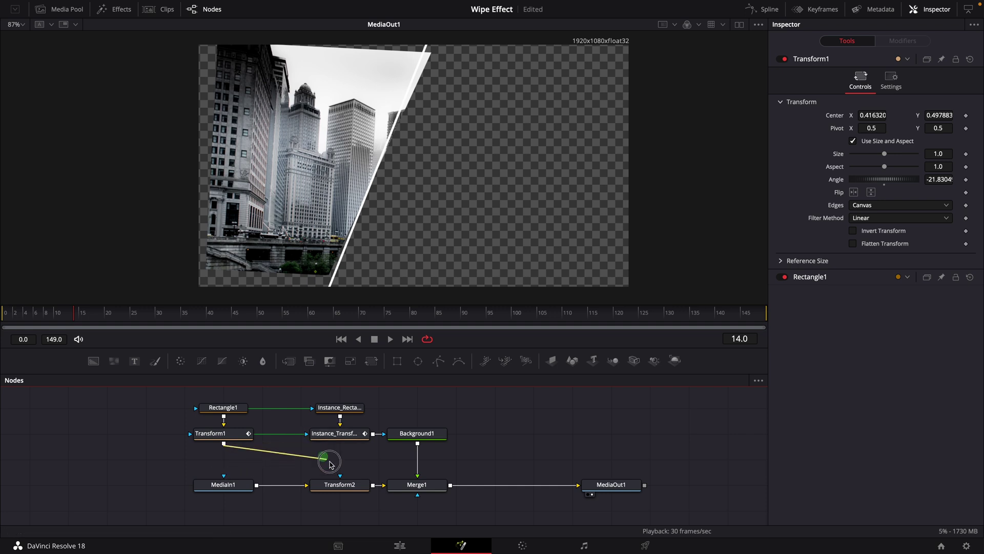
drag(336, 468, 341, 481)
click(341, 483)
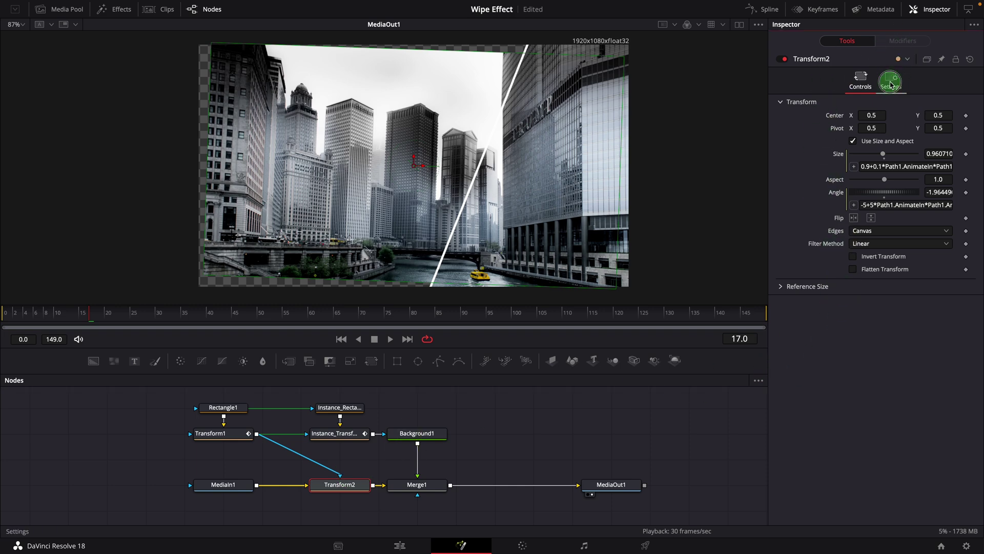
click(891, 78)
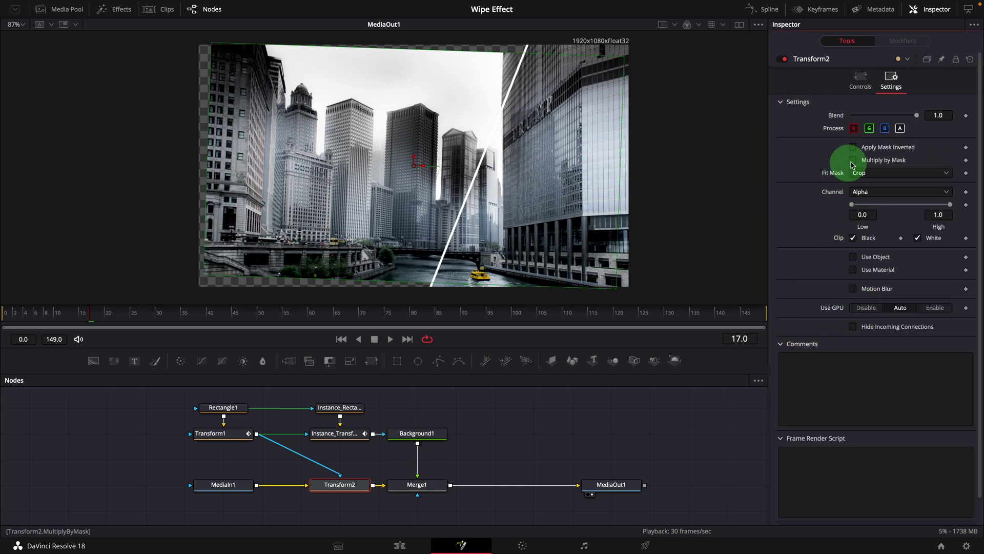
click(854, 161)
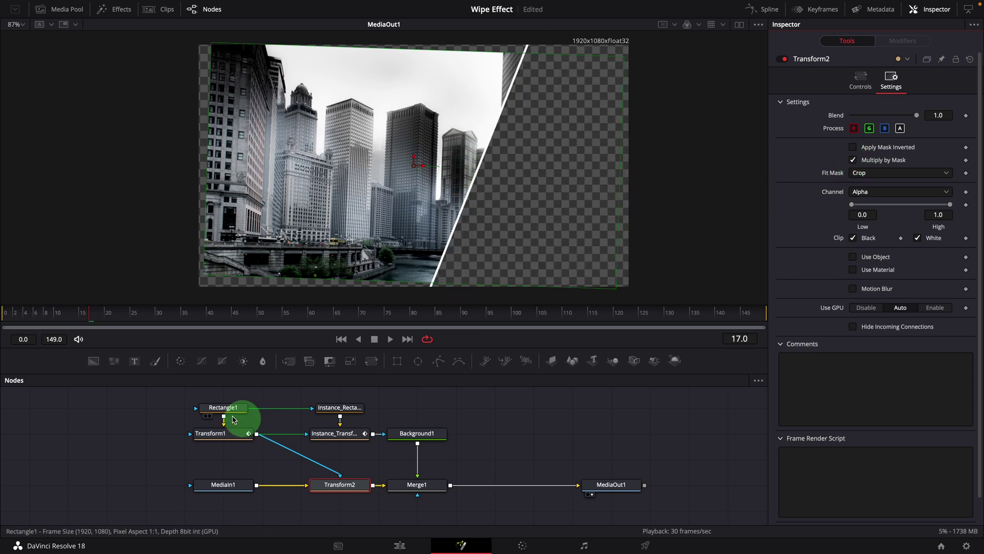
click(1, 305)
key(space)
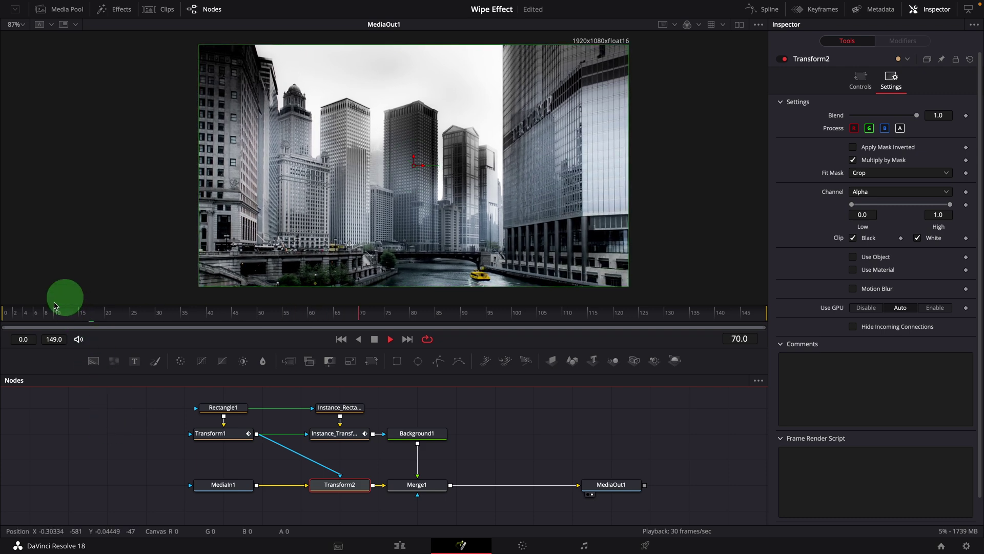
click(21, 319)
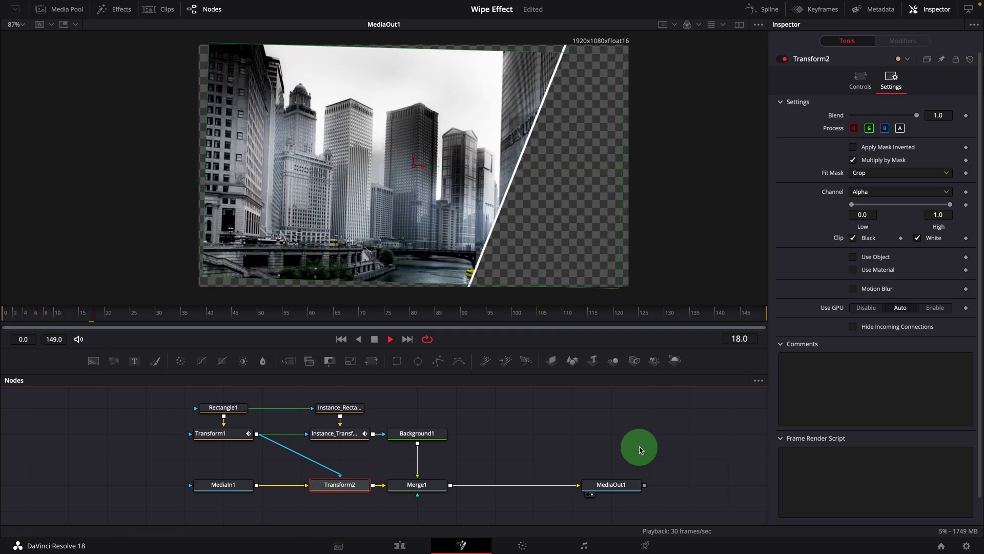
Step: Recolour Background1's wipe edge line to pale yellow
key(space)
click(488, 441)
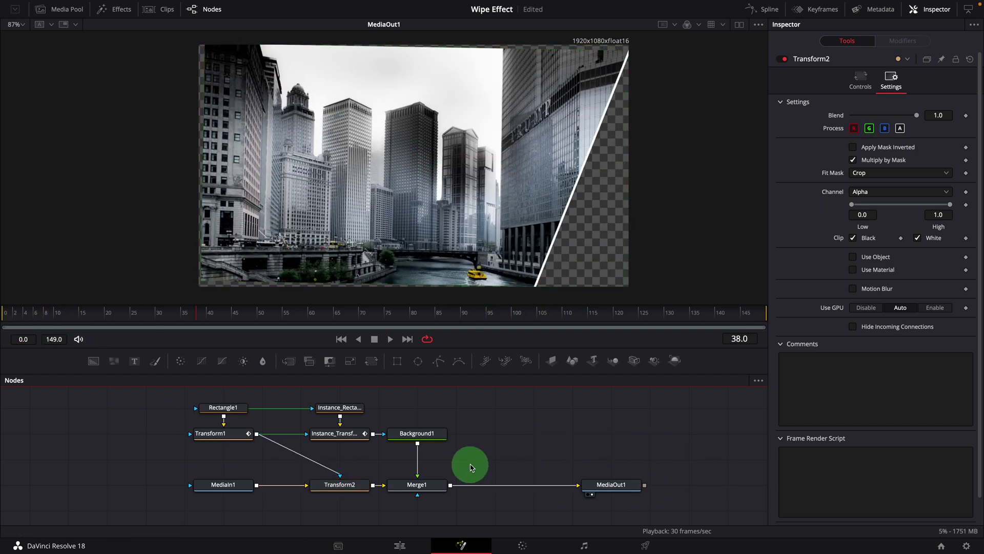
click(421, 440)
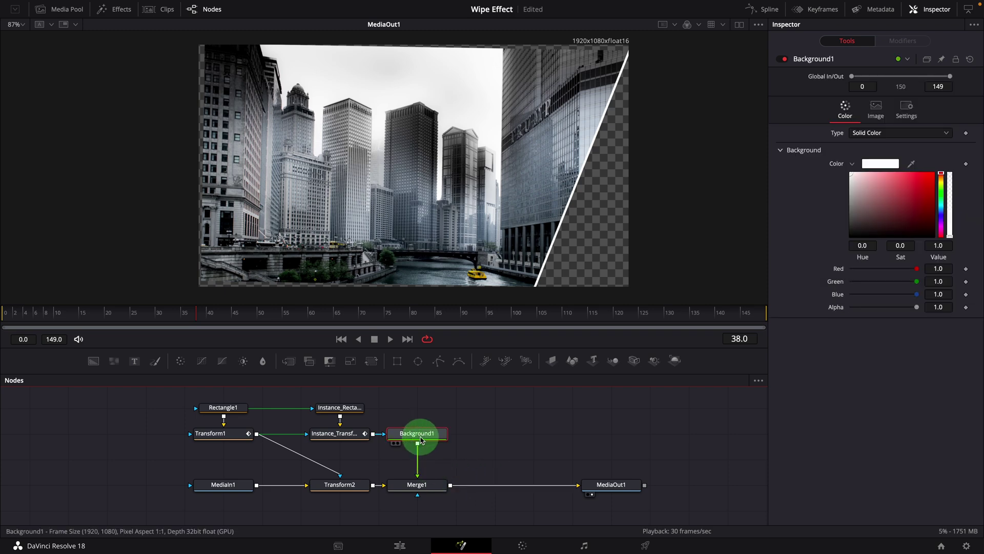
click(922, 206)
drag(922, 206, 883, 172)
click(943, 182)
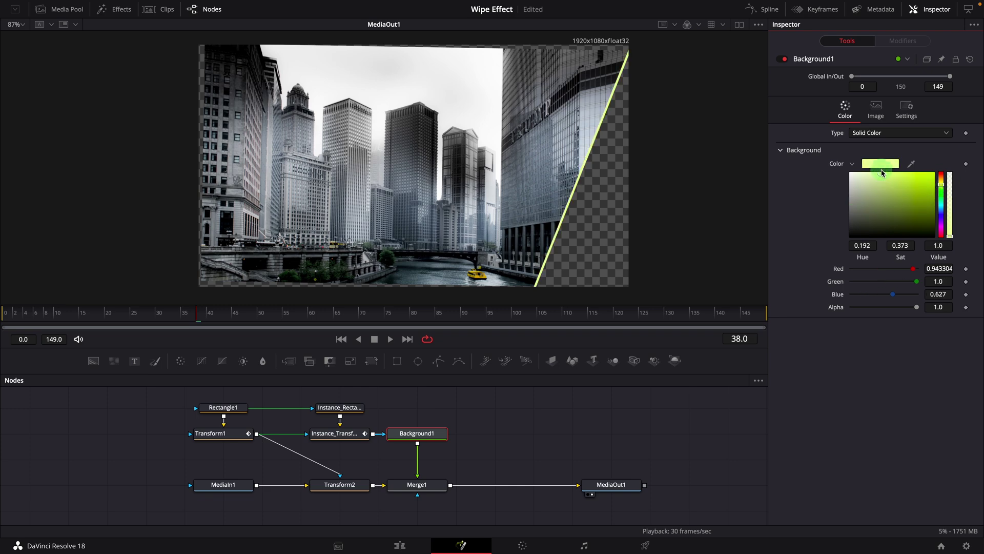
Step: Raise Instance_Rectangle1's Border Width to 0.01 and play to check the thicker edge
click(346, 413)
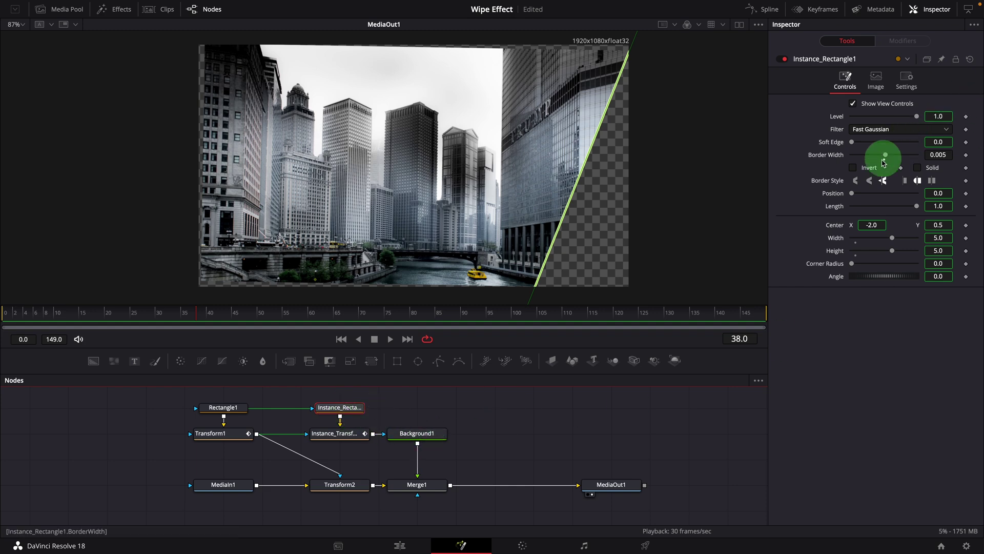
drag(886, 161, 882, 168)
click(477, 451)
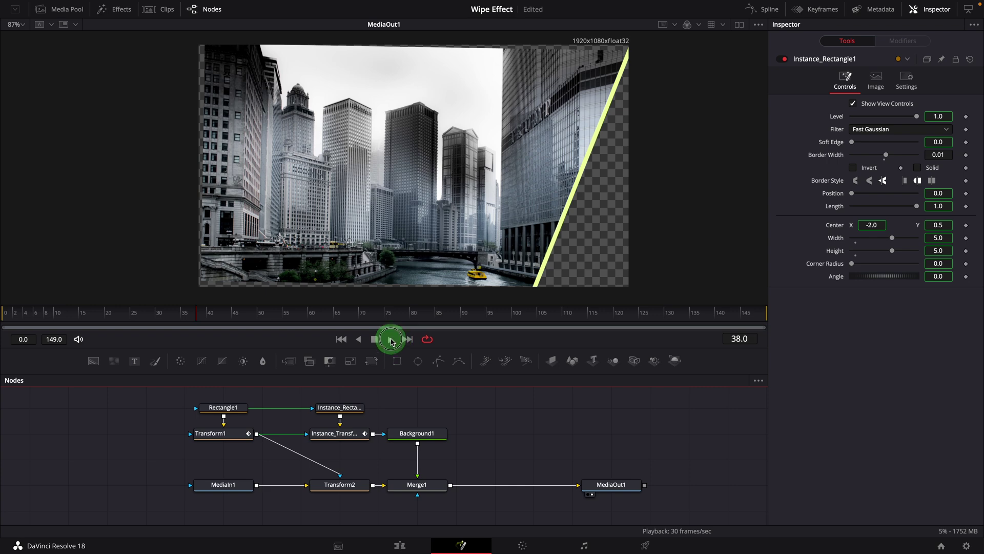
click(391, 340)
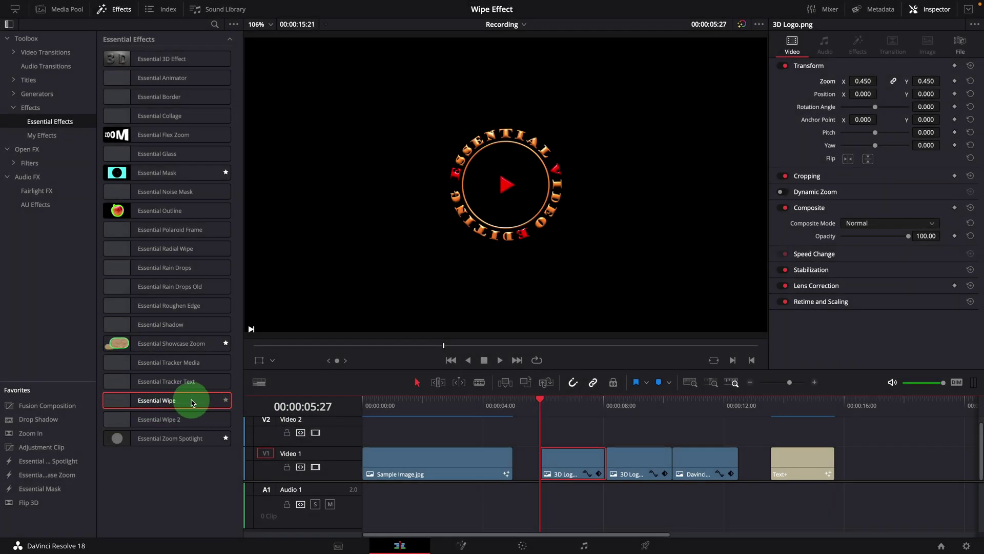
Step: Drag Essential Wipe onto the first 3D Logo clip and preview it
click(566, 413)
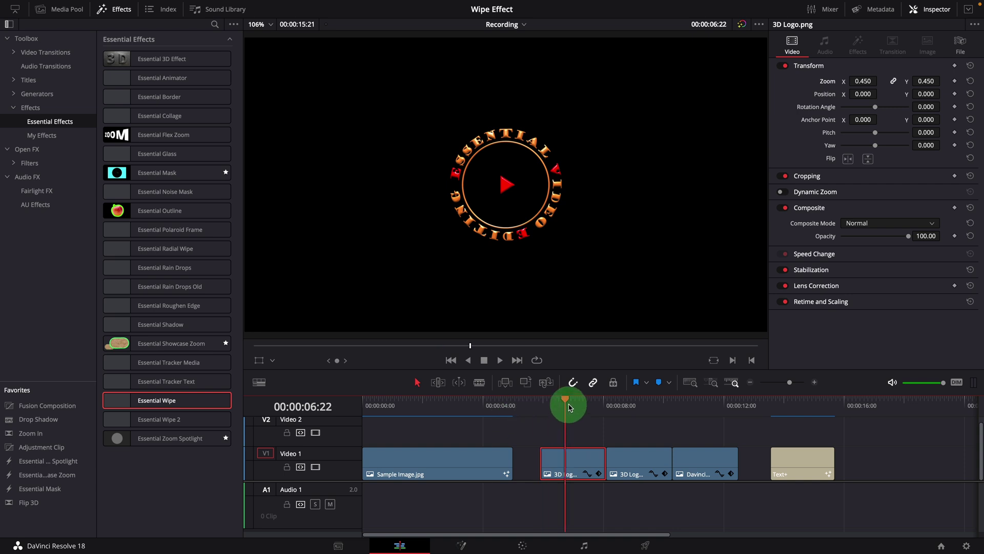
drag(569, 407, 548, 407)
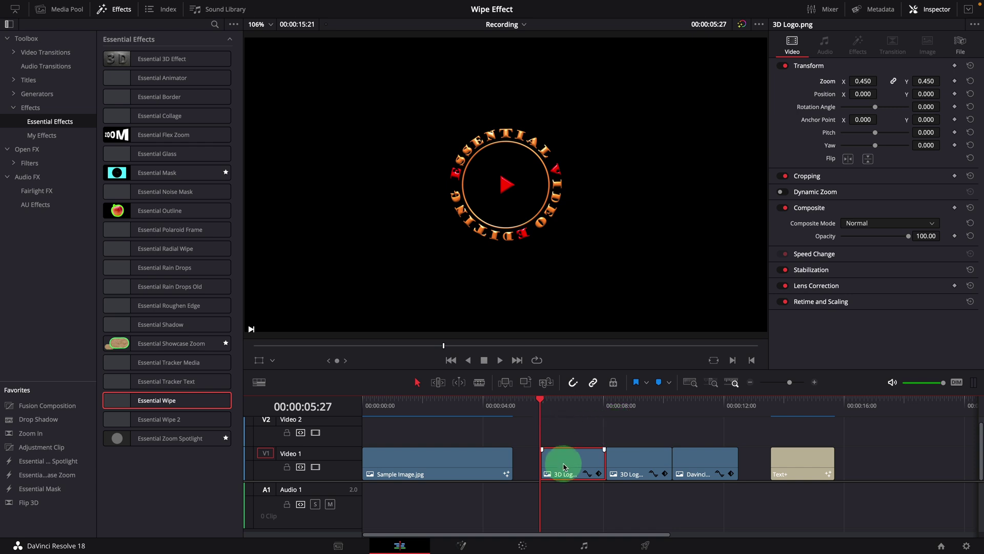
drag(149, 402, 561, 462)
key(space)
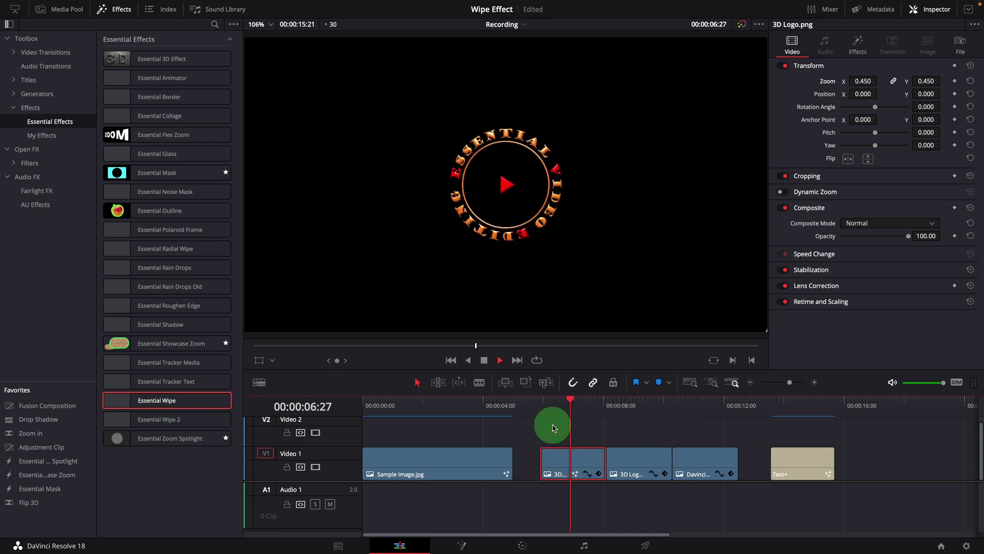
key(space)
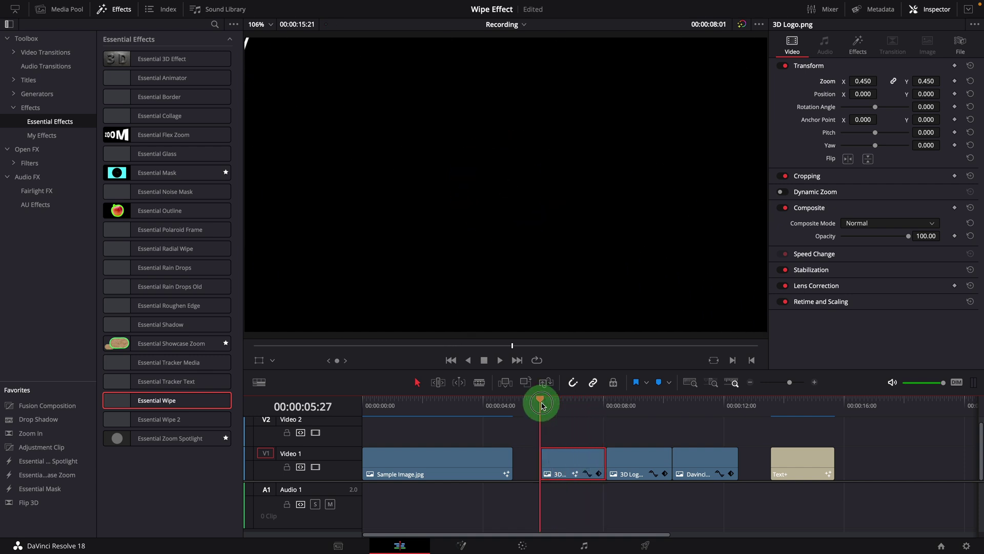
Step: Enable the Fusion overlay and move the wipe's start and end points leftward, then replay
click(567, 473)
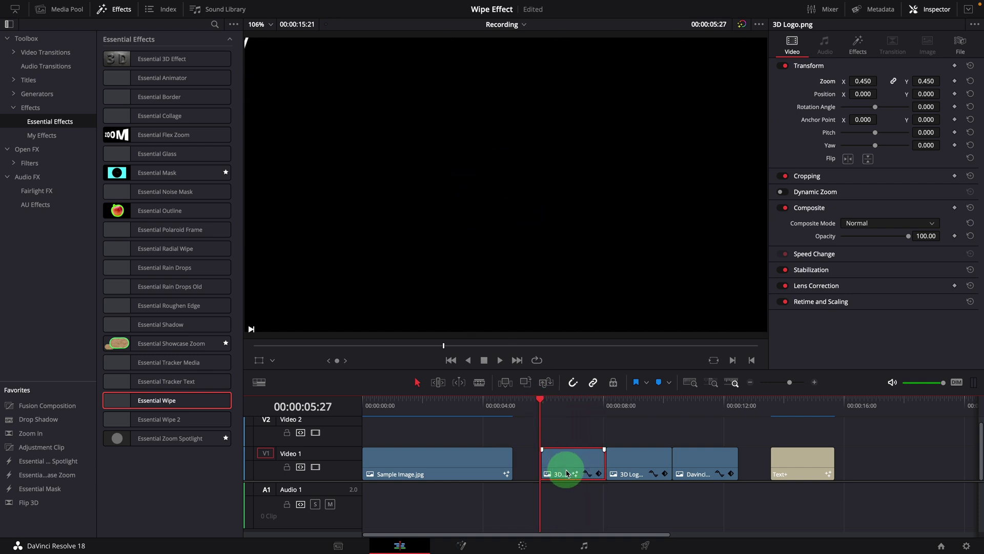
click(272, 361)
click(306, 431)
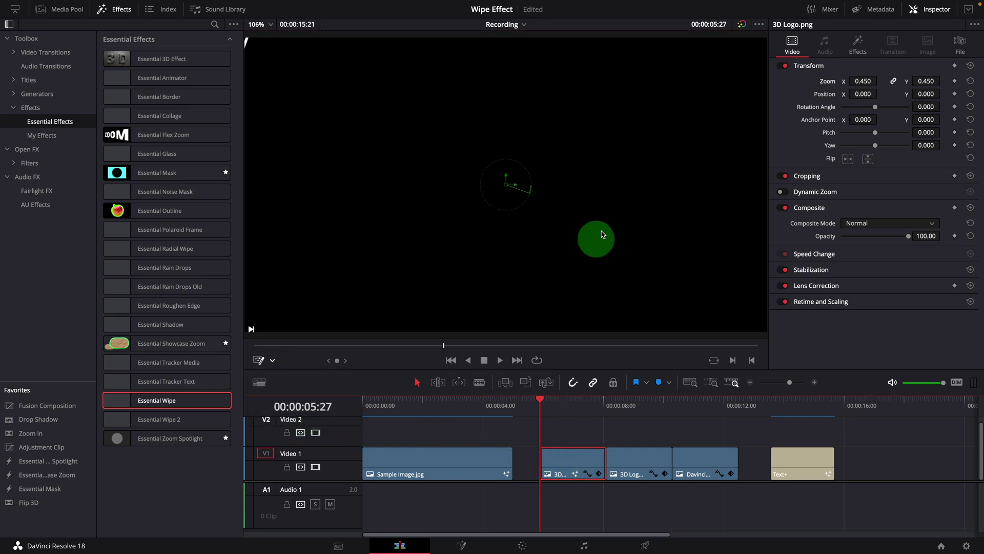
scroll(620, 221, down, 3)
click(570, 405)
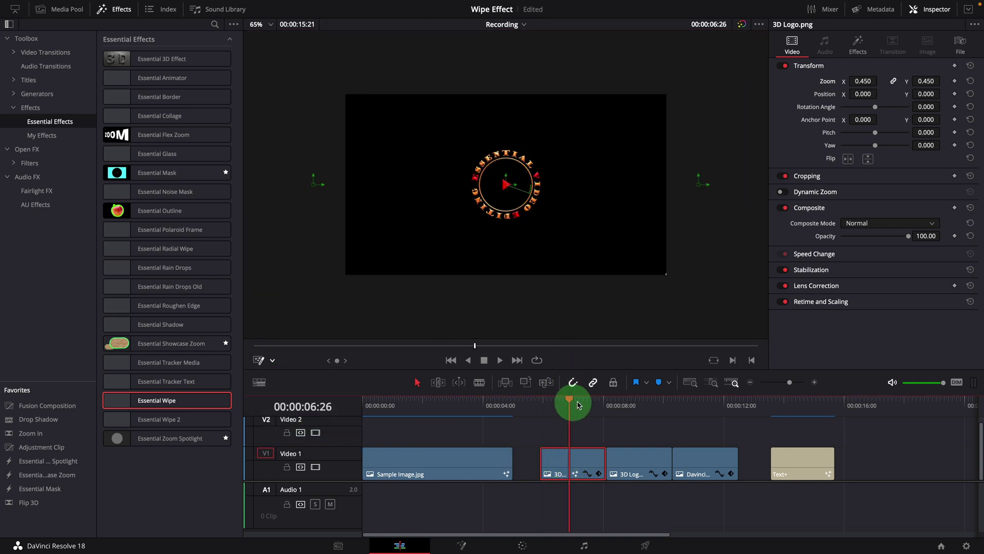
click(323, 188)
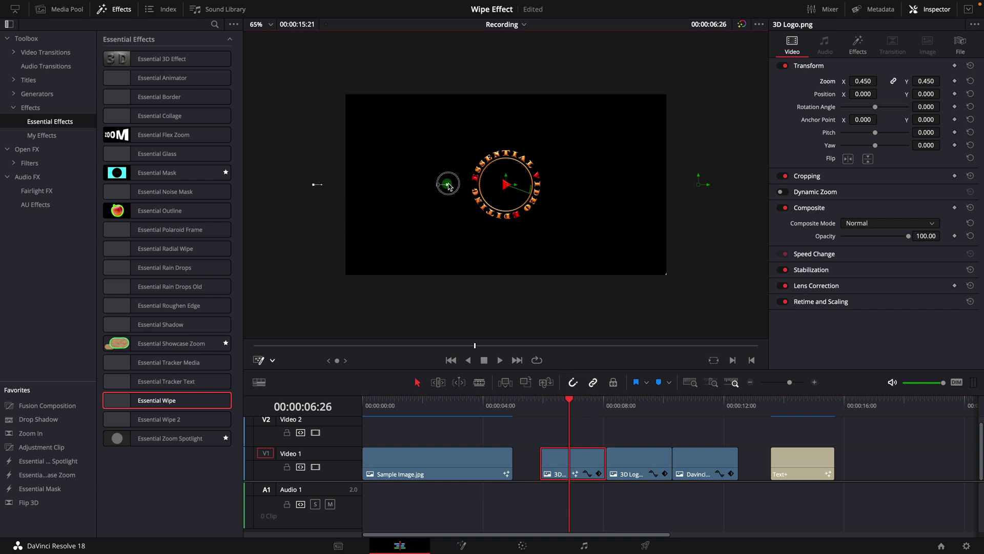
drag(459, 185, 451, 183)
drag(709, 186, 581, 185)
click(539, 408)
key(space)
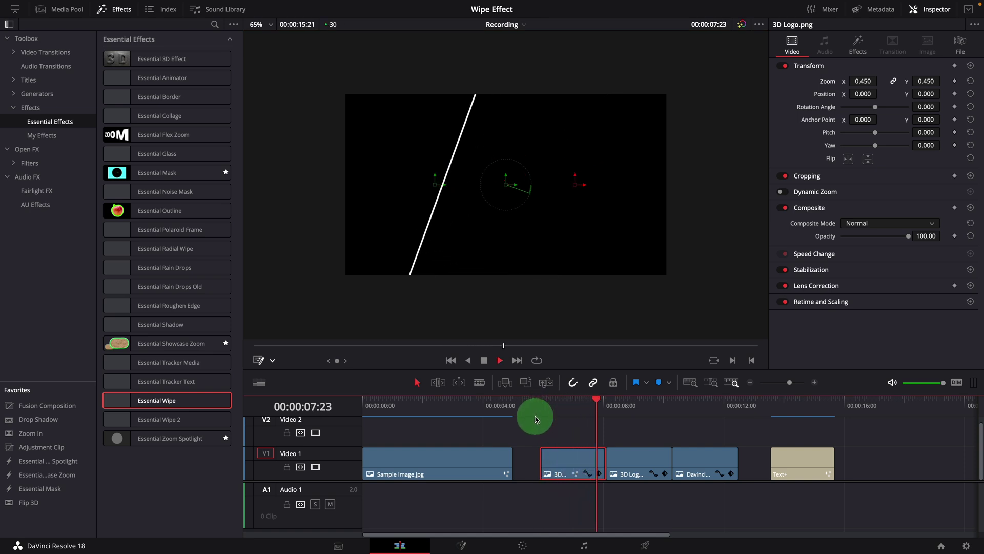
key(space)
Step: Copy the first logo clip and paste its Fusion Effects onto the next two clips via Alt+V
click(550, 405)
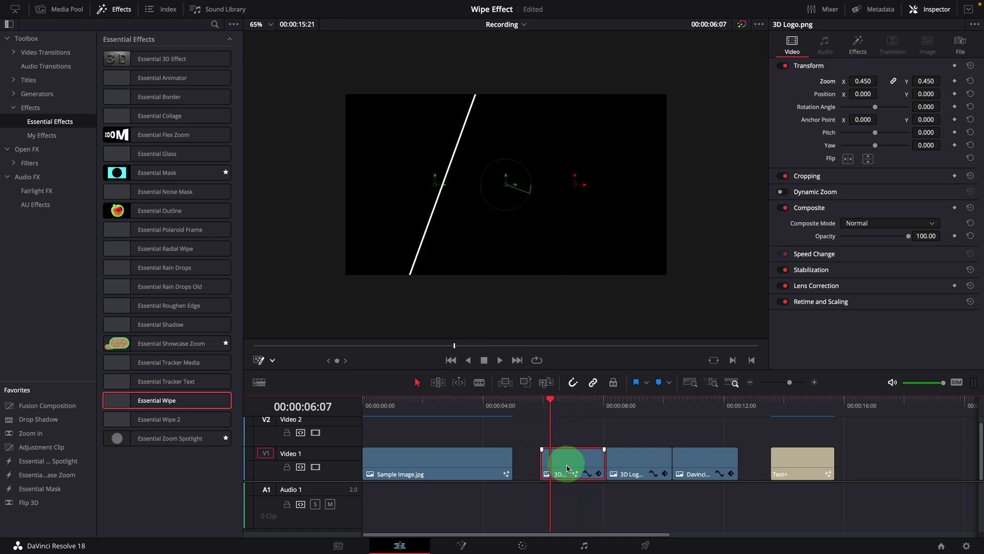
right_click(569, 467)
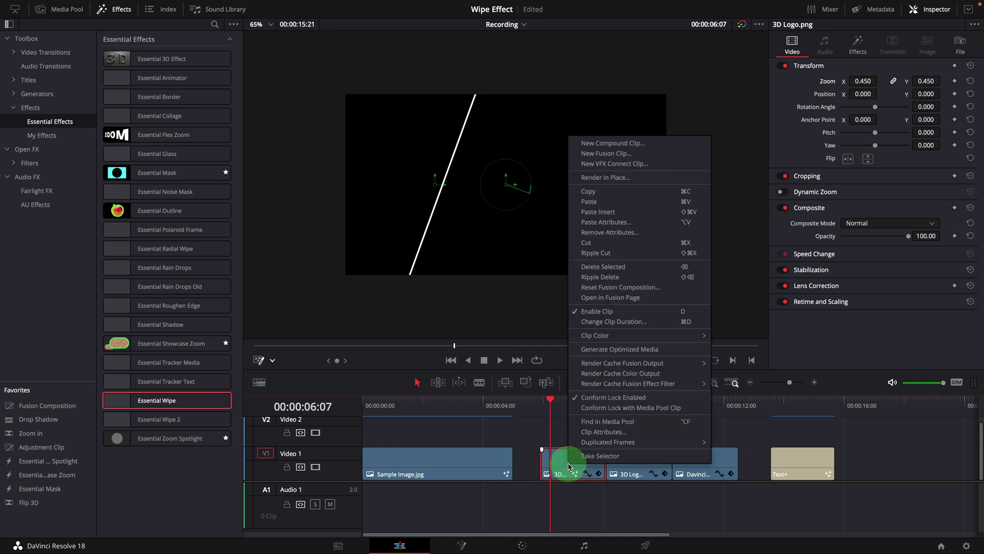
click(599, 194)
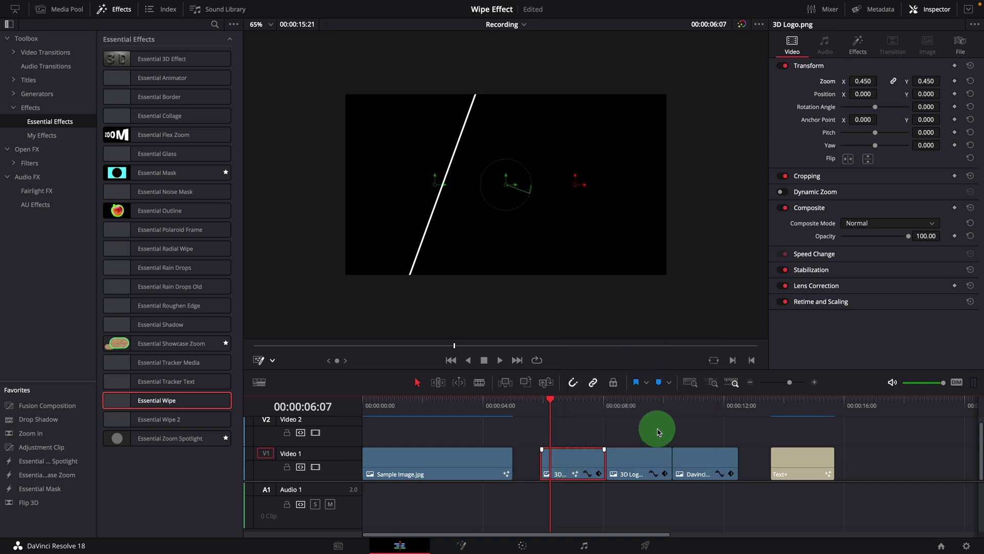
drag(661, 464, 729, 486)
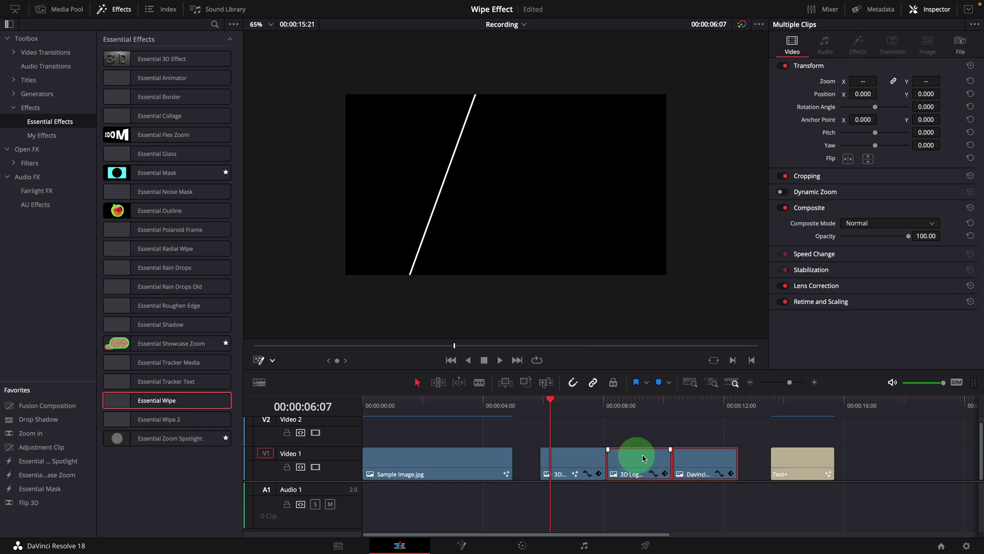
key(alt+v)
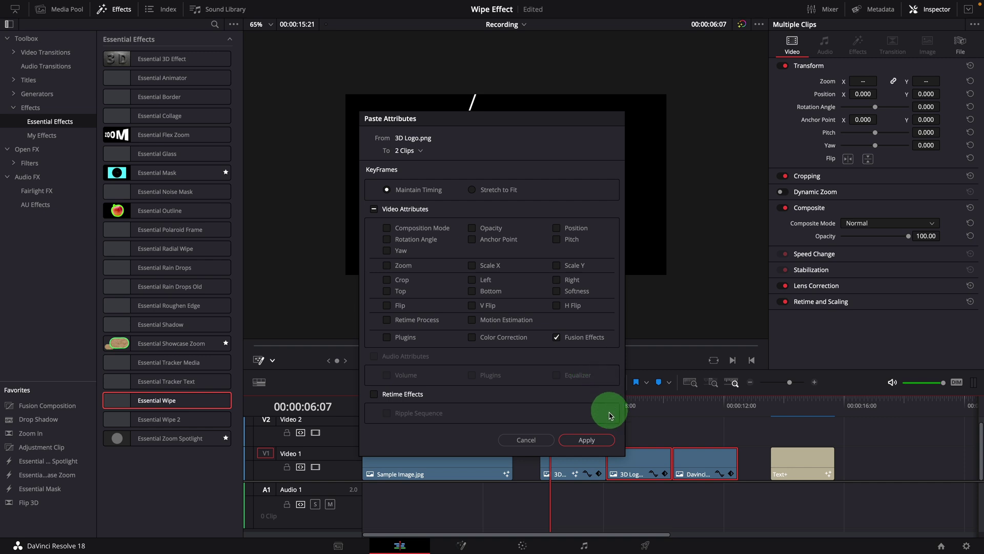
click(589, 441)
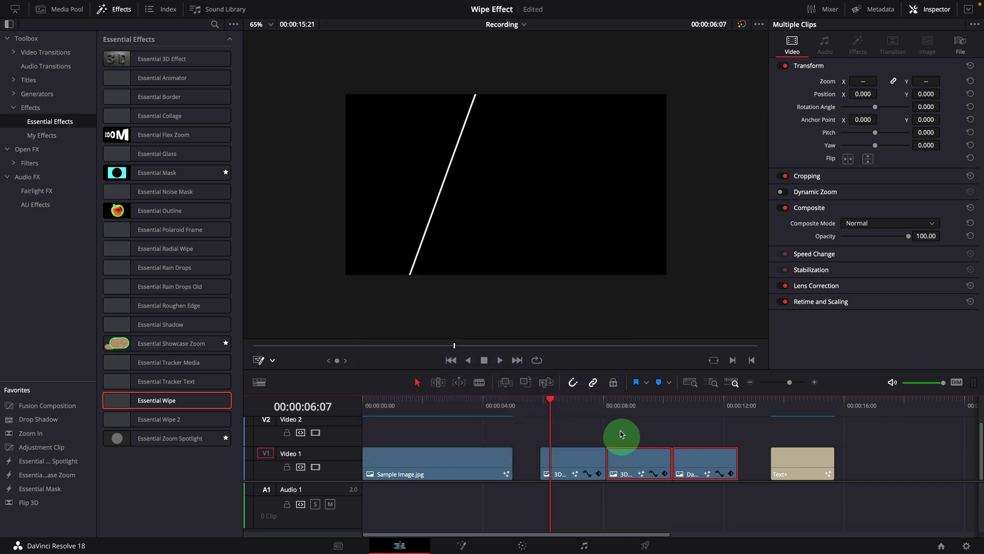
drag(621, 413, 706, 403)
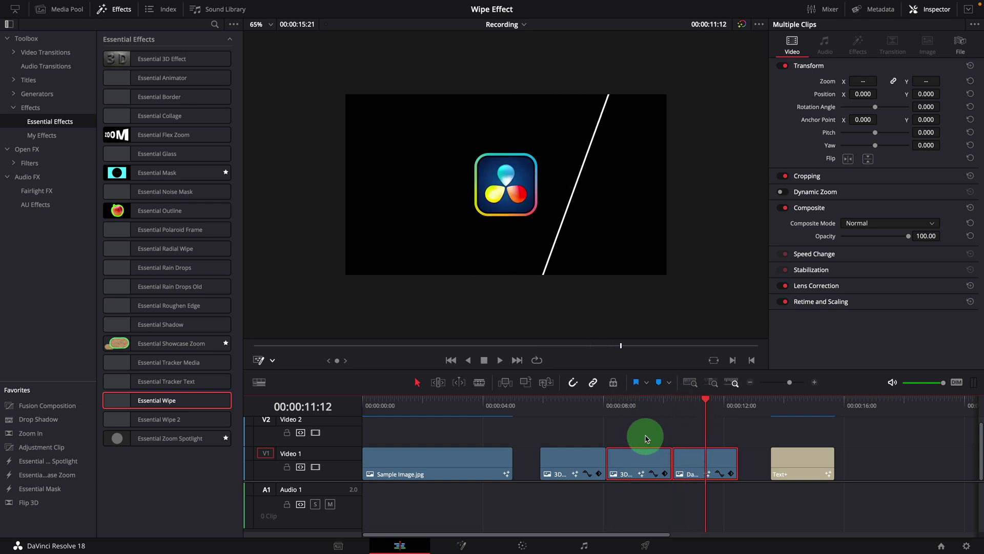
Step: Turn on Reverse Wipe in the 3D Logo and DR clip's Essential Wipe and preview it
click(642, 458)
click(631, 406)
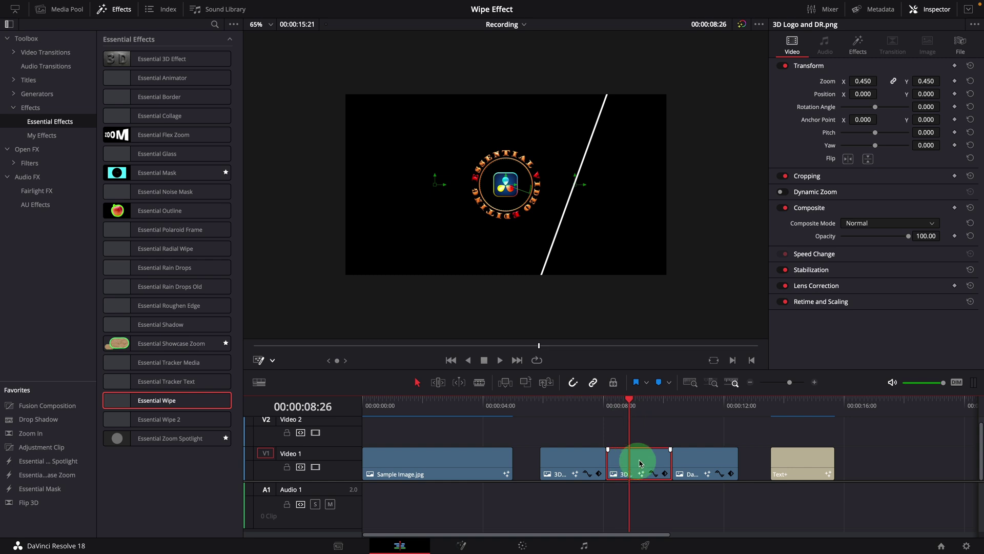
click(862, 64)
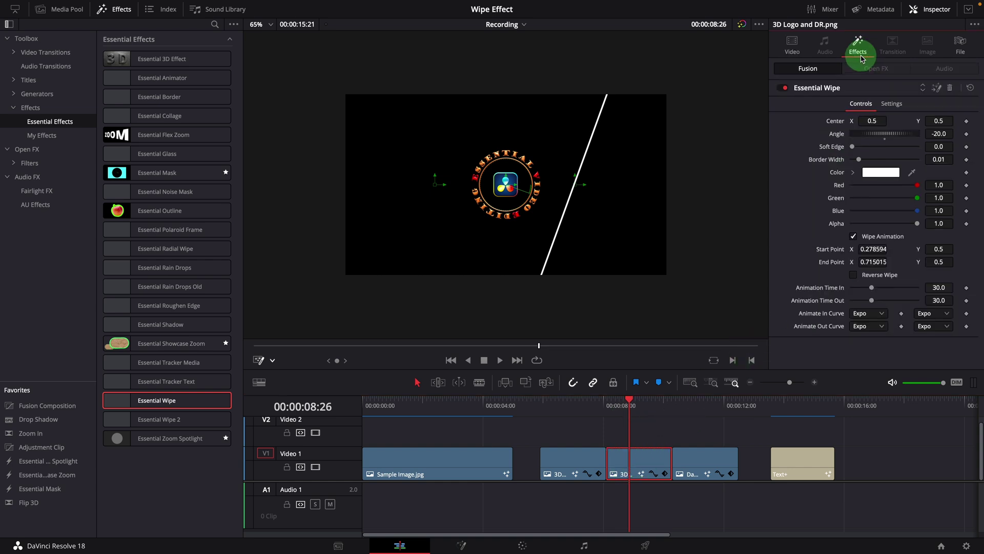
click(854, 276)
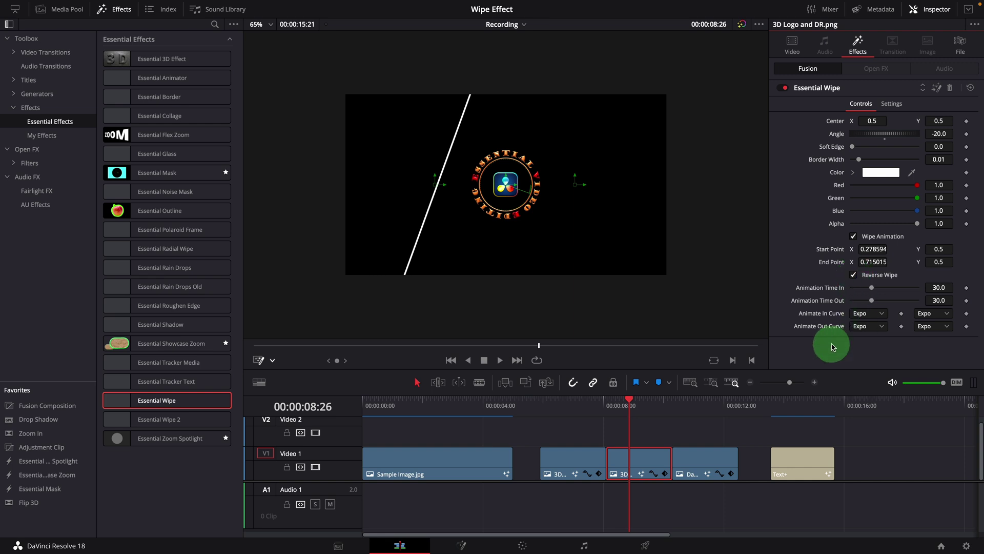
click(611, 405)
key(space)
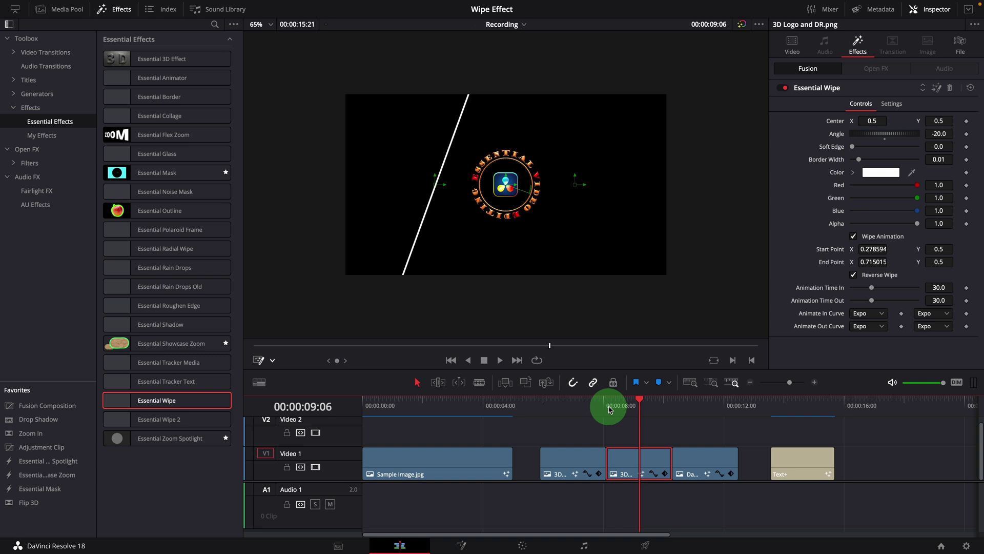
click(610, 406)
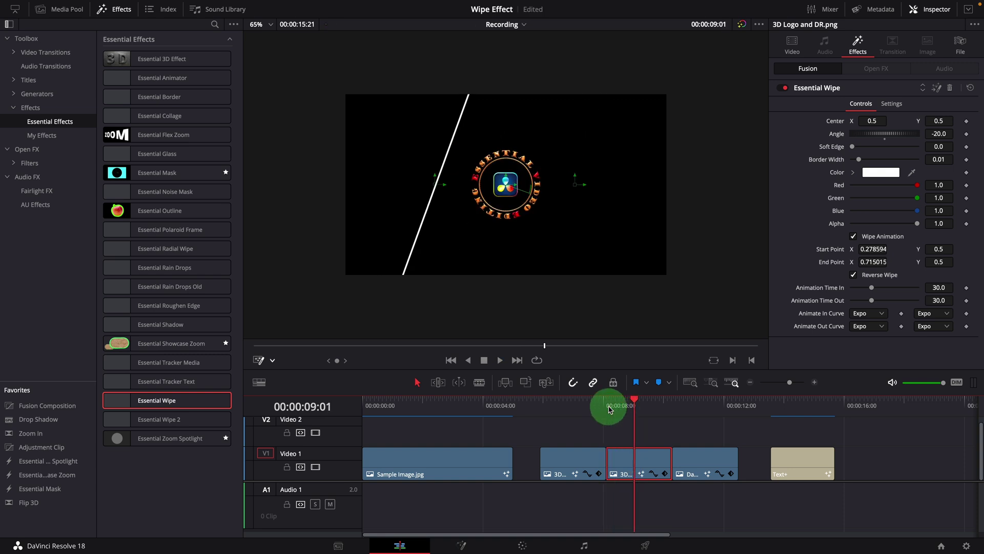
key(ctrl+z)
Step: Move the 3D Logo and DR clip up to Video 2, overlapping the first logo clip
click(638, 406)
click(625, 458)
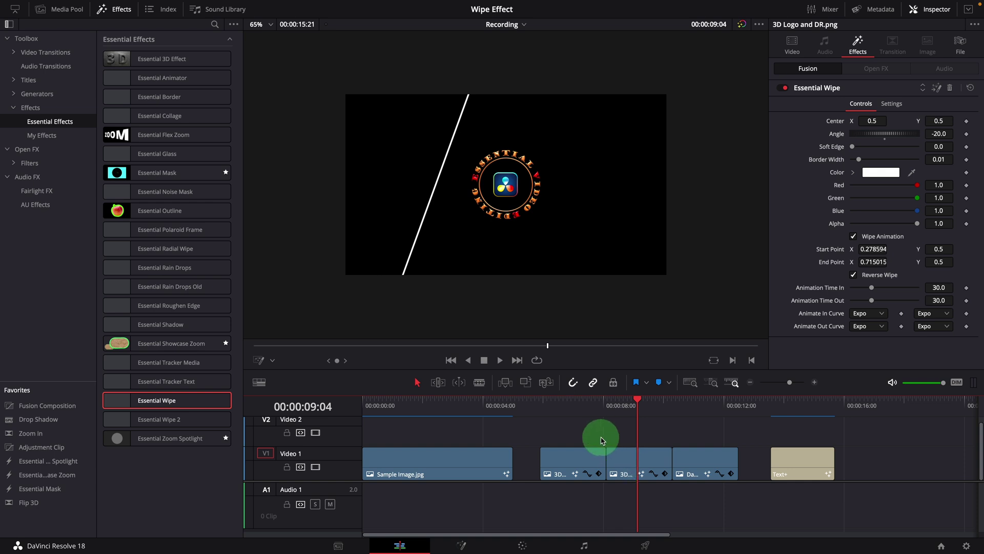
click(615, 409)
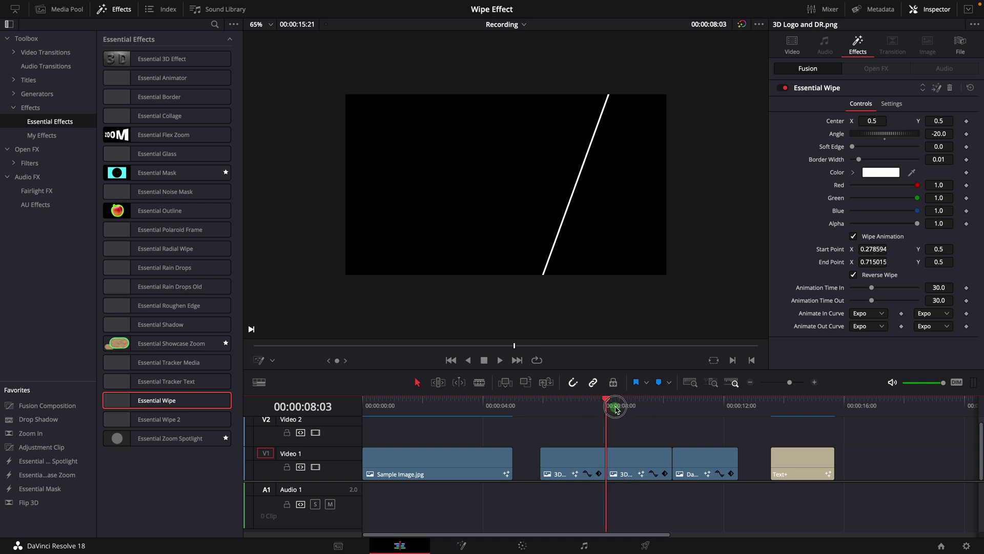
drag(617, 408, 628, 409)
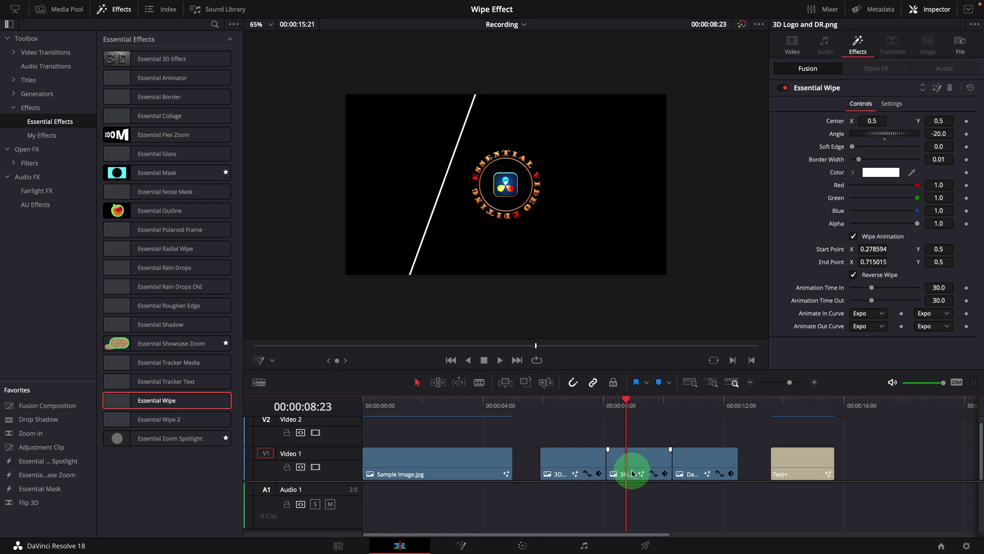
click(599, 434)
drag(635, 464, 614, 434)
click(606, 408)
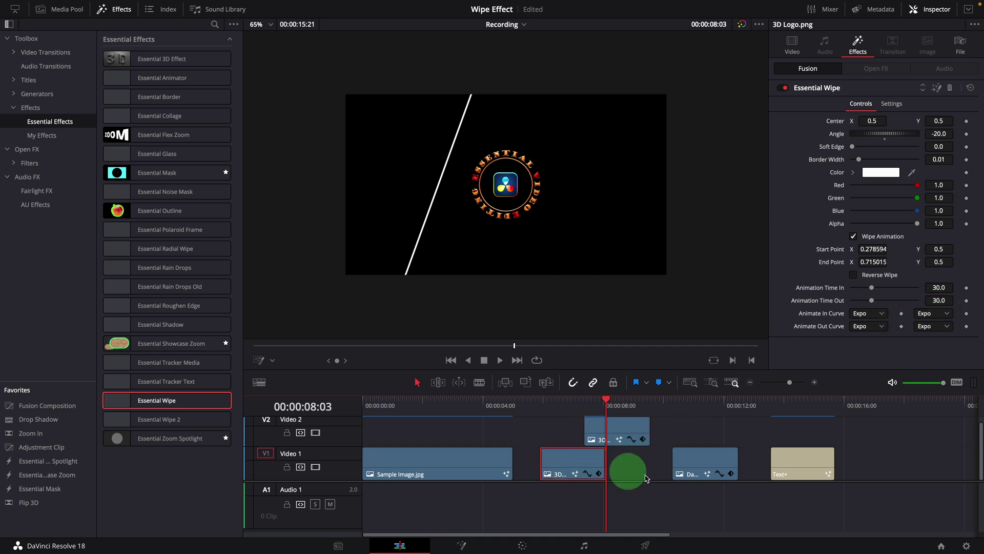
Step: Shift the Video 2 logo clip a few frames earlier and play the logo sequence
key(shift+Left)
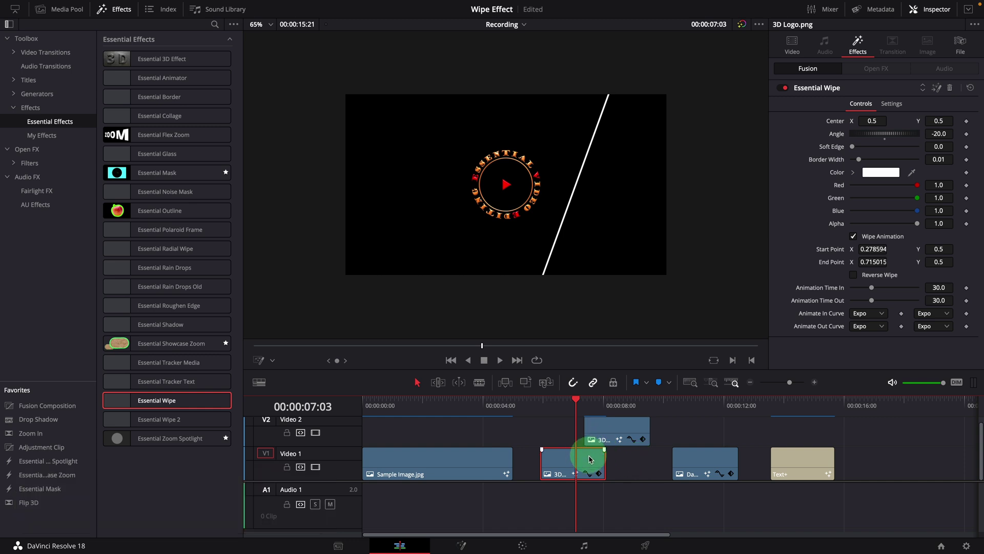
click(618, 435)
drag(612, 433, 613, 437)
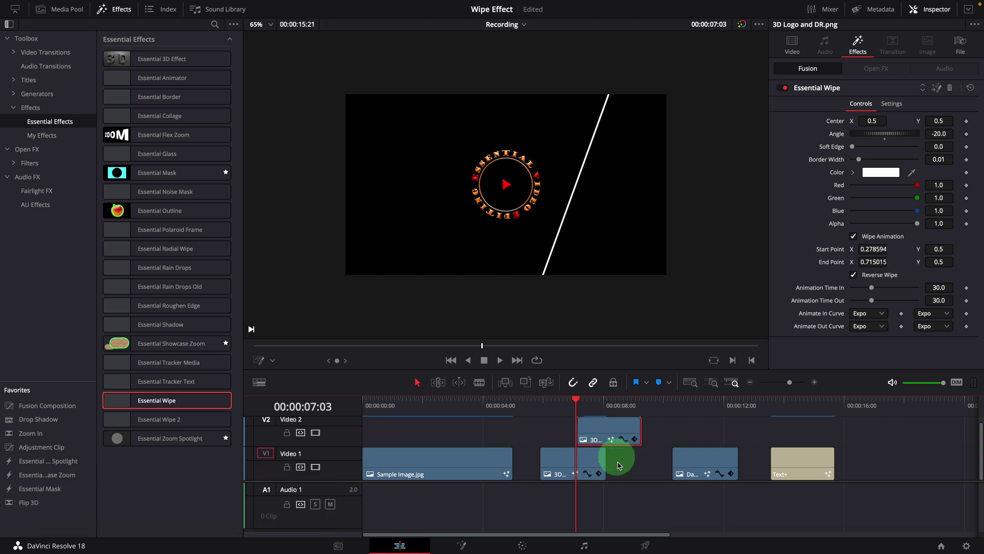
mouse_move(583, 403)
mouse_down()
mouse_move(598, 403)
mouse_move(543, 403)
mouse_up()
click(617, 489)
key(space)
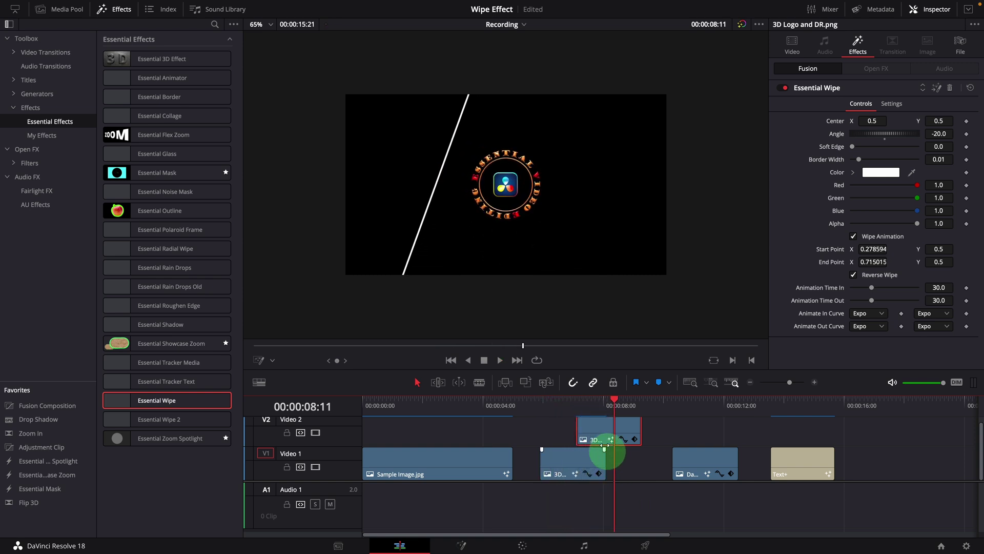
click(544, 401)
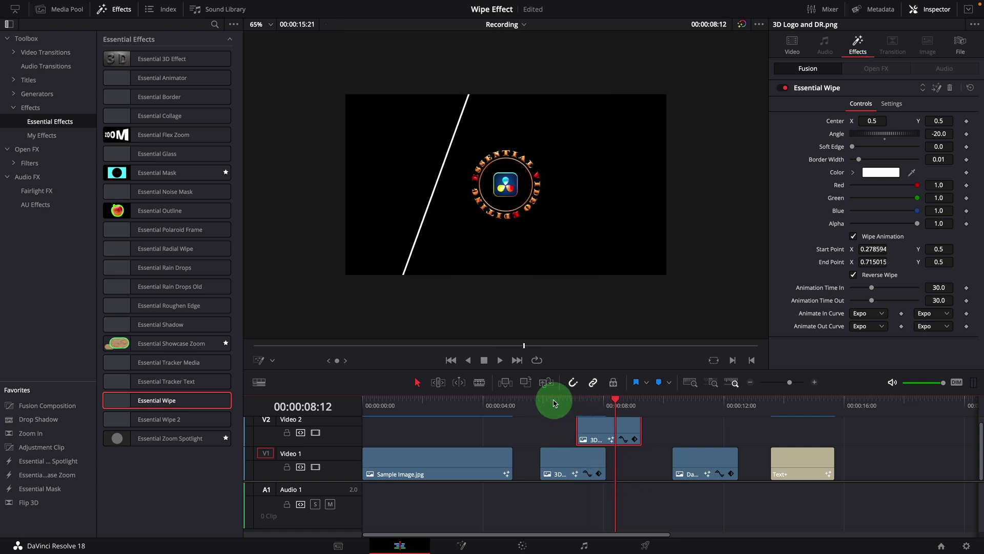
click(641, 400)
Step: Slide the Davinci Resolve Logo clip about 20 frames earlier and preview the transition
click(655, 450)
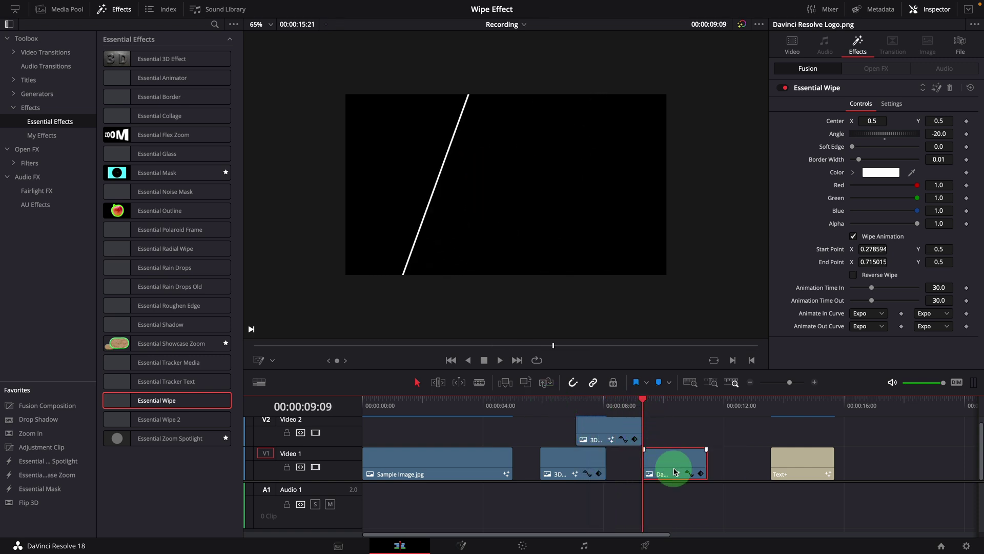
key(shift+Left)
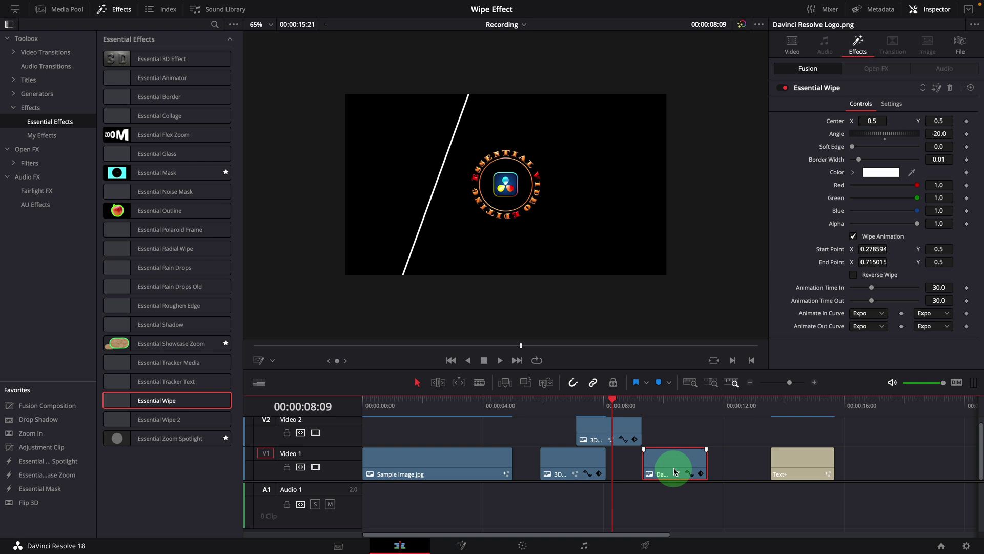
drag(670, 465, 645, 465)
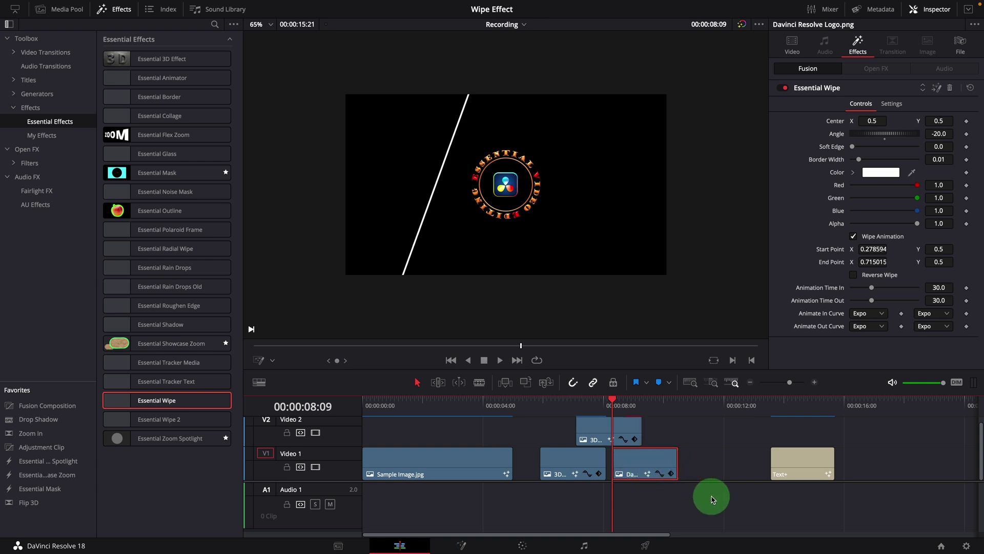
key(space)
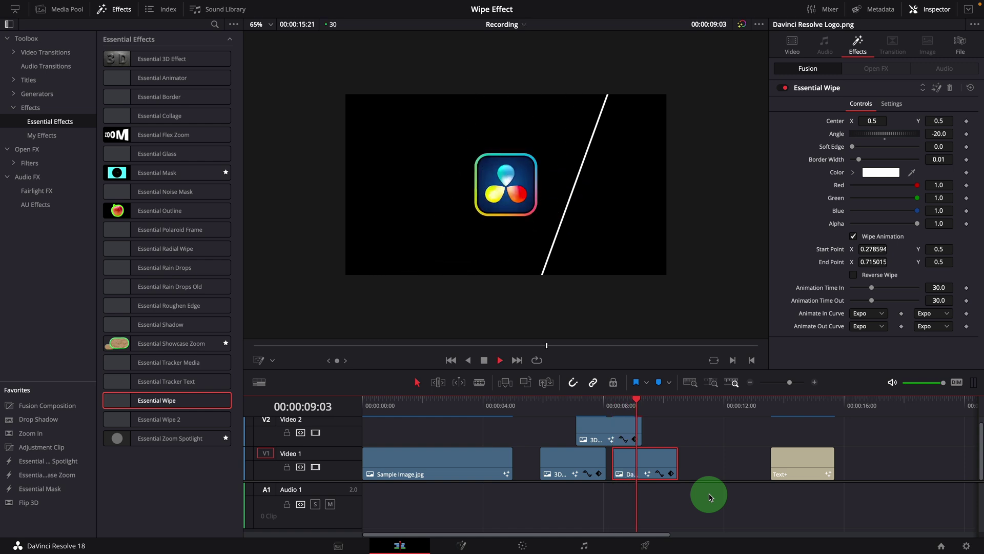
key(space)
Step: Paste the Fusion Effects wipe onto the Text+ title and move it to Video 2 after the logo
mouse_move(610, 408)
mouse_down()
mouse_move(626, 407)
mouse_move(705, 475)
mouse_move(737, 468)
mouse_move(783, 422)
mouse_up()
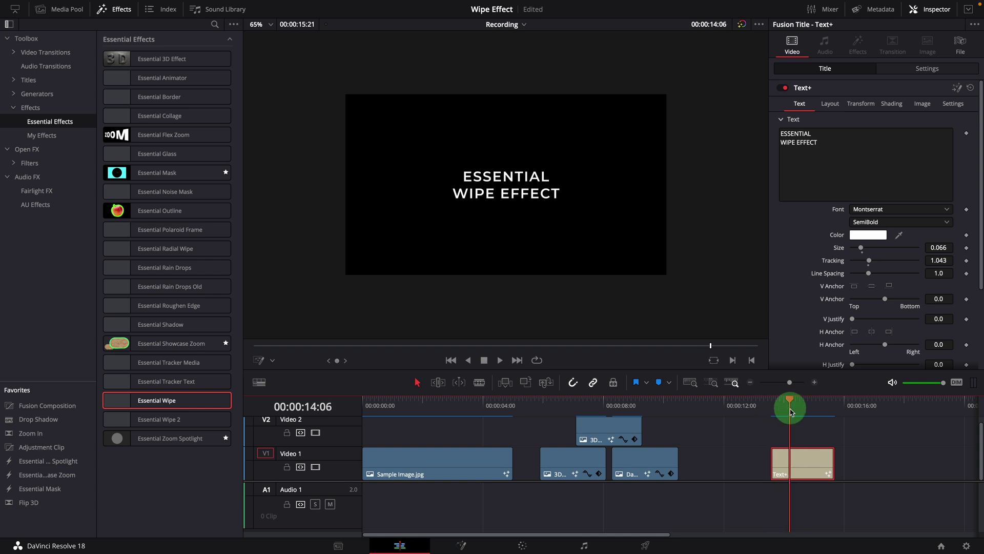
click(798, 465)
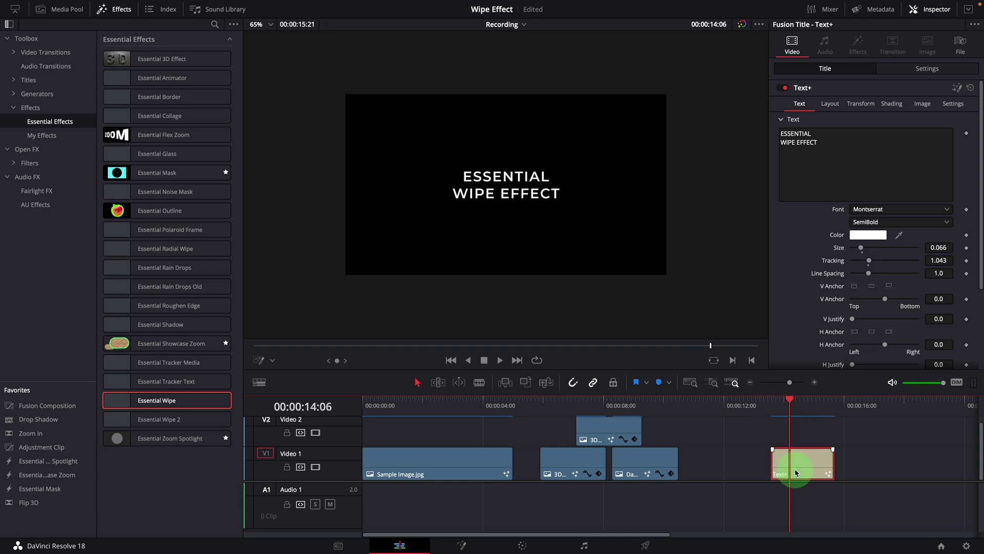
key(alt+v)
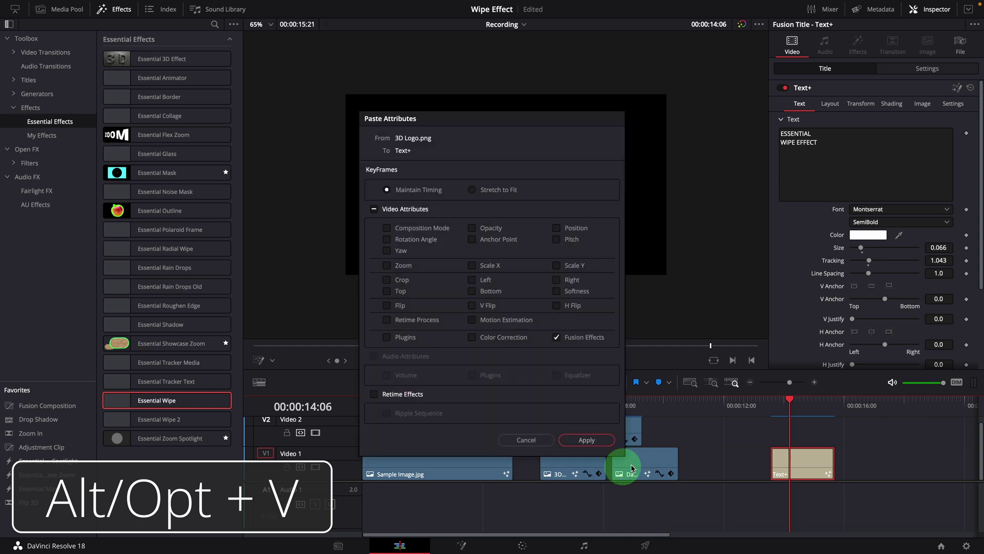
click(556, 337)
click(587, 439)
drag(800, 464, 663, 437)
Step: Check the title's wipe settings and play back the whole chained wipe sequence
click(679, 400)
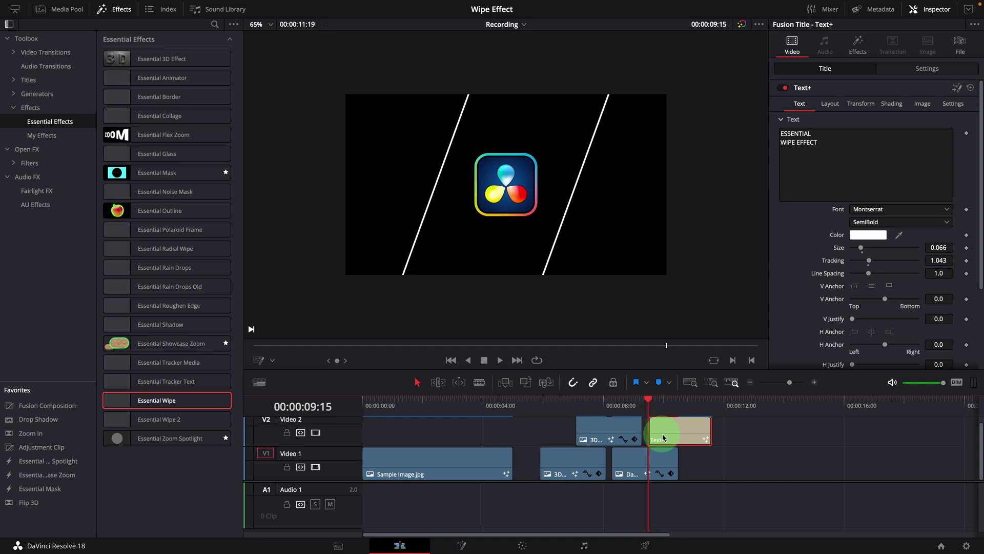
click(858, 45)
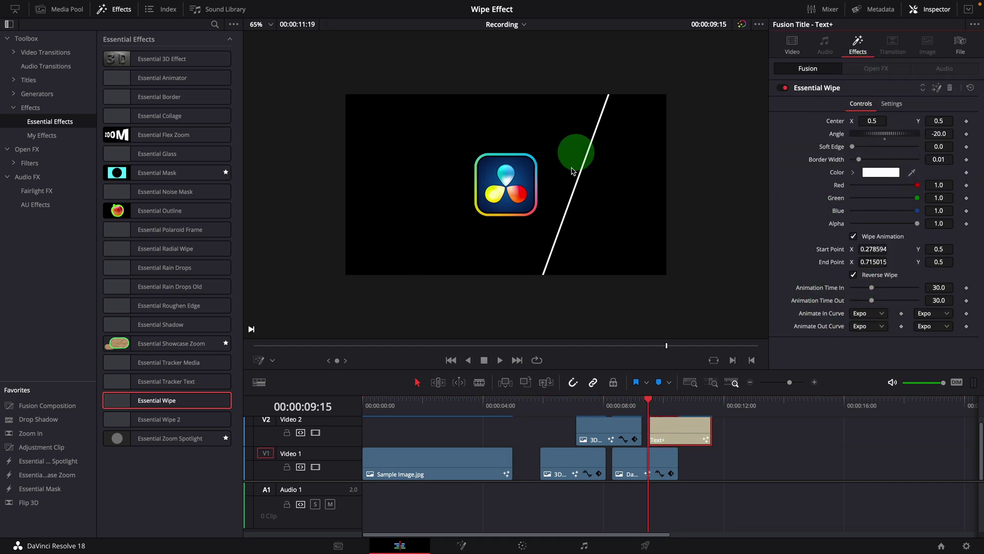
click(642, 402)
key(space)
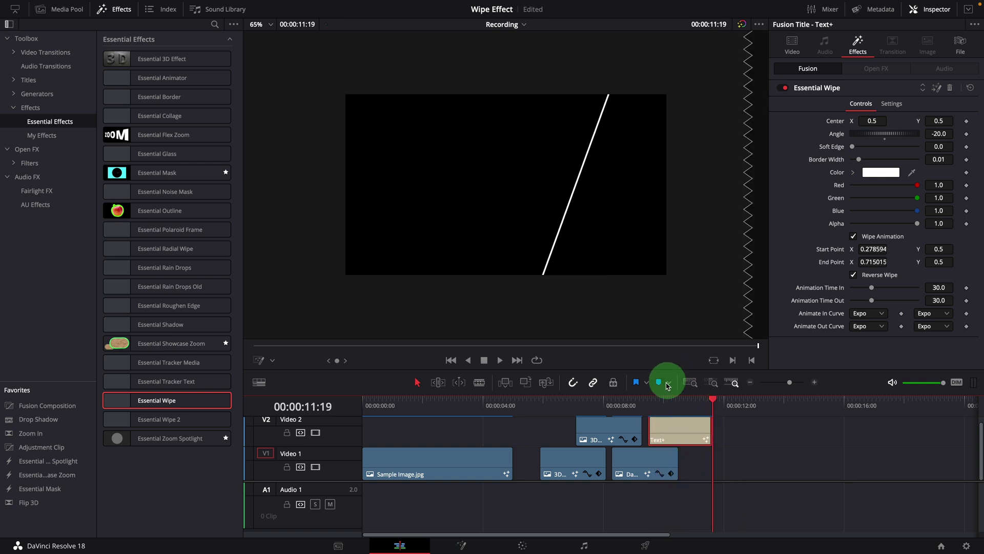
click(662, 401)
key(Right)
key(Right)
key(Right)
key(Right)
key(Right)
key(Left)
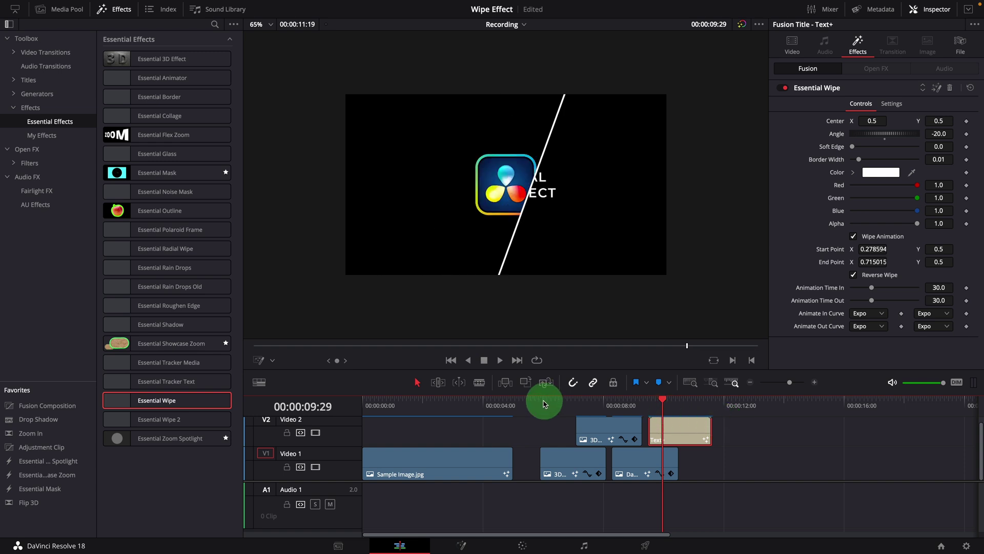
click(545, 401)
key(space)
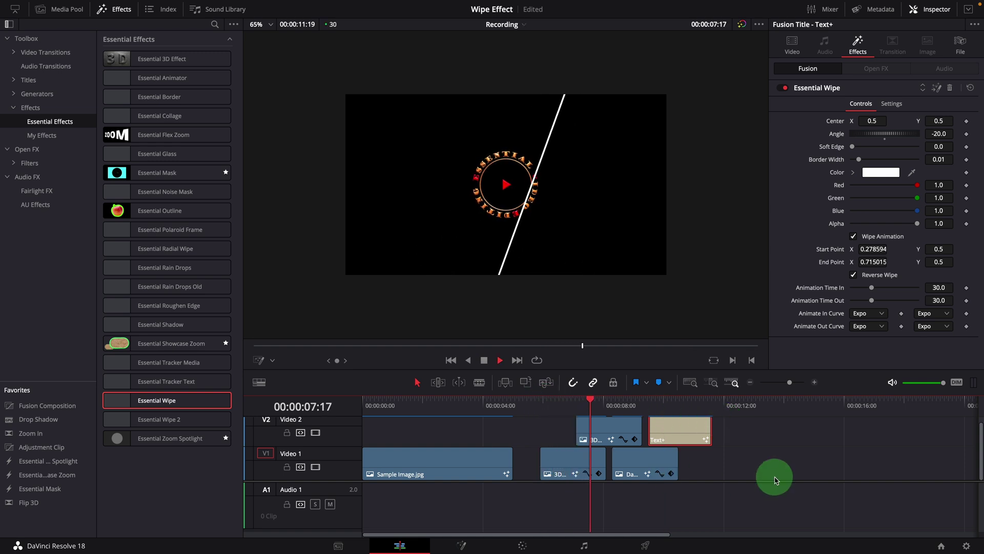